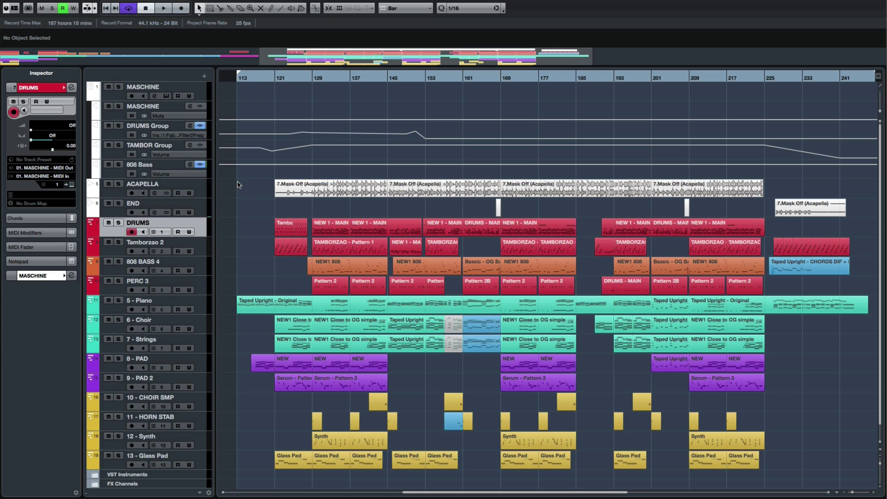
# Highlight the arrangement's clips from ACAPELLA down to HORN STAB and open the Maschine plug-in window from the DRUMS track.
pyautogui.moveTo(237, 184); pyautogui.dragTo(760, 431)
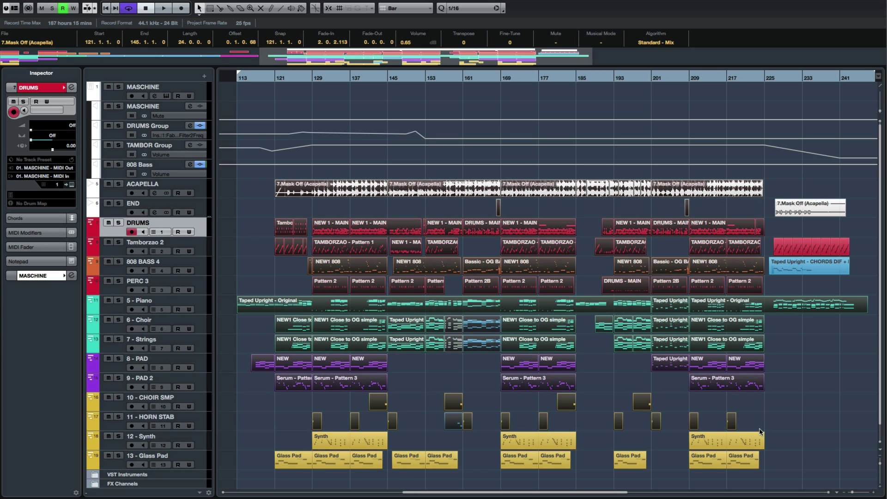
pyautogui.click(71, 185)
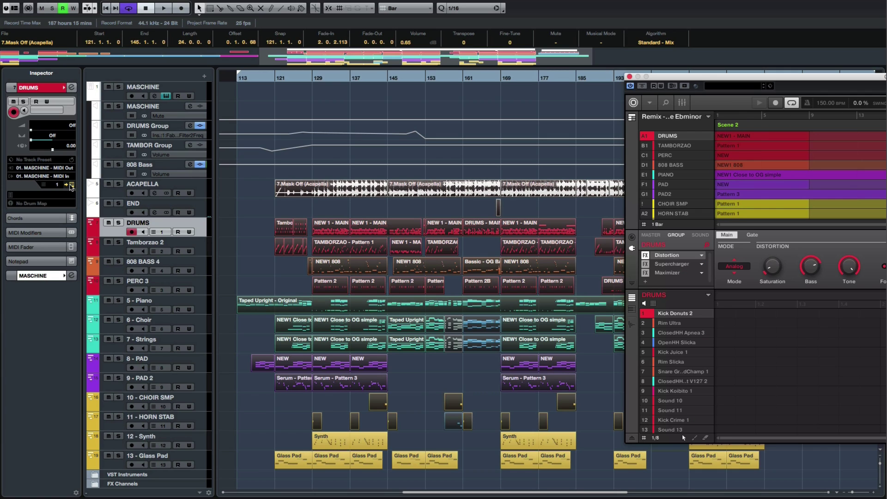
pyautogui.click(339, 189)
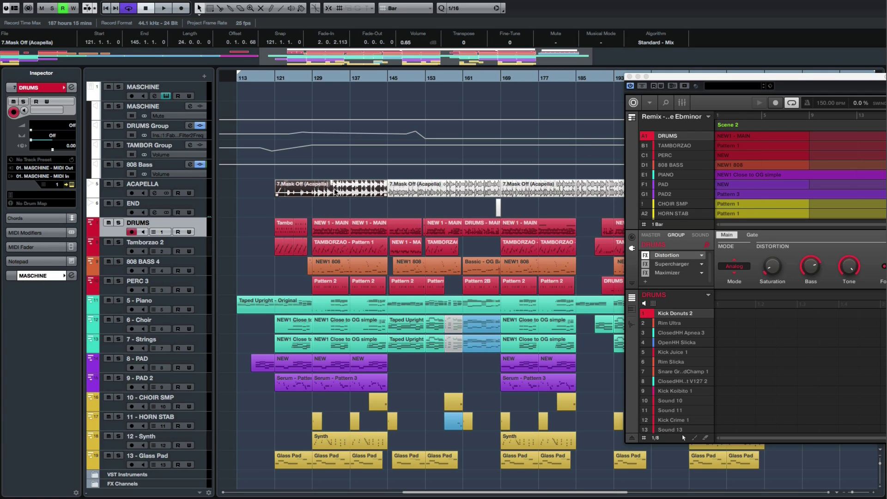
pyautogui.moveTo(675, 149)
pyautogui.click(288, 276)
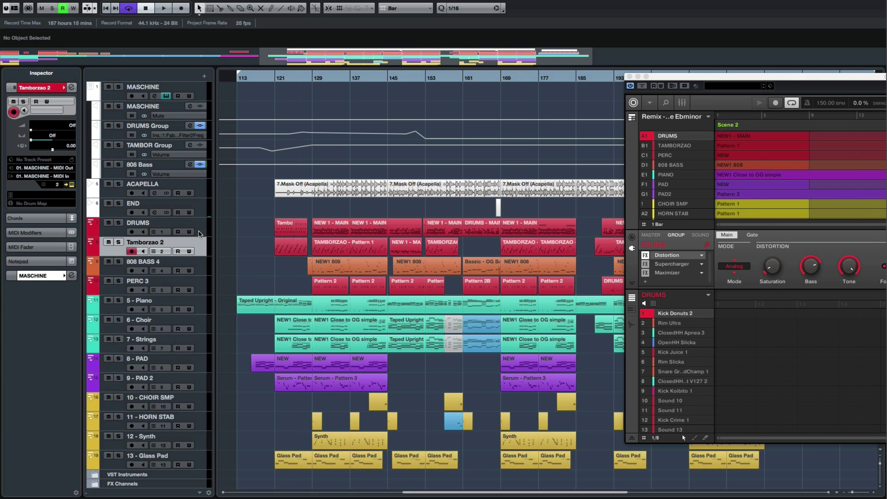
# Record a drum part on the DRUMS track around bars 250 to 253 and play it back.
pyautogui.hotkey('alt', 's')
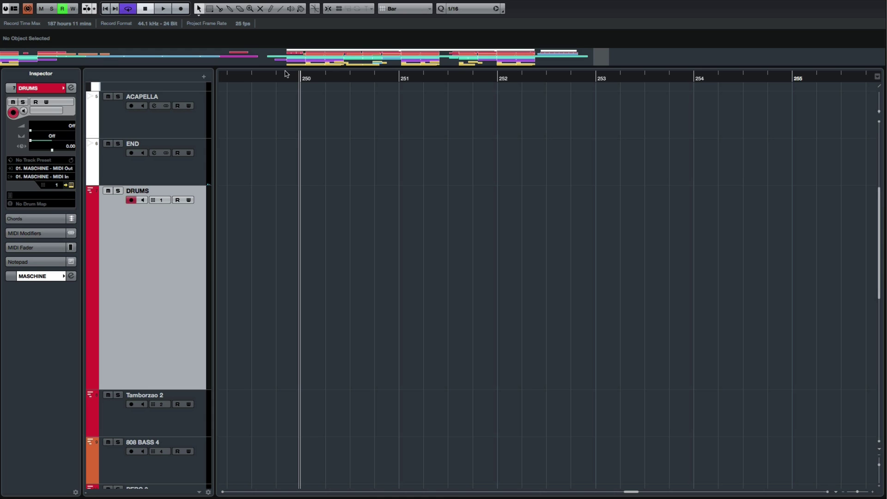
pyautogui.click(184, 11)
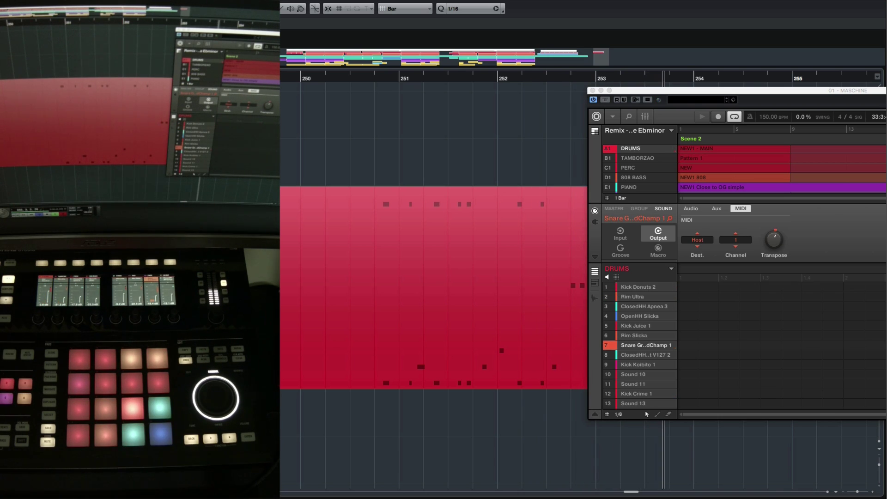
pyautogui.press('KP_Multiply')
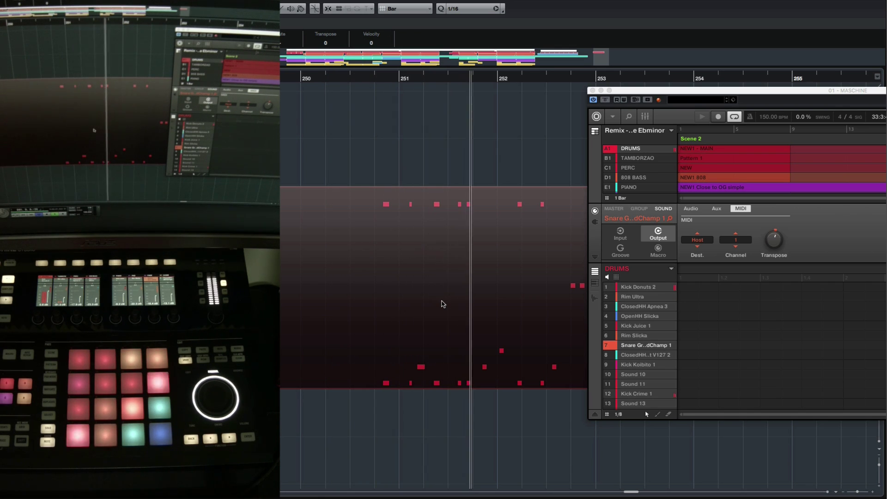
pyautogui.moveTo(762, 90); pyautogui.dragTo(838, 90)
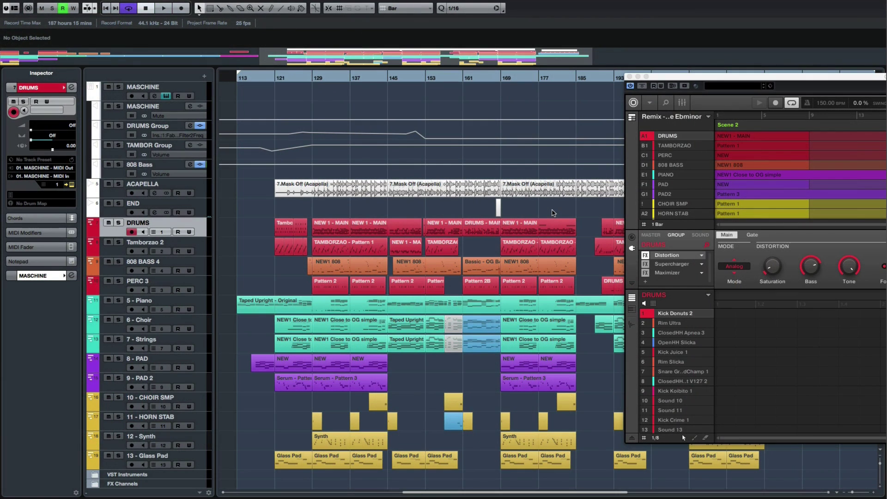
# Play the arrangement from about bar 127 while viewing the scenes in the Maschine window, and close that window.
pyautogui.click(304, 79)
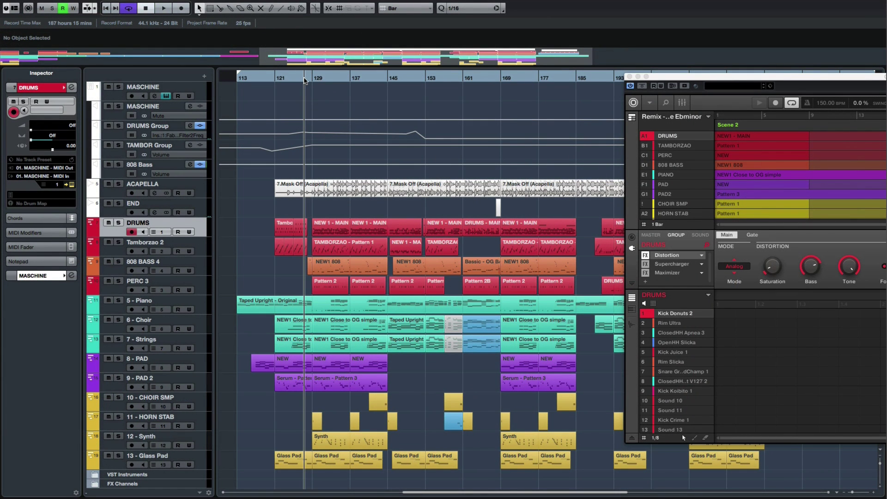
pyautogui.press('space')
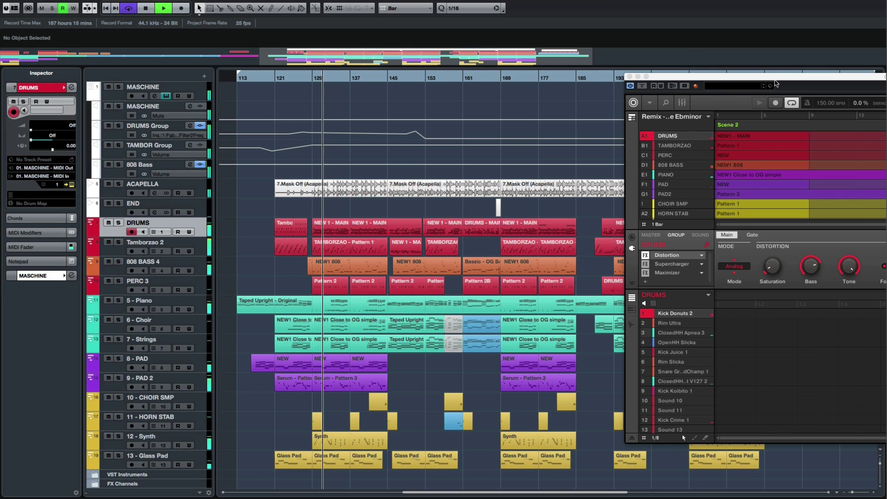
pyautogui.moveTo(780, 81); pyautogui.dragTo(388, 108)
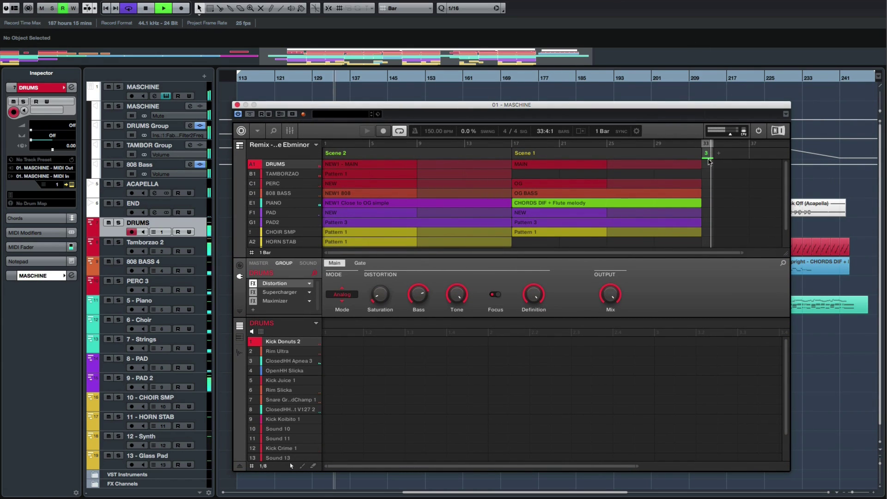
pyautogui.moveTo(411, 108); pyautogui.dragTo(764, 99)
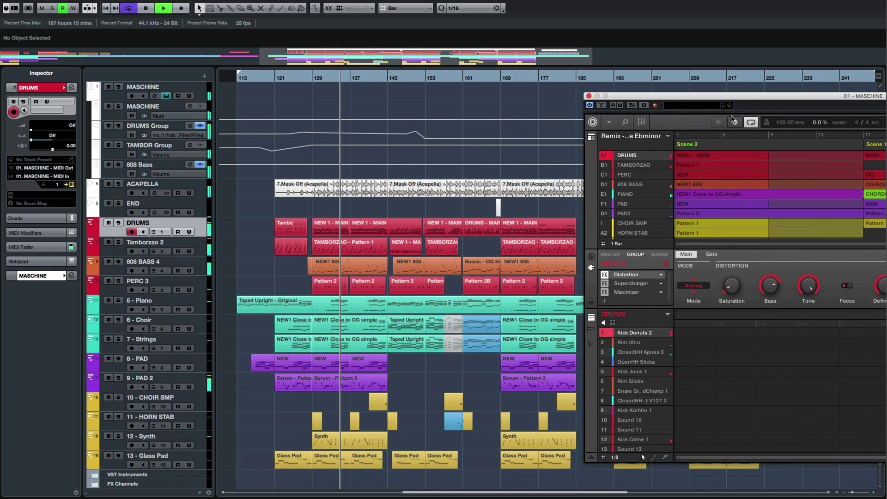
pyautogui.moveTo(388, 269); pyautogui.dragTo(517, 402)
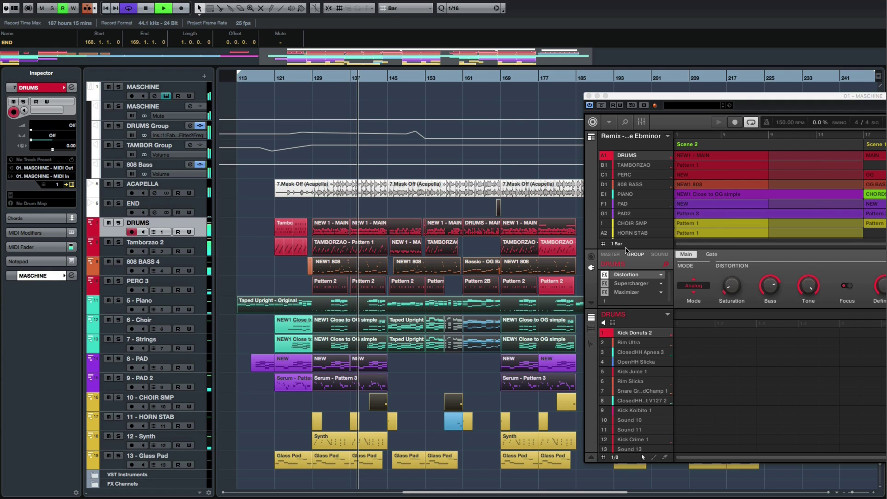
pyautogui.click(589, 96)
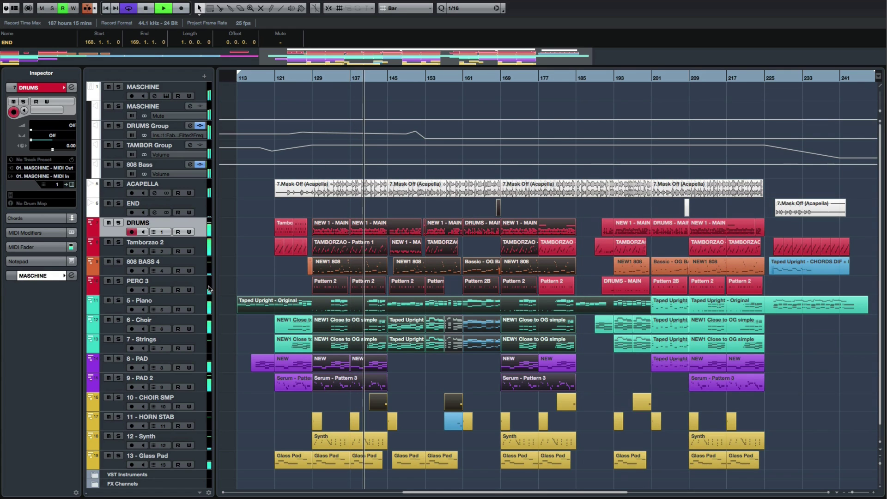
# Audition the playing mix by briefly soloing ACAPELLA and muting DRUMS and Tamborzao 2, and stop playback.
pyautogui.click(119, 185)
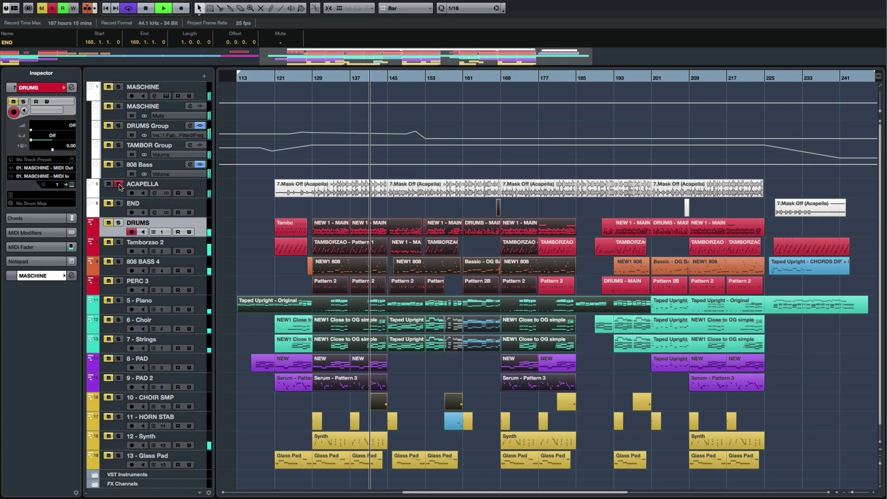
pyautogui.click(119, 185)
pyautogui.click(108, 222)
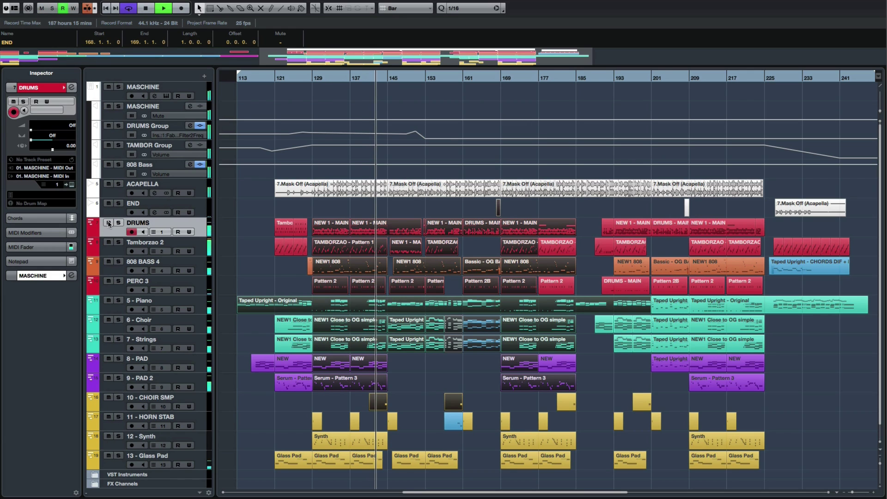
pyautogui.click(108, 242)
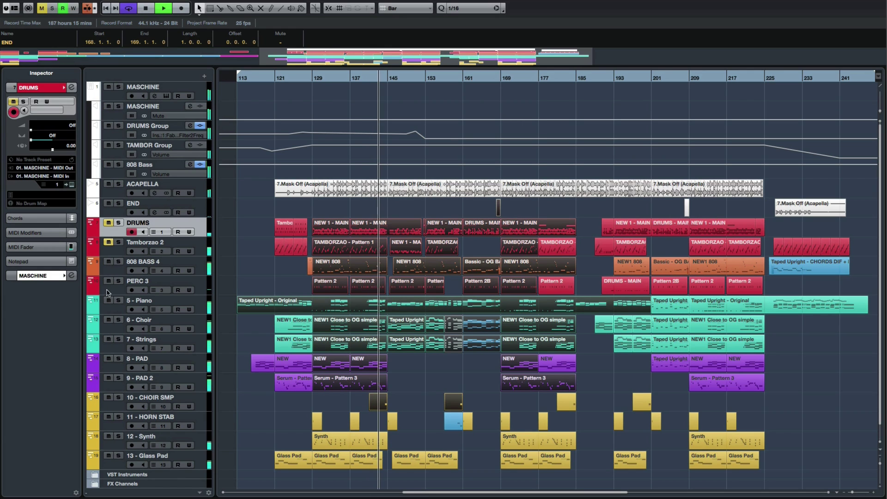
pyautogui.click(110, 253)
pyautogui.click(108, 242)
pyautogui.click(108, 223)
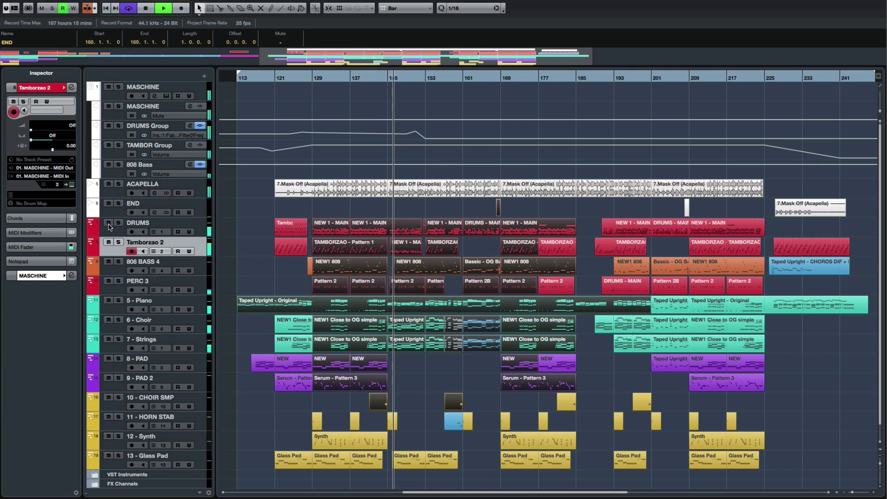
pyautogui.press('space')
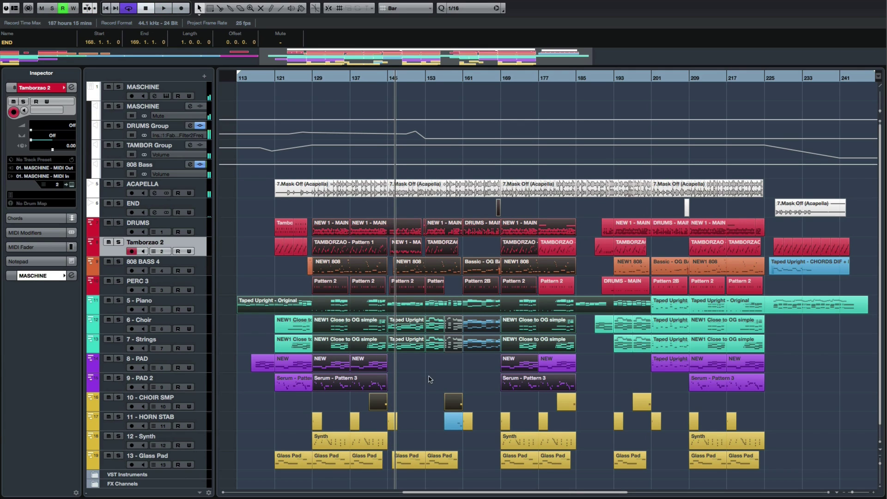
# Highlight the arrangement's clips from END down to Synth, and the bar 129 clips from DRUMS to PERC 3.
pyautogui.click(425, 371)
pyautogui.moveTo(266, 213); pyautogui.dragTo(781, 442)
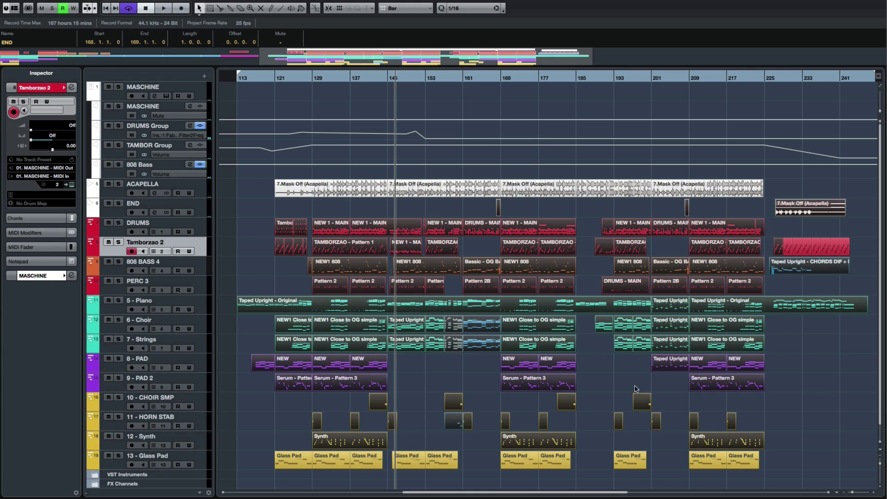
pyautogui.click(466, 385)
pyautogui.moveTo(322, 214); pyautogui.dragTo(330, 281)
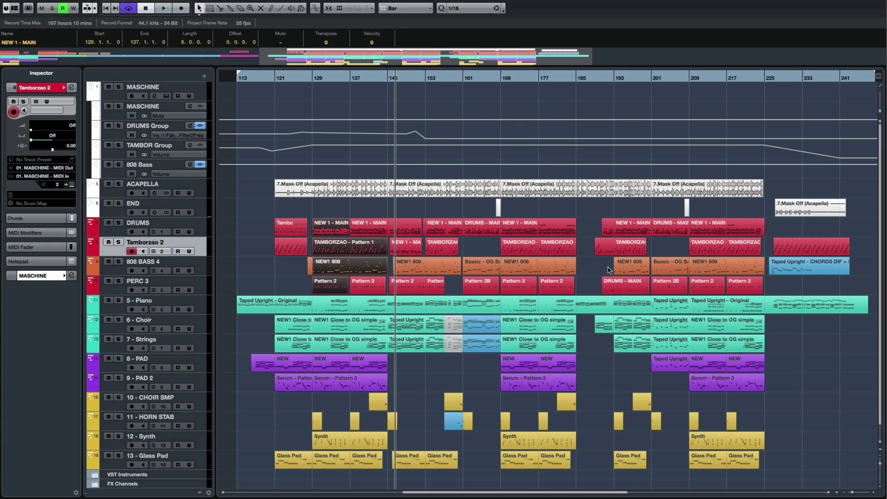
pyautogui.click(599, 269)
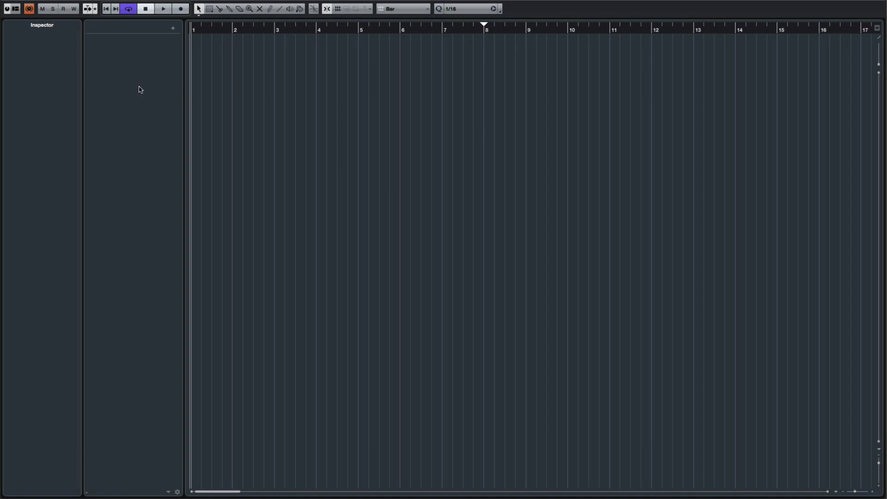
# Add one instrument track with Maschine 2 as its instrument to the empty project.
pyautogui.rightClick(144, 111)
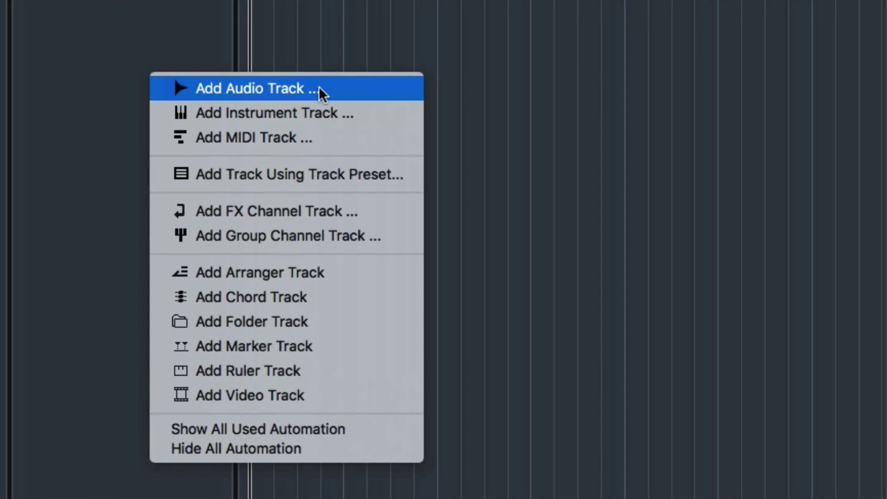
pyautogui.click(339, 113)
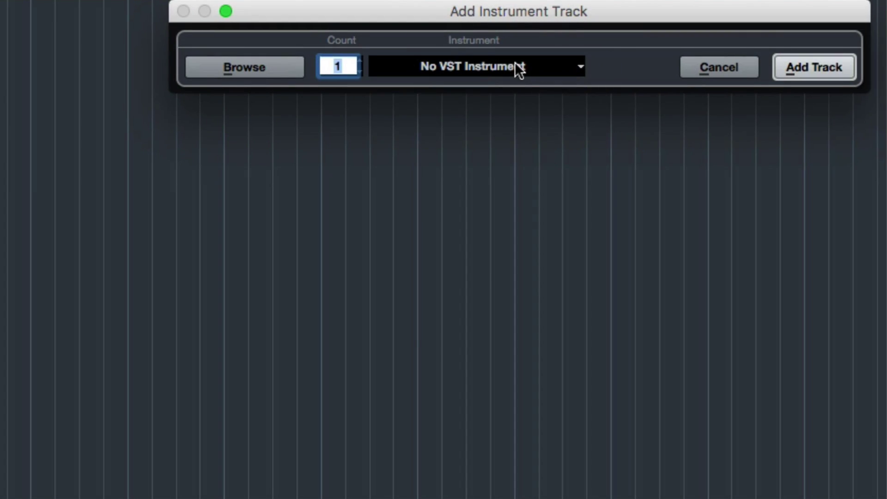
pyautogui.click(516, 65)
pyautogui.click(451, 382)
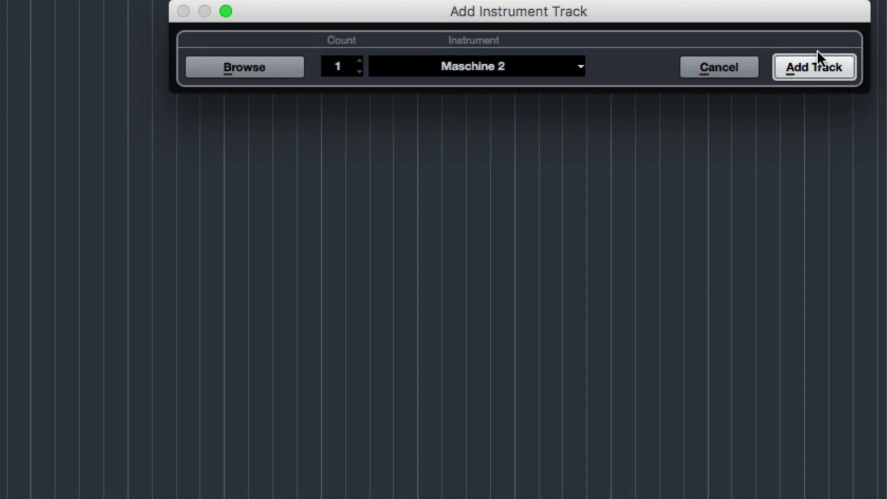
pyautogui.click(802, 65)
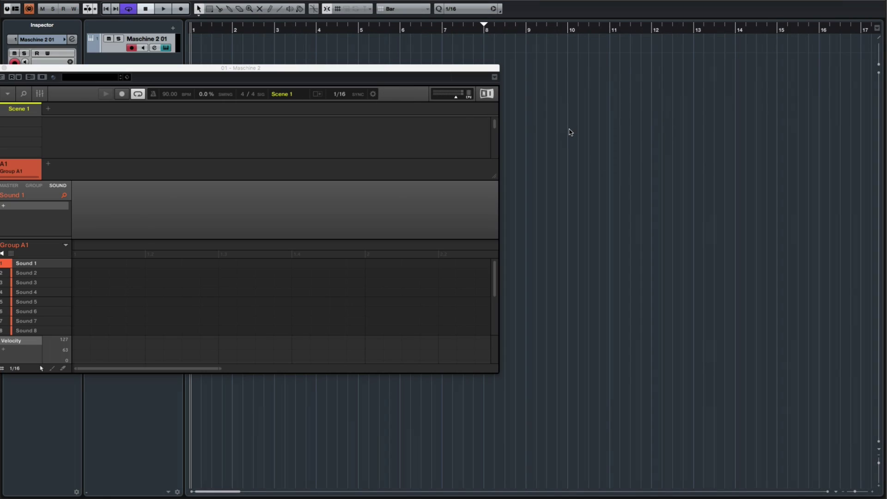
# Bring the Maschine 2 window fully into view and open the recent project "Horrible integration example.mxprj" in it.
pyautogui.moveTo(303, 76); pyautogui.dragTo(481, 81)
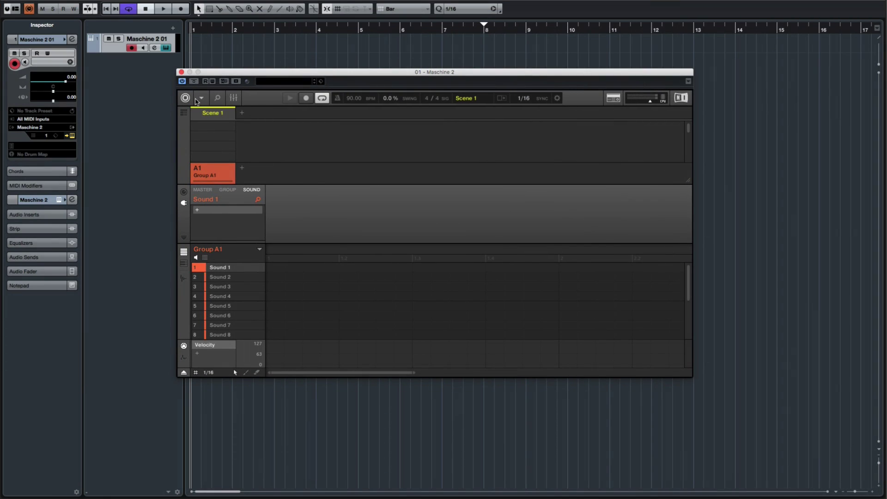
pyautogui.click(201, 98)
pyautogui.moveTo(224, 114)
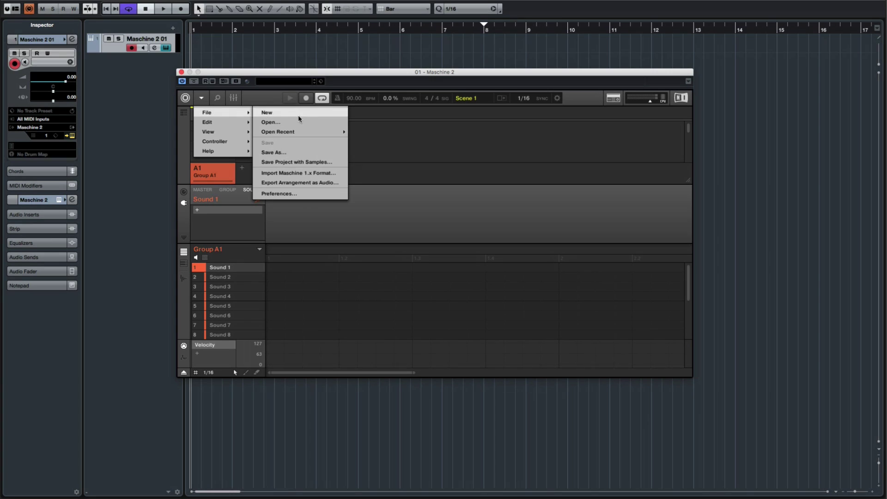
pyautogui.moveTo(325, 132)
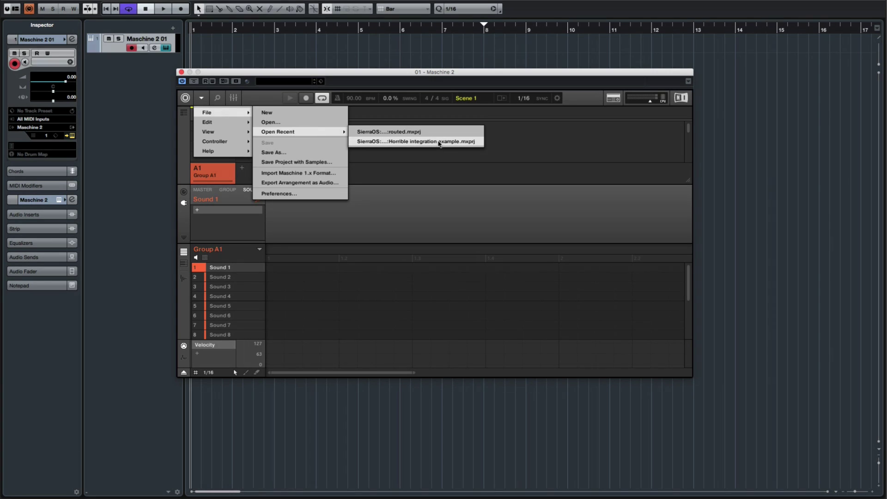
pyautogui.click(438, 142)
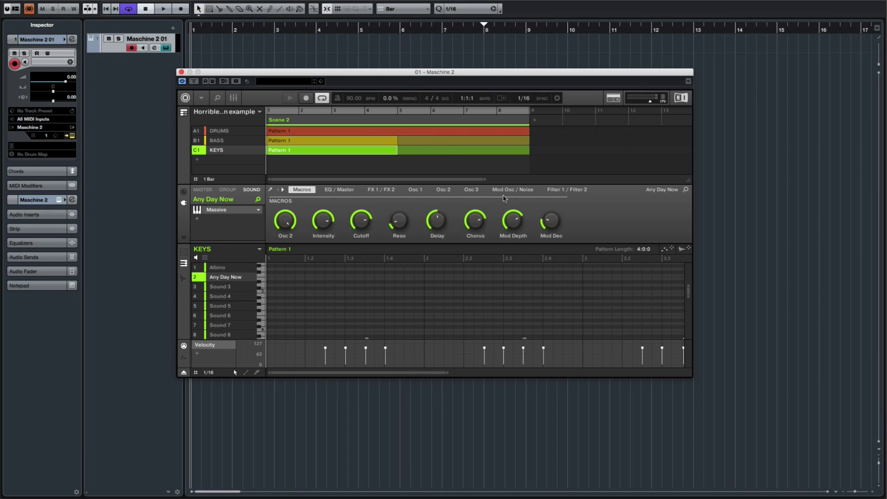
# Switch the Maschine 2 window to a larger size and move it up to show all of it.
pyautogui.click(201, 98)
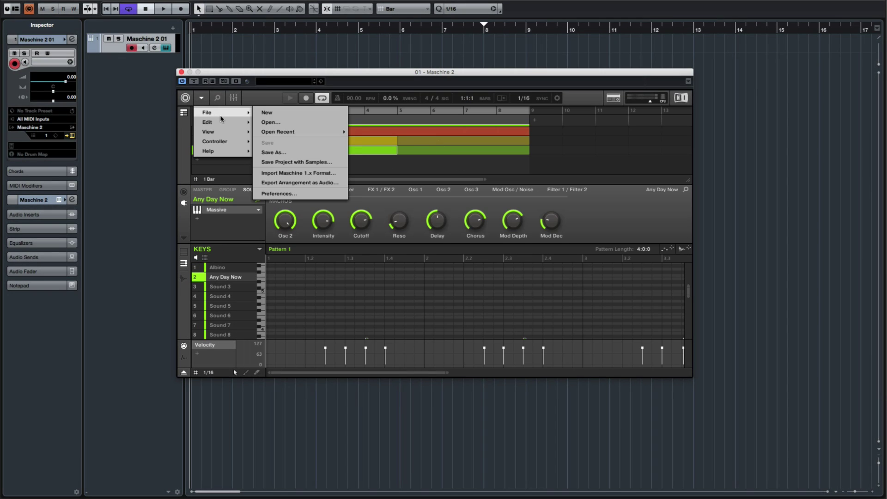
pyautogui.moveTo(220, 133)
pyautogui.click(281, 195)
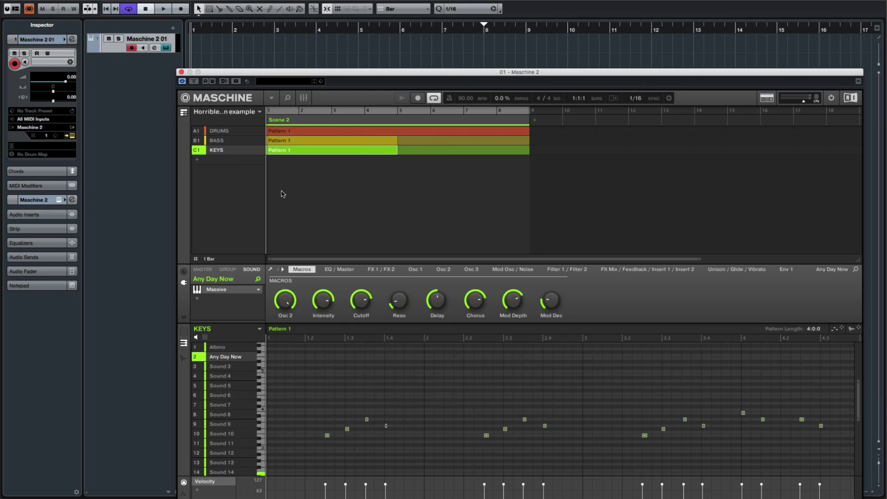
pyautogui.moveTo(524, 75); pyautogui.dragTo(523, 19)
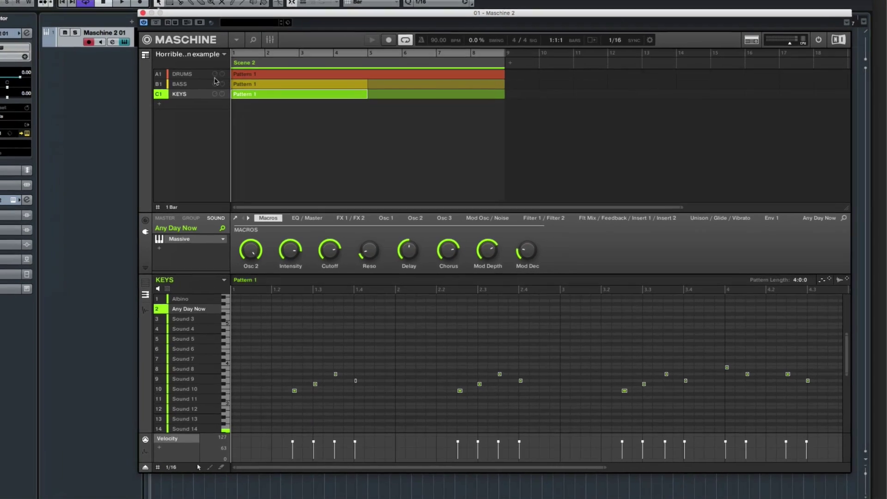
# Examine the patterns of the BASS and KEYS groups in the Maschine project.
pyautogui.click(218, 77)
pyautogui.click(90, 75)
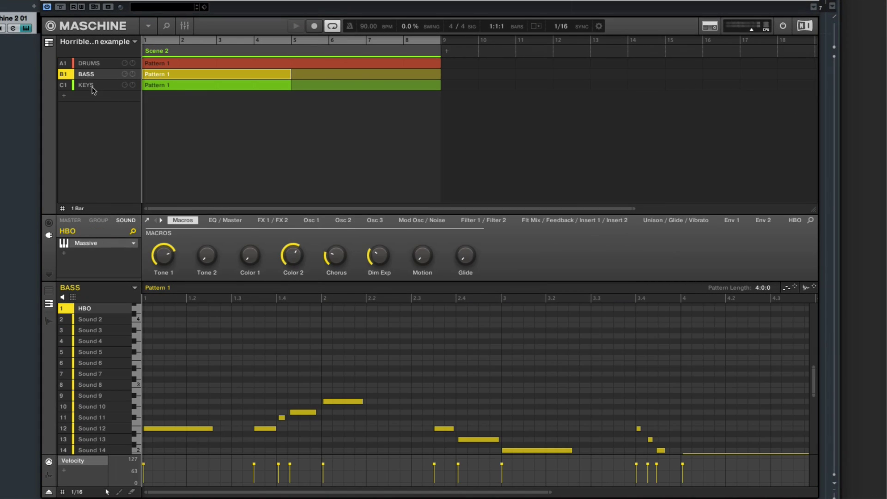
pyautogui.click(92, 88)
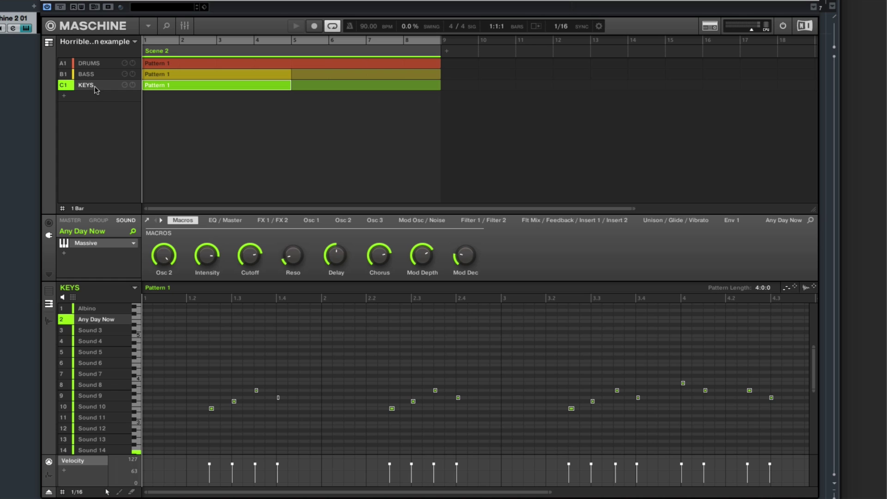
# Rename the first sound of the KEYS group, Albino, as KEYS1.
pyautogui.click(98, 309)
pyautogui.click(98, 319)
pyautogui.click(98, 308)
pyautogui.click(97, 318)
pyautogui.click(98, 308)
pyautogui.click(97, 316)
pyautogui.click(97, 310)
pyautogui.write('KE')
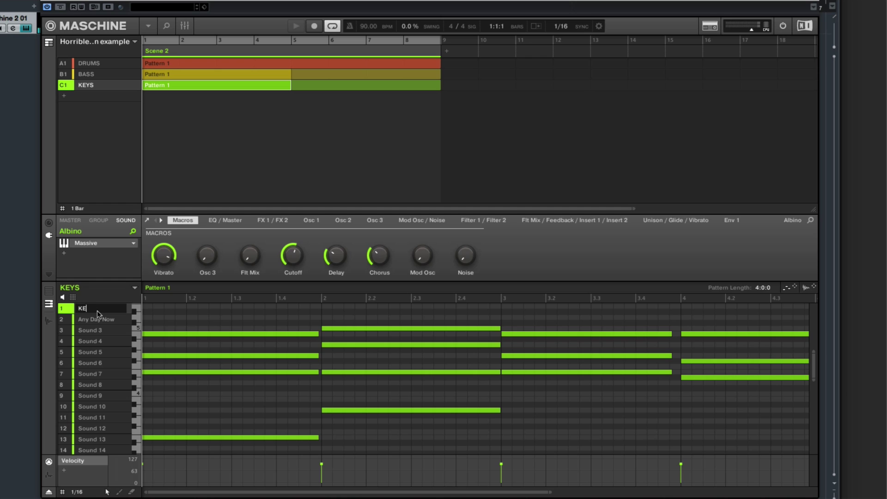
pyautogui.write('YS1')
pyautogui.press('Return')
# Rename the second sound of the KEYS group, Any Day Now, as KEYS2.
pyautogui.click(91, 320)
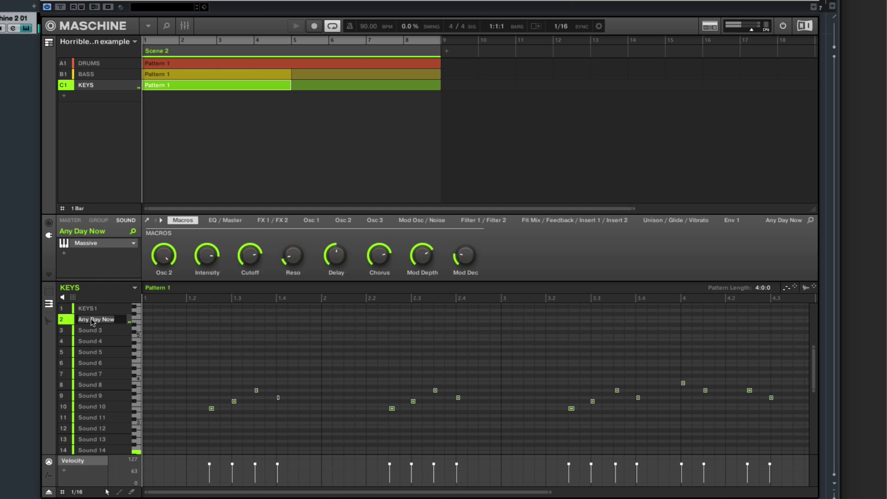
pyautogui.write('KEYS2')
pyautogui.press('Return')
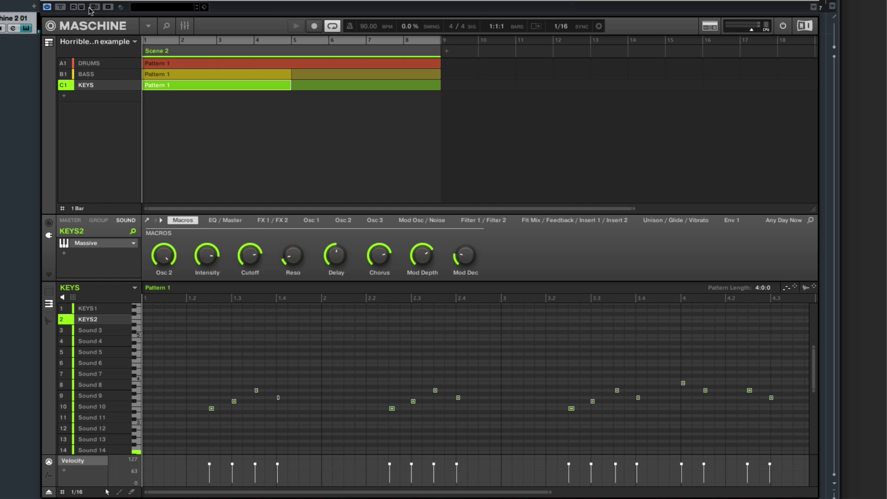
# View the BASS group's pattern, then the DRUMS group's pattern zoomed out to show more bars.
pyautogui.click(89, 75)
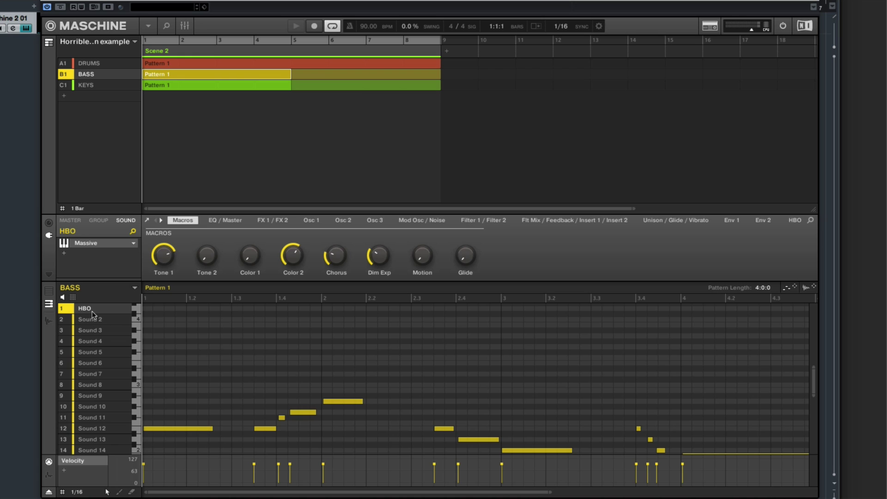
pyautogui.click(90, 64)
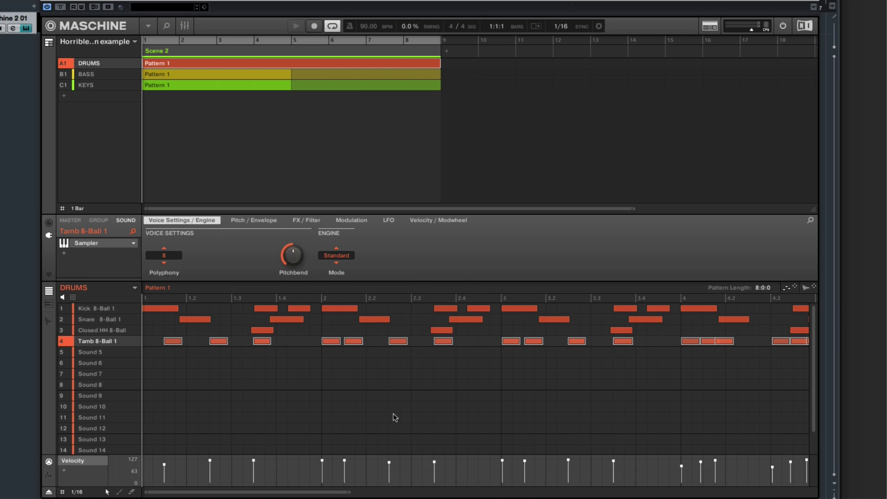
pyautogui.moveTo(348, 492); pyautogui.dragTo(502, 493)
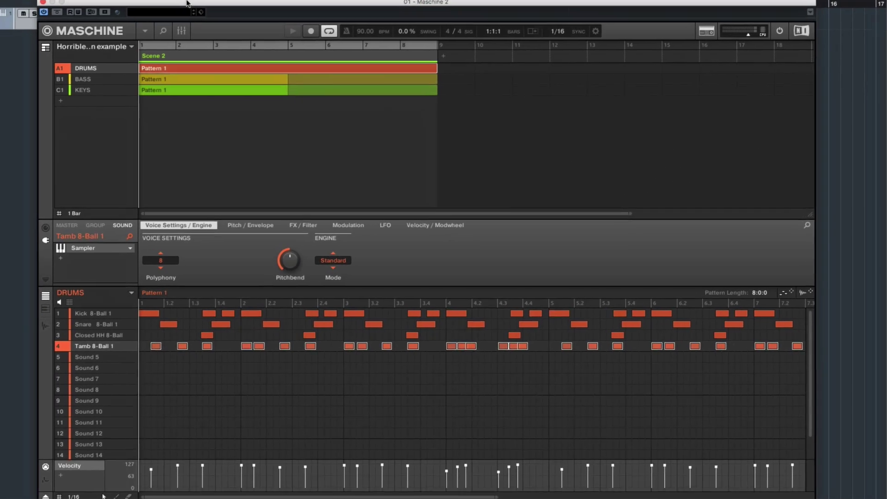
# Play the scene while muting and unmuting the DRUMS, BASS and KEYS groups to hear the parts separately.
pyautogui.click(294, 25)
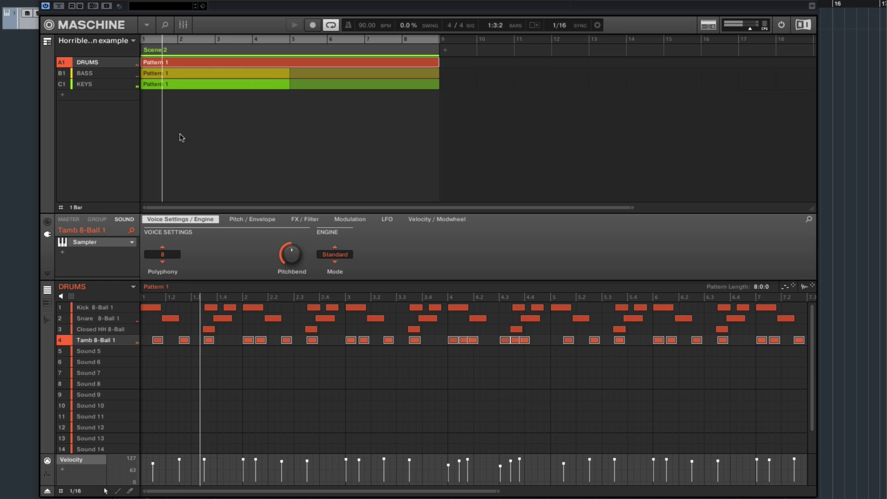
pyautogui.click(62, 84)
pyautogui.click(62, 73)
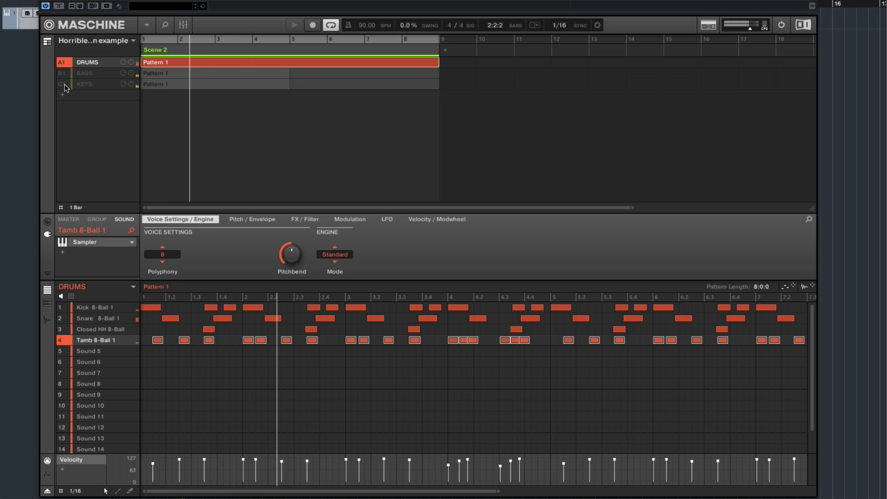
pyautogui.click(62, 73)
pyautogui.click(61, 84)
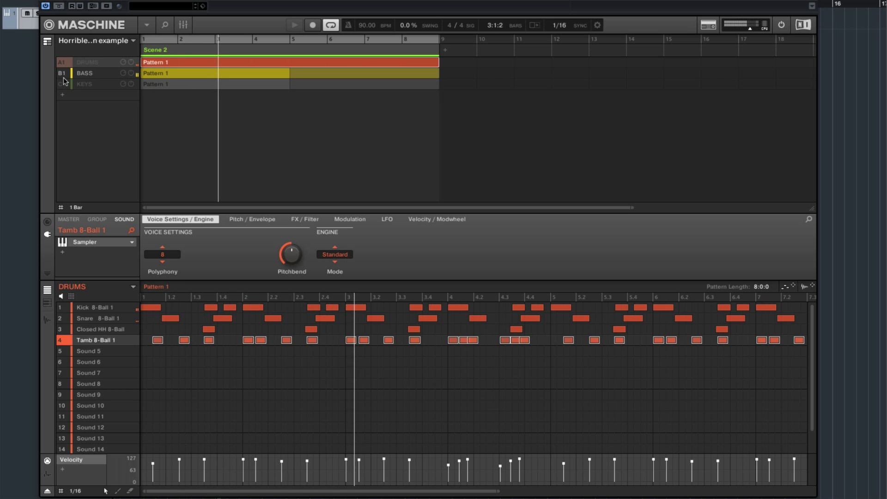
pyautogui.click(62, 63)
pyautogui.click(82, 86)
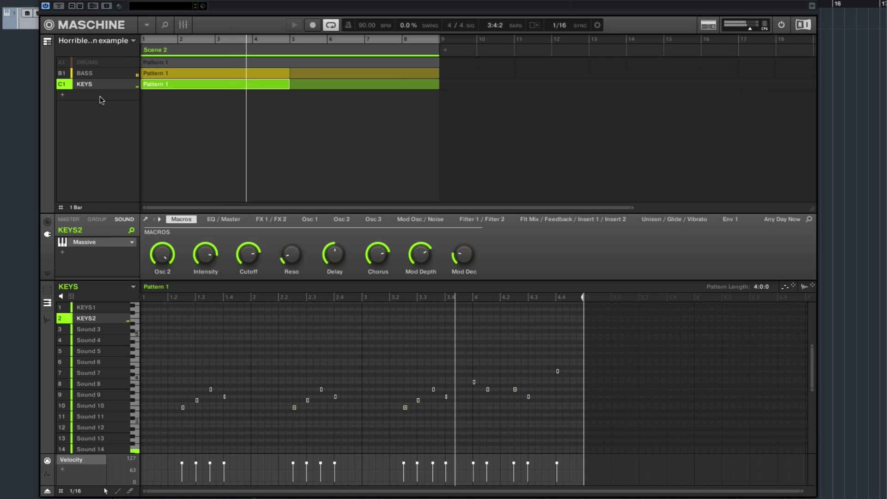
pyautogui.click(62, 63)
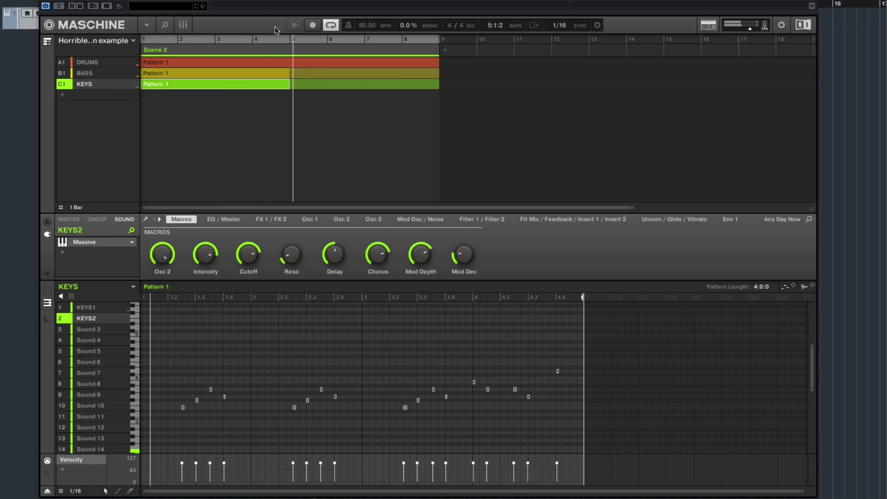
# Activate MIDI input for the DRUMS group and set its channel to 1.
pyautogui.click(95, 63)
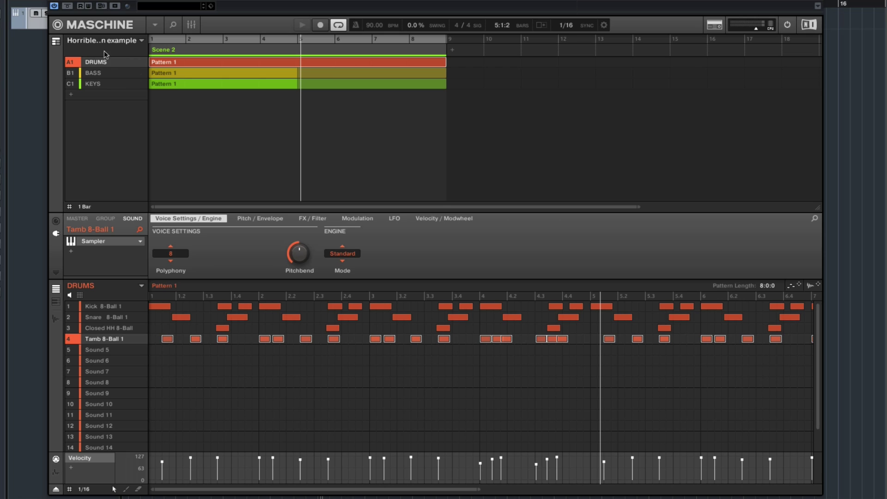
pyautogui.click(56, 222)
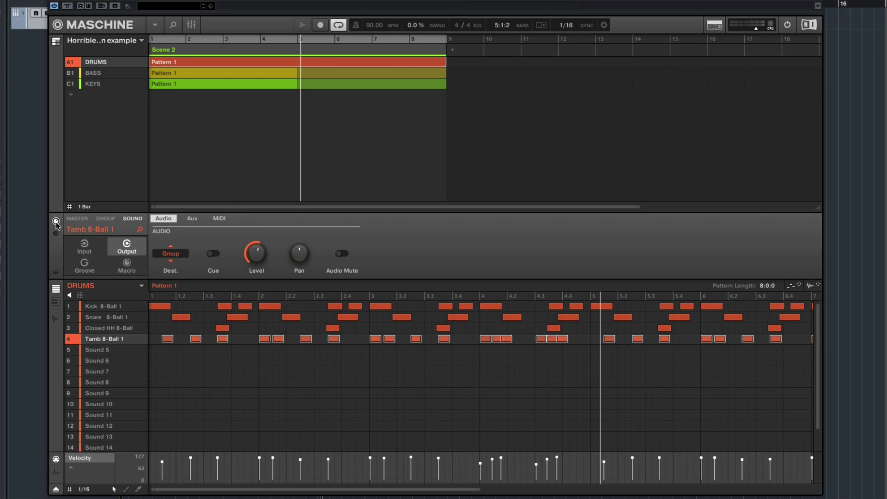
pyautogui.click(106, 222)
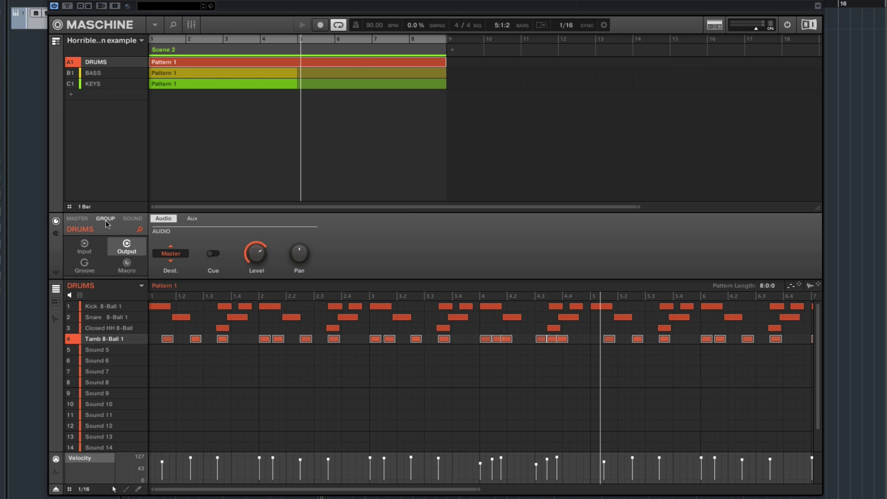
pyautogui.click(84, 247)
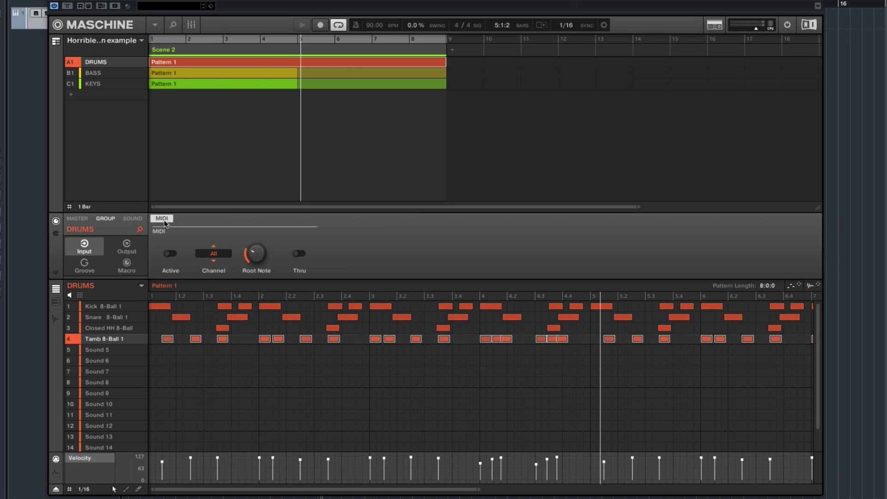
pyautogui.click(170, 254)
pyautogui.click(225, 255)
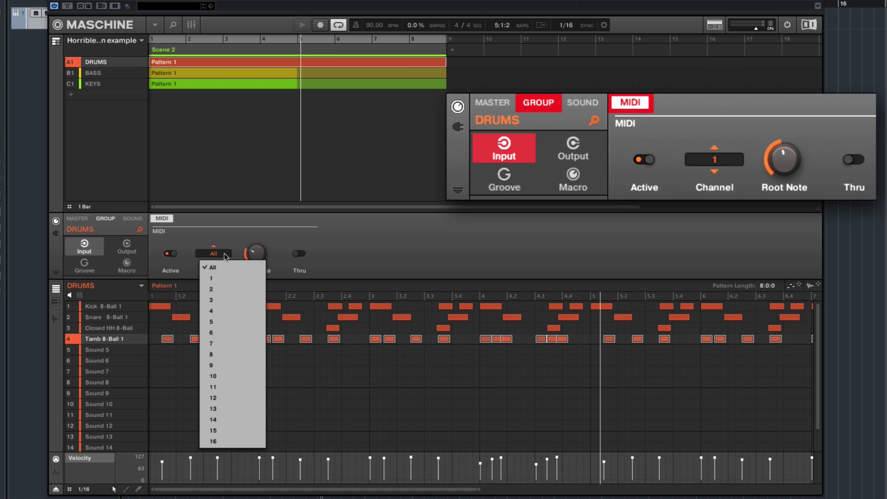
pyautogui.click(222, 279)
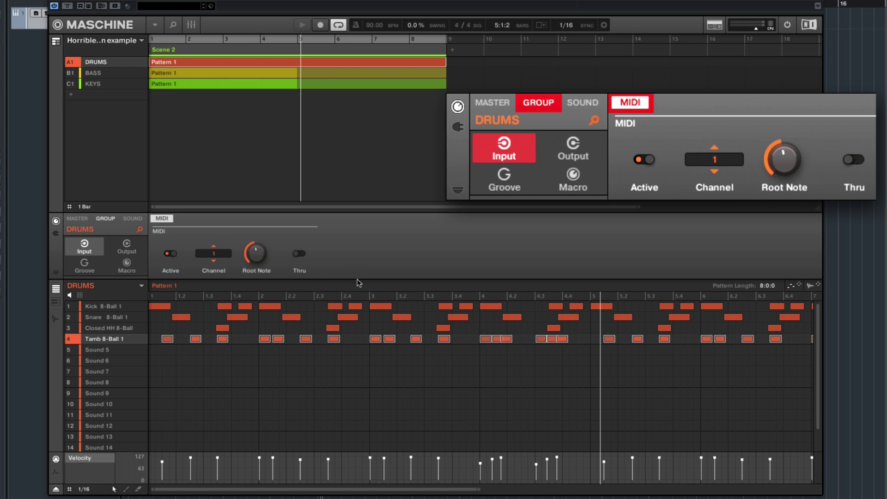
# Set the MIDI input channel of the Kick 8-Ball 1 sound to 1 and switch off its MIDI Thru.
pyautogui.click(133, 219)
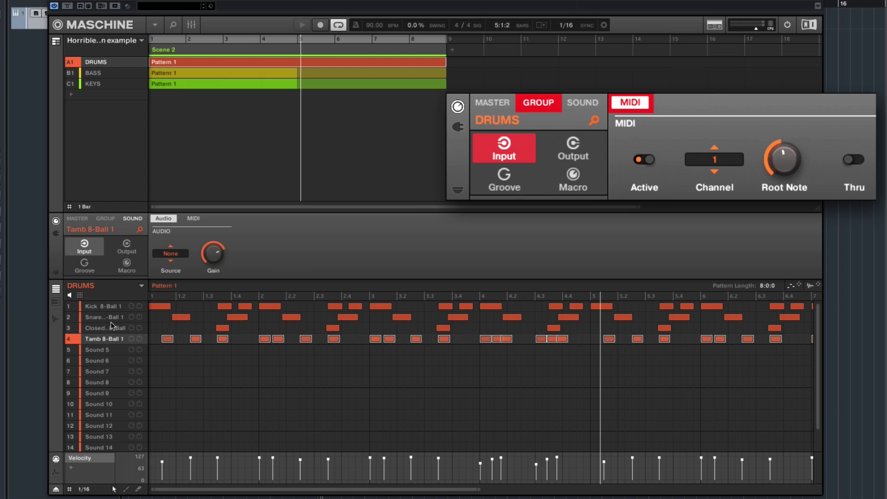
pyautogui.click(102, 307)
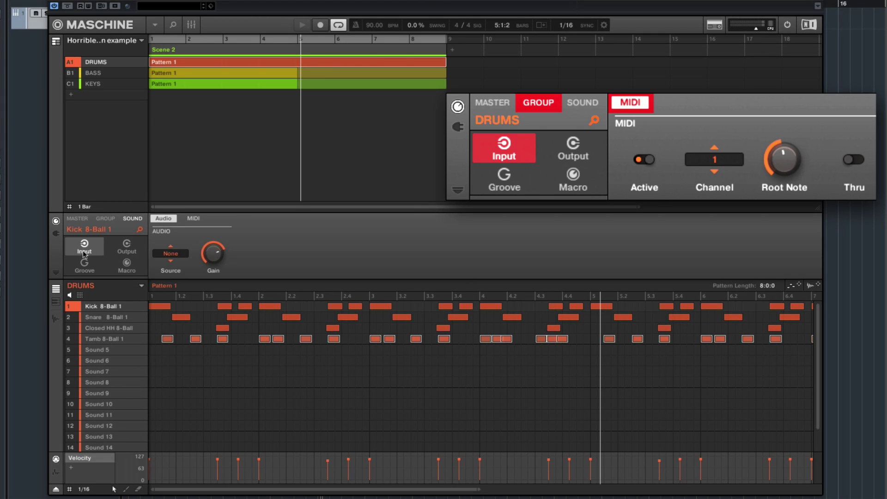
pyautogui.click(193, 219)
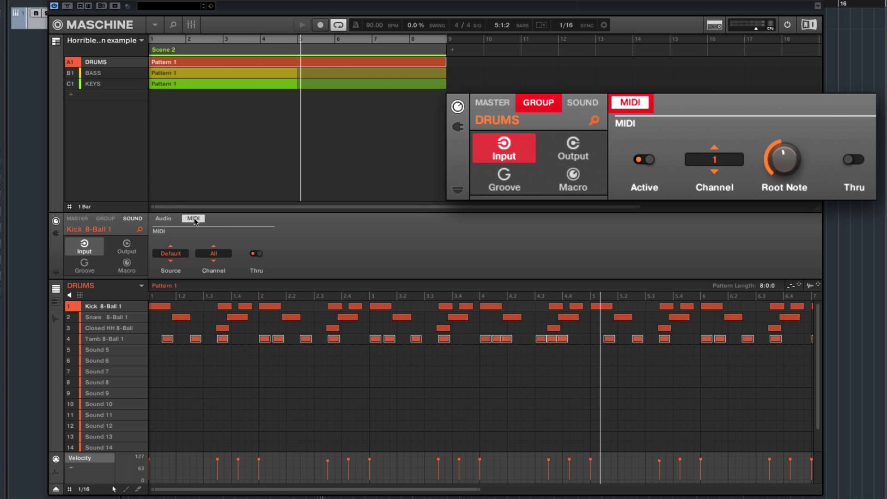
pyautogui.click(177, 258)
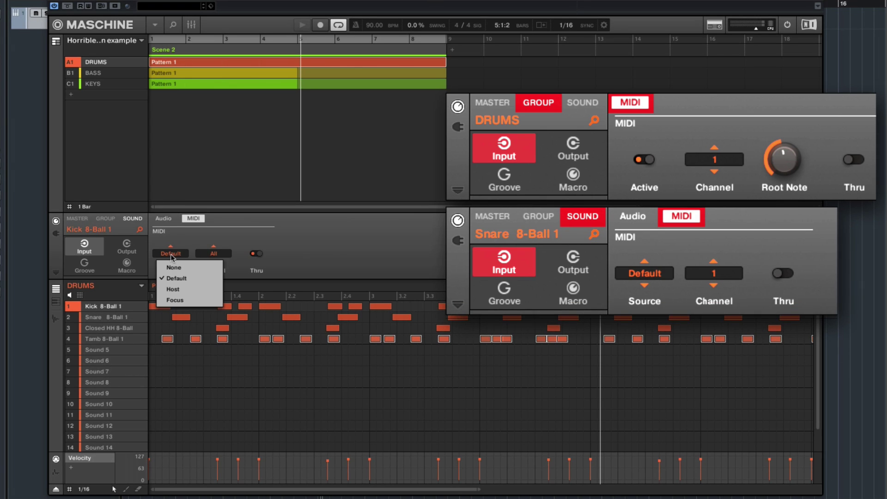
pyautogui.click(291, 248)
pyautogui.click(213, 253)
pyautogui.click(225, 277)
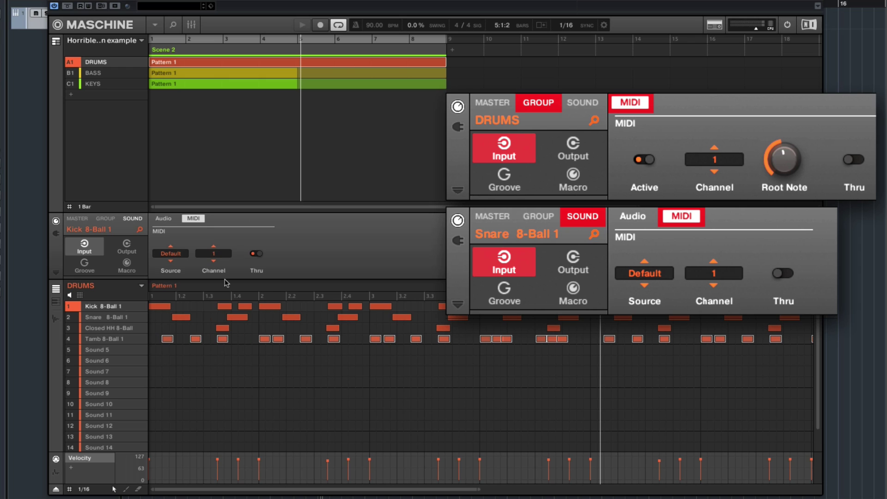
pyautogui.click(256, 254)
# Set the MIDI output destination of the Kick 8-Ball 1 sound to Host.
pyautogui.click(127, 247)
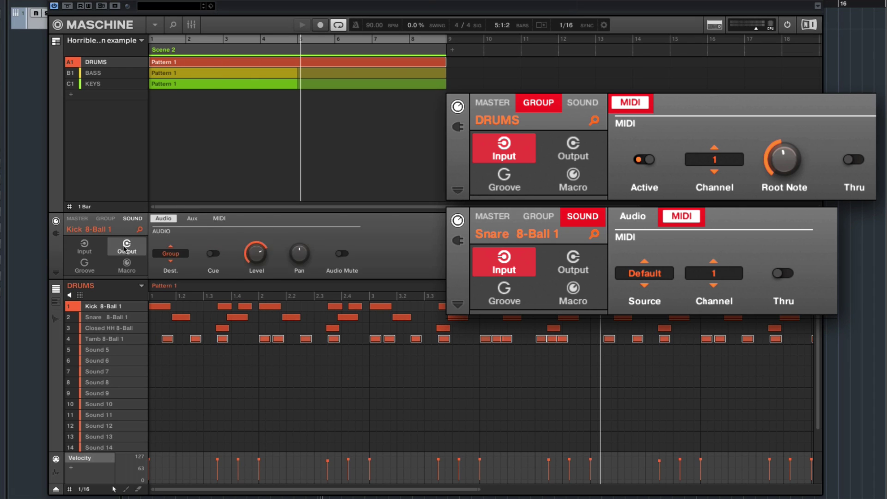
pyautogui.click(217, 220)
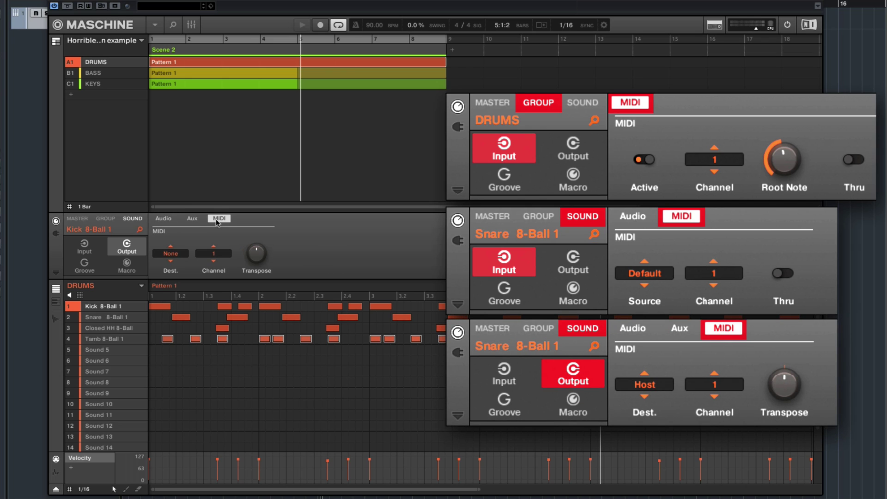
pyautogui.click(173, 257)
pyautogui.click(187, 276)
pyautogui.moveTo(256, 258)
# Apply the Sounds to MIDI Notes batch setup to the DRUMS group.
pyautogui.rightClick(121, 65)
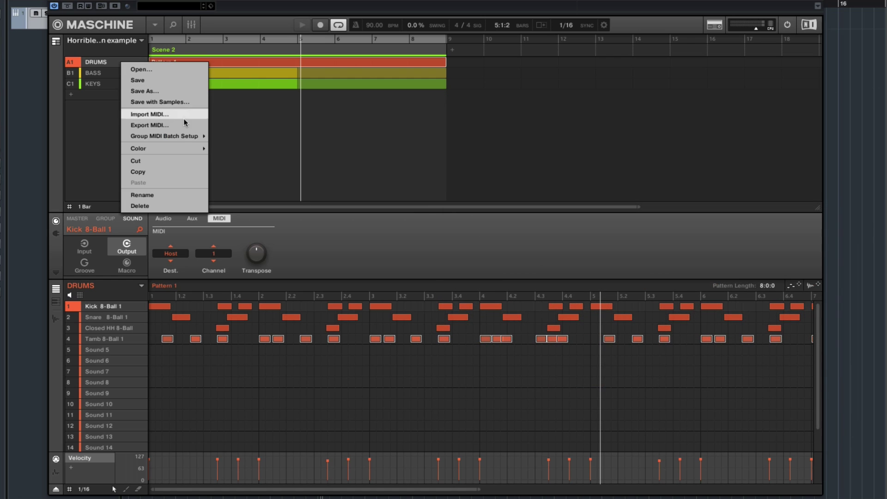
pyautogui.moveTo(178, 142)
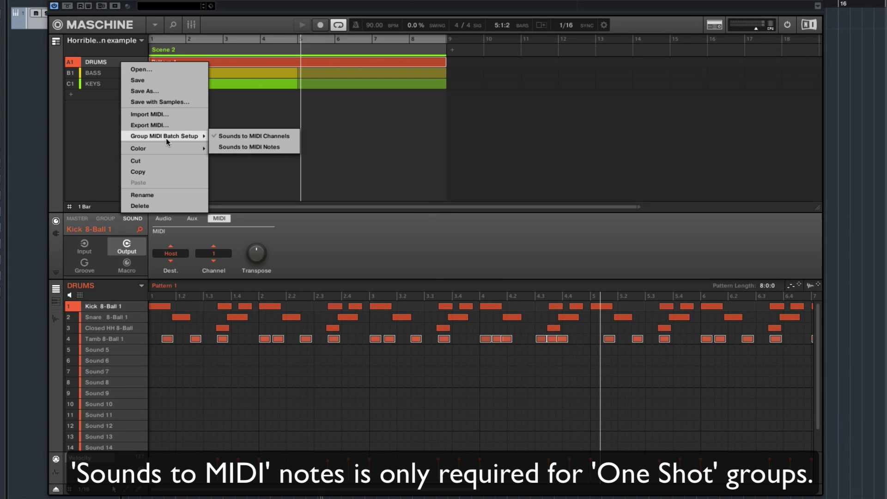
pyautogui.click(257, 151)
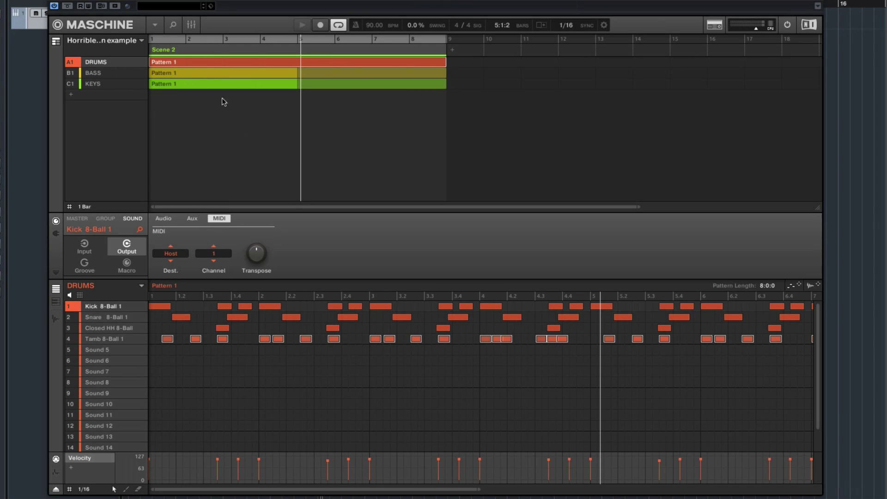
# Activate MIDI input for the BASS group and set its channel to 2.
pyautogui.click(101, 74)
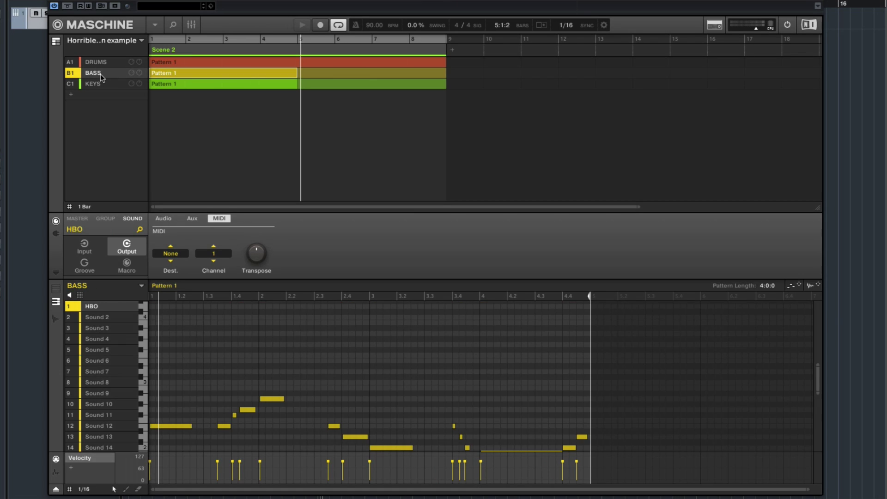
pyautogui.click(108, 219)
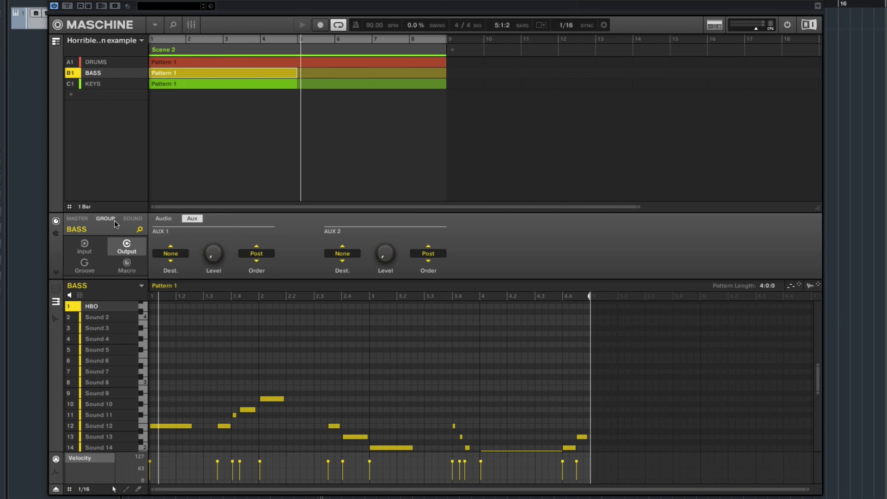
pyautogui.click(84, 246)
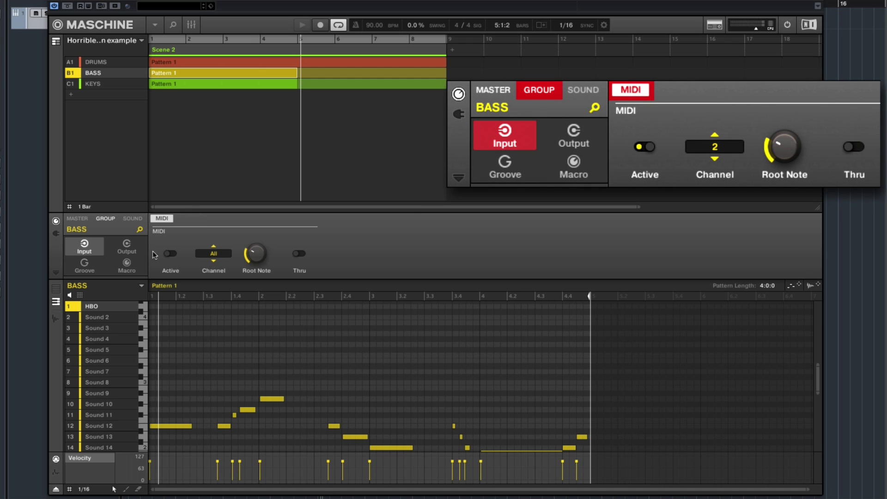
pyautogui.click(171, 254)
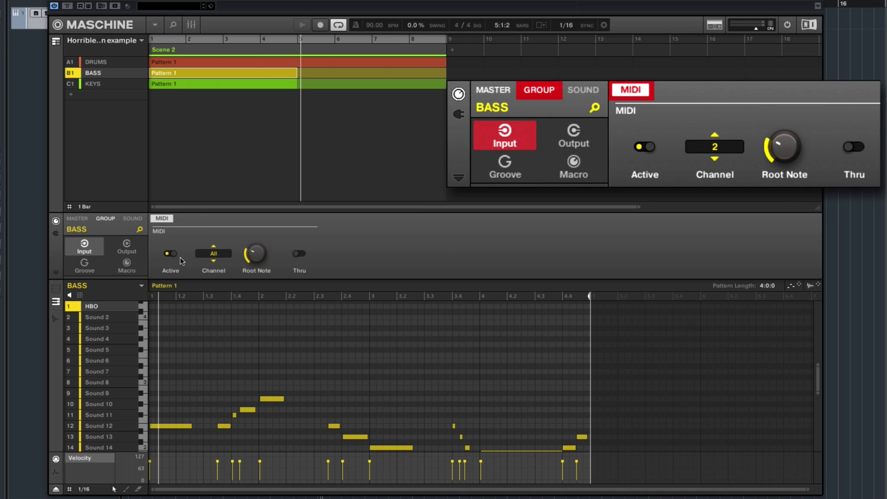
pyautogui.click(215, 253)
pyautogui.click(216, 287)
pyautogui.moveTo(259, 260)
pyautogui.scroll(-5, 820, 376)
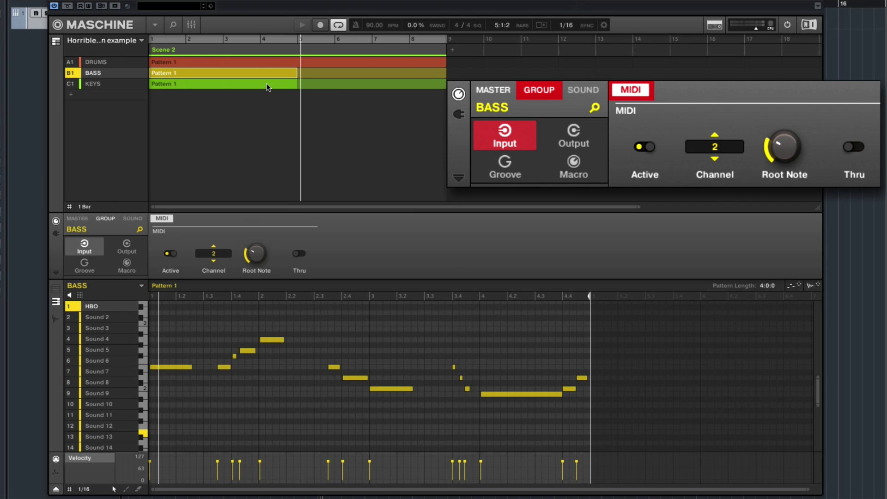
# Set the MIDI input channel of the BASS group's HBO sound to 2.
pyautogui.click(131, 218)
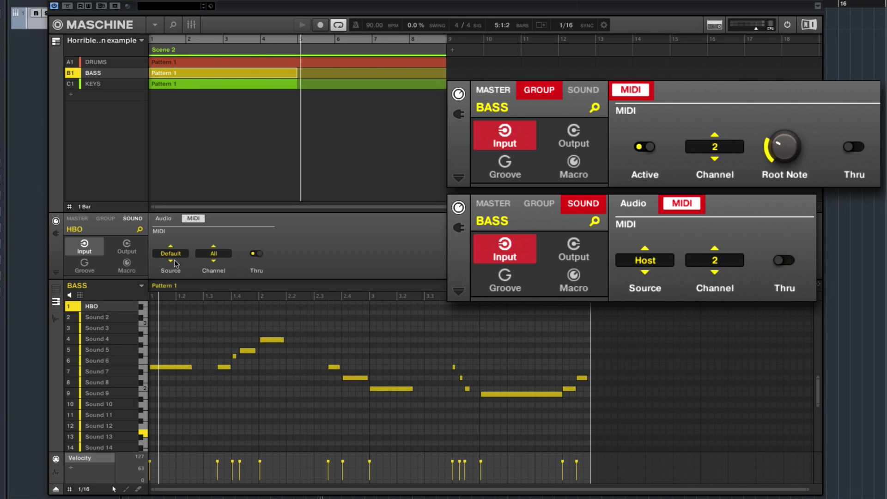
pyautogui.click(213, 253)
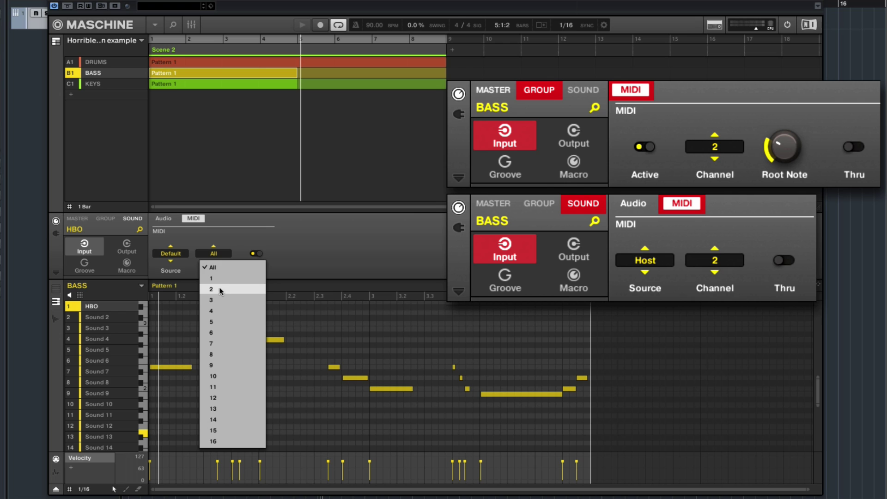
pyautogui.click(225, 282)
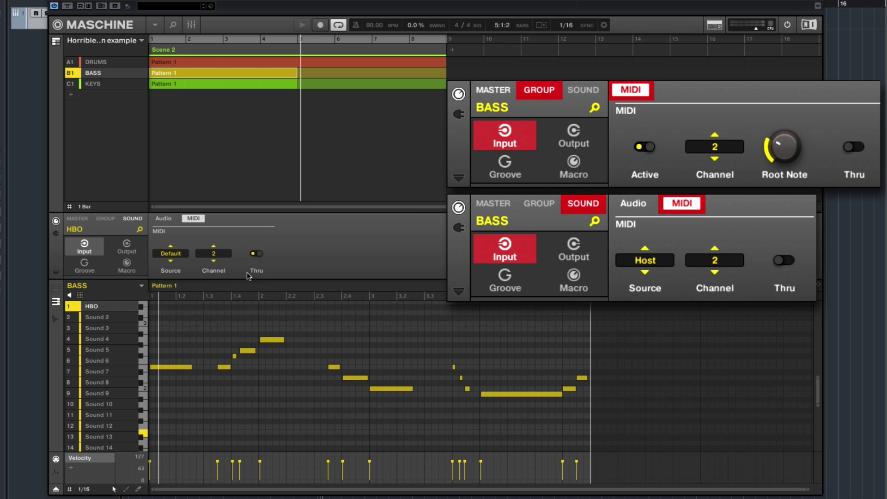
# Route the HBO sound's MIDI output to Host on channel 2.
pyautogui.click(131, 249)
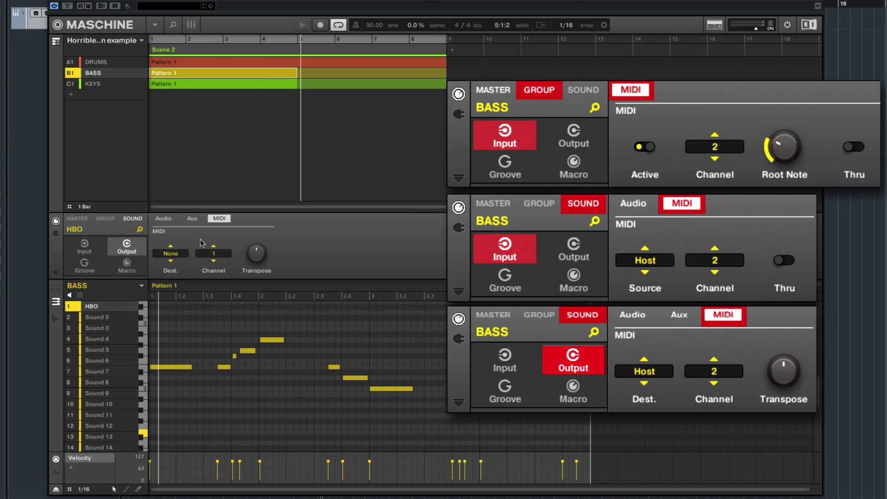
pyautogui.click(172, 253)
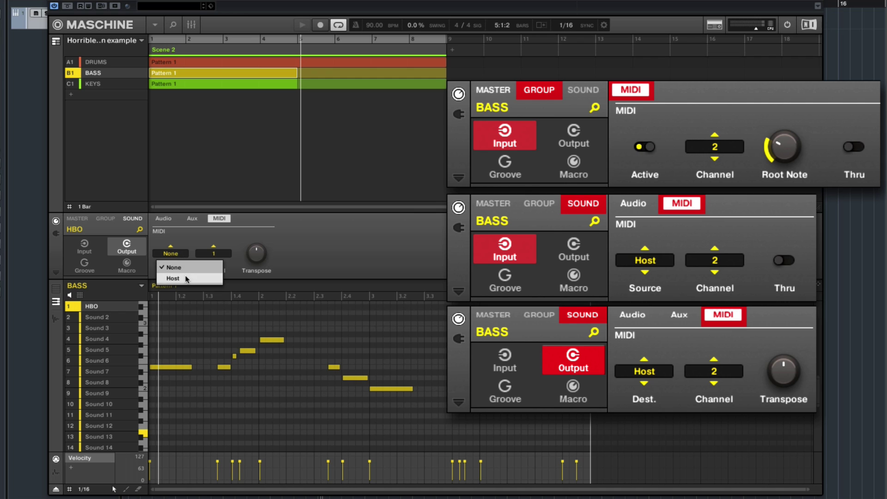
pyautogui.click(187, 275)
pyautogui.click(213, 253)
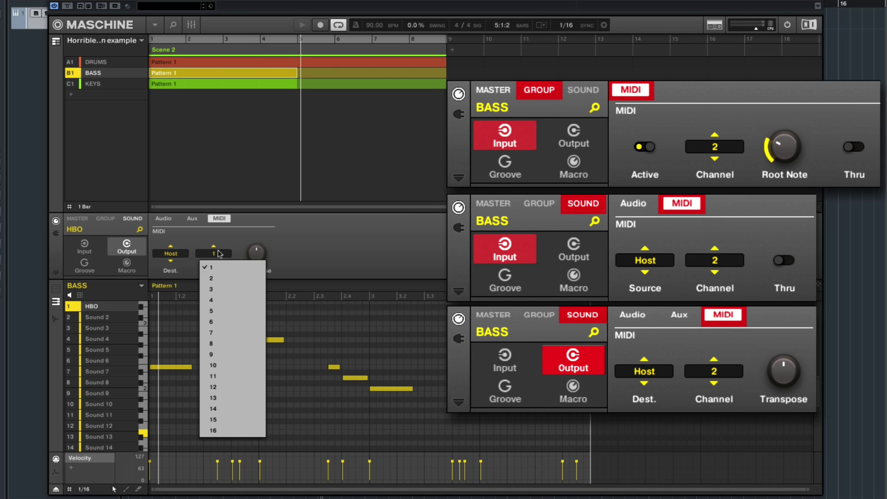
pyautogui.click(222, 278)
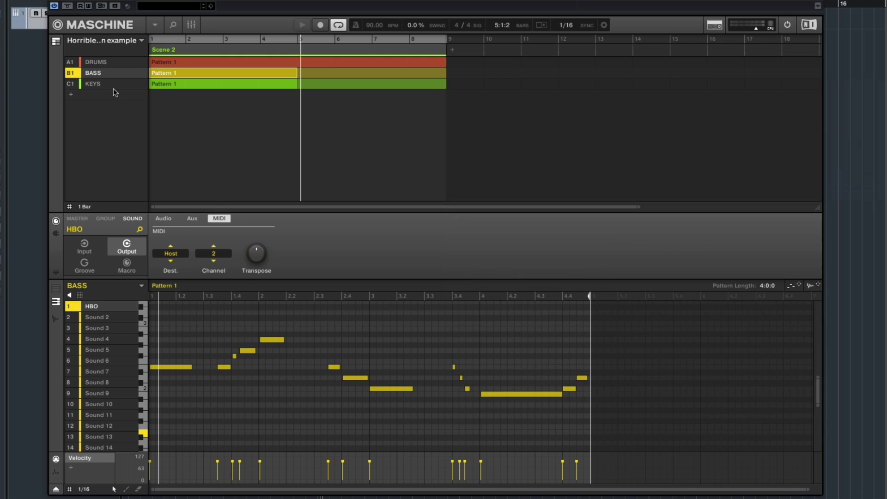
# Activate MIDI input for the KEYS group on all channels.
pyautogui.click(101, 82)
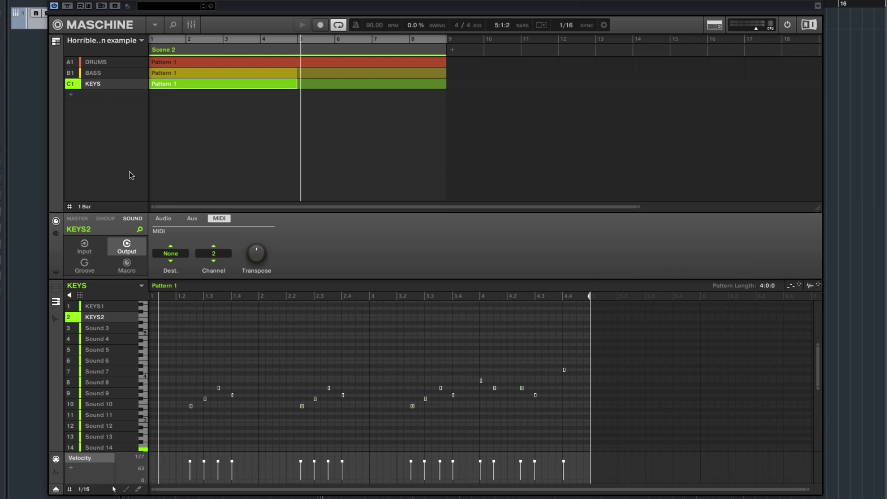
pyautogui.click(105, 219)
pyautogui.click(84, 247)
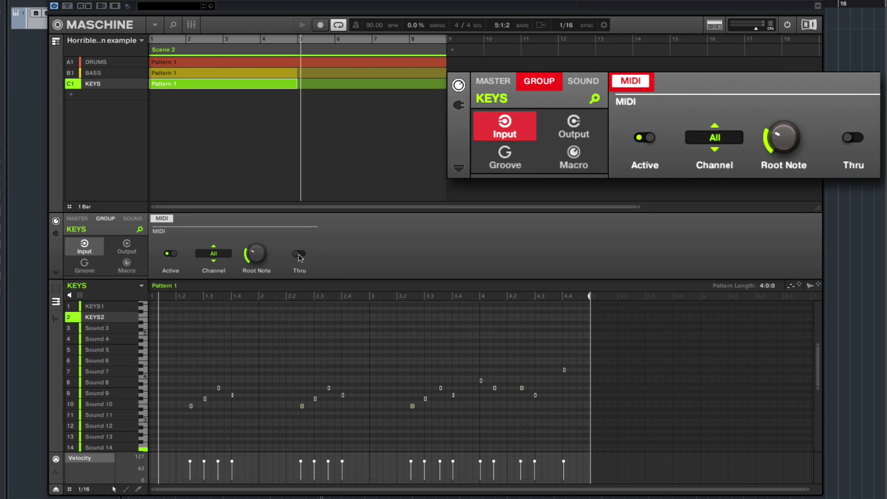
# Set the KEYS1 sound's MIDI input source to Host on channel 3 with Thru off.
pyautogui.click(133, 219)
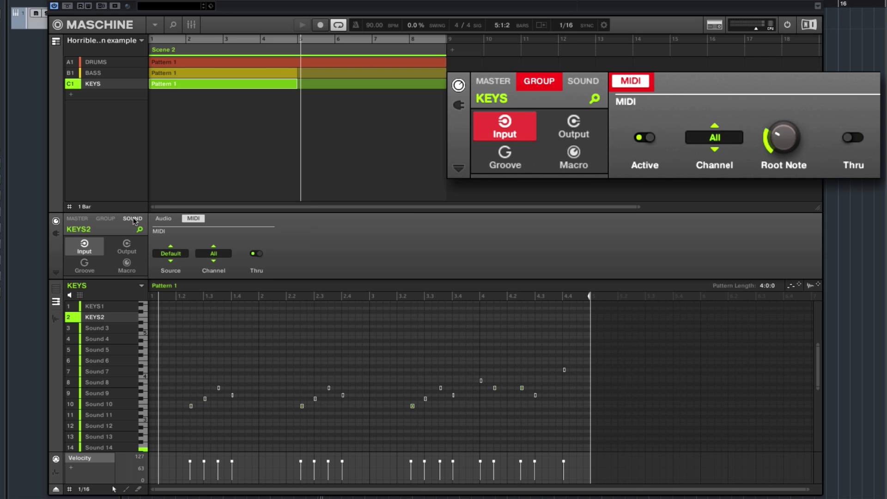
pyautogui.click(111, 308)
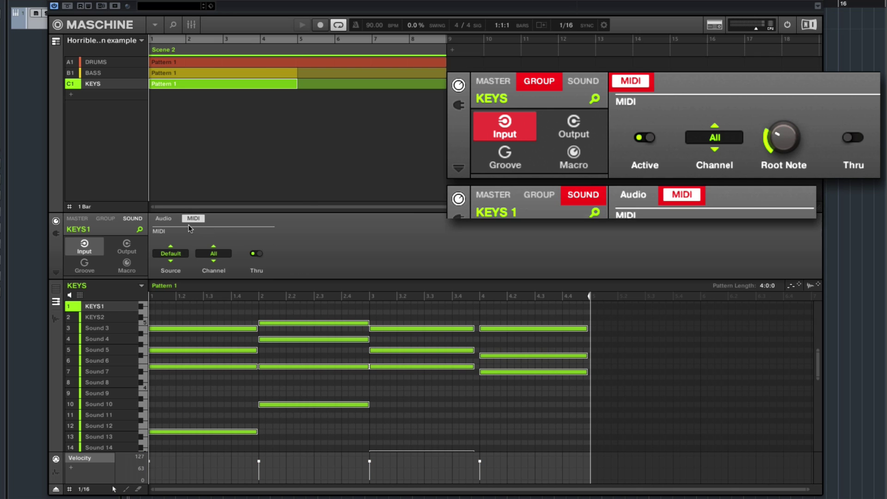
pyautogui.click(181, 255)
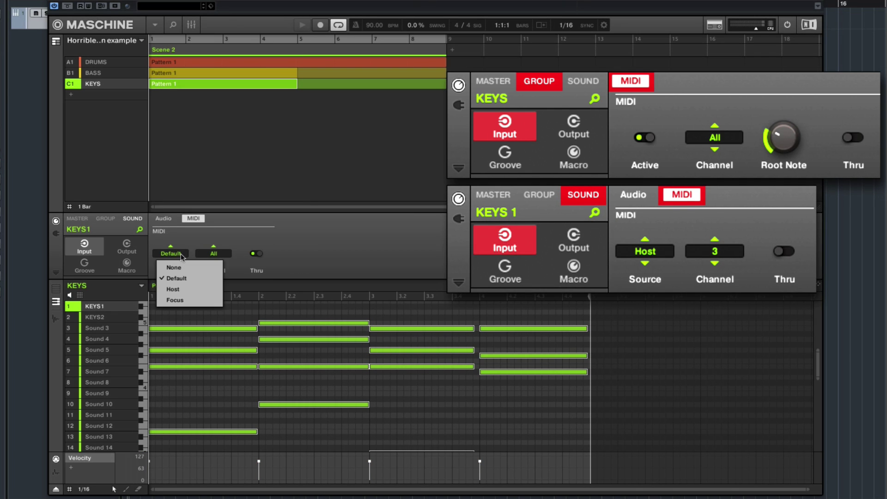
pyautogui.click(185, 290)
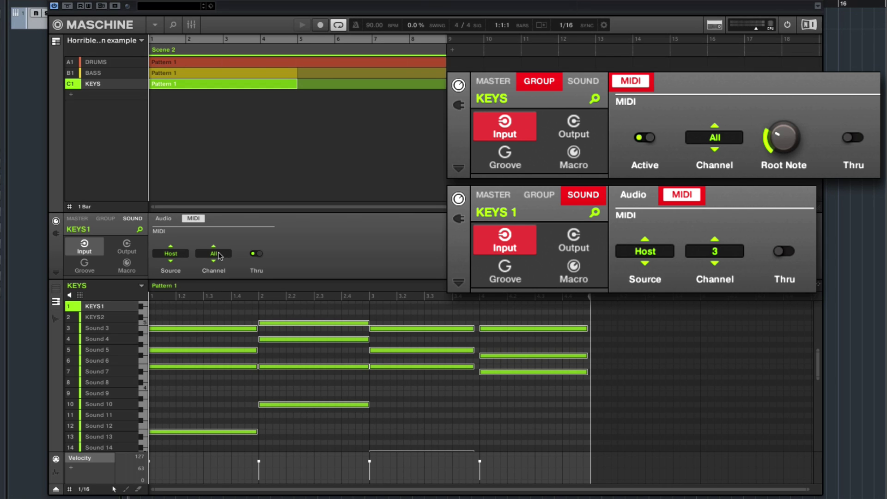
pyautogui.click(219, 255)
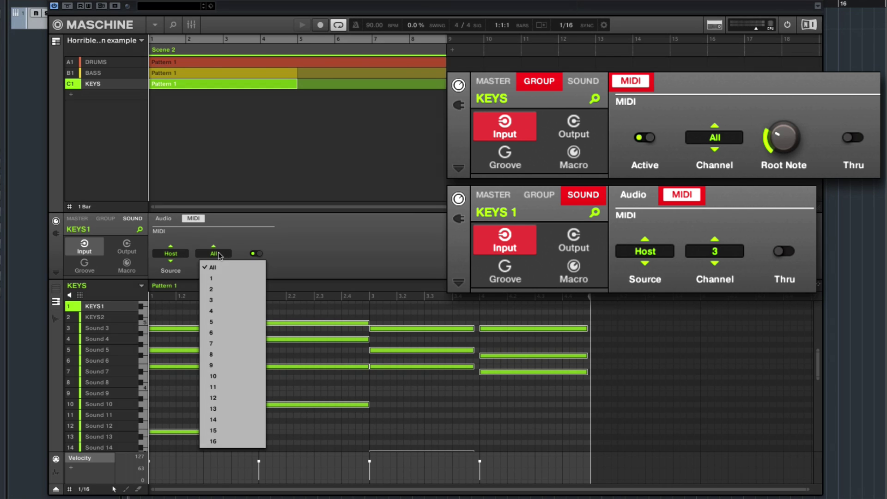
pyautogui.click(225, 299)
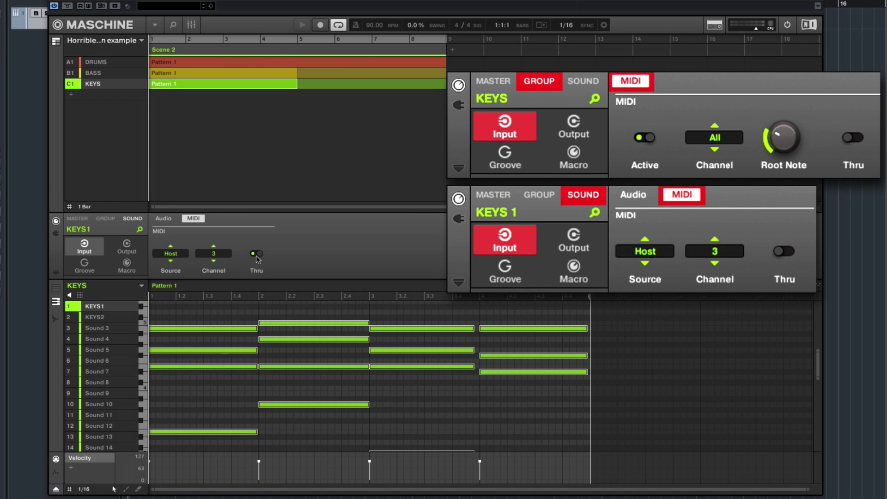
# Route the KEYS1 sound's MIDI output to Host on channel 3.
pyautogui.click(127, 247)
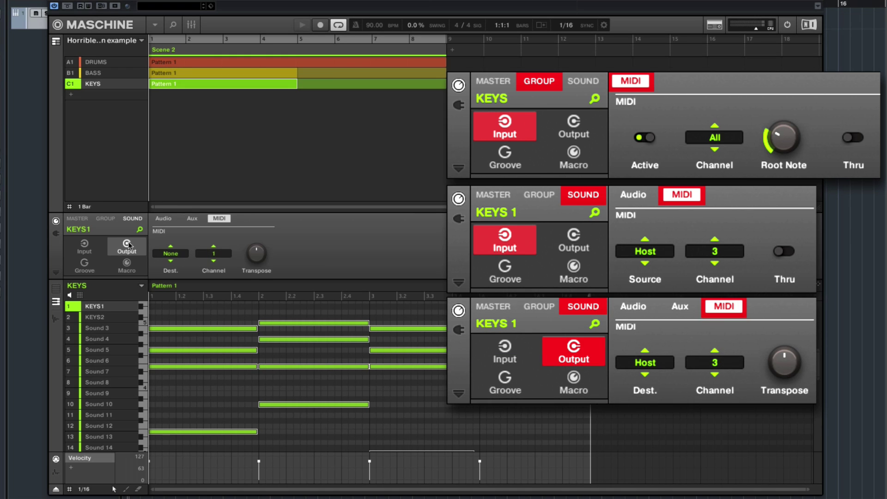
pyautogui.click(176, 255)
pyautogui.click(195, 279)
pyautogui.click(222, 258)
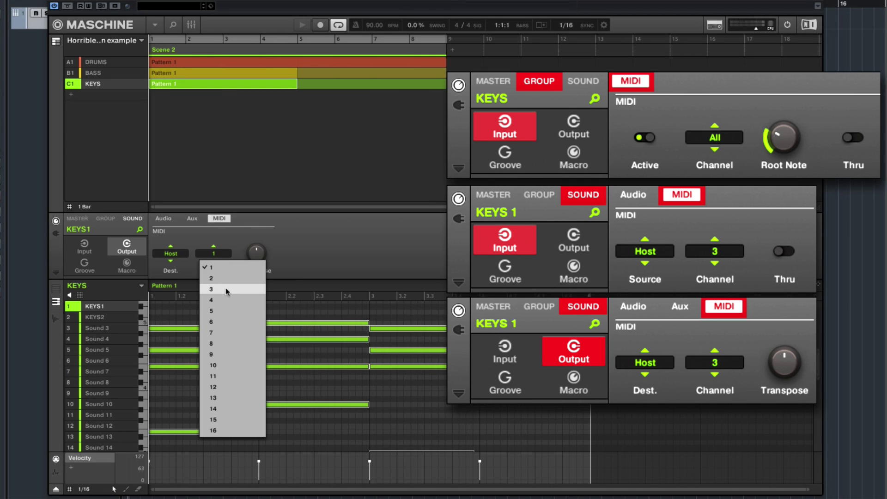
pyautogui.click(225, 287)
pyautogui.moveTo(260, 259)
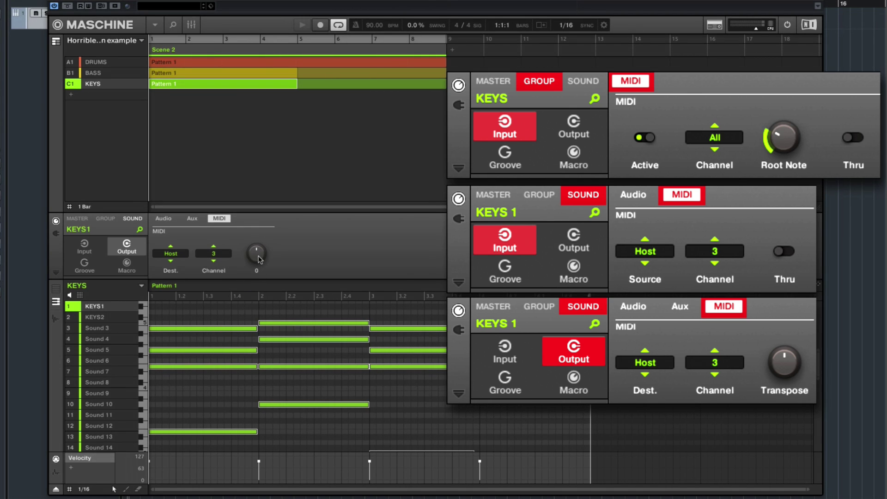
# Set the KEYS2 sound's MIDI input source to Host on channel 4 and switch off its Thru.
pyautogui.click(97, 318)
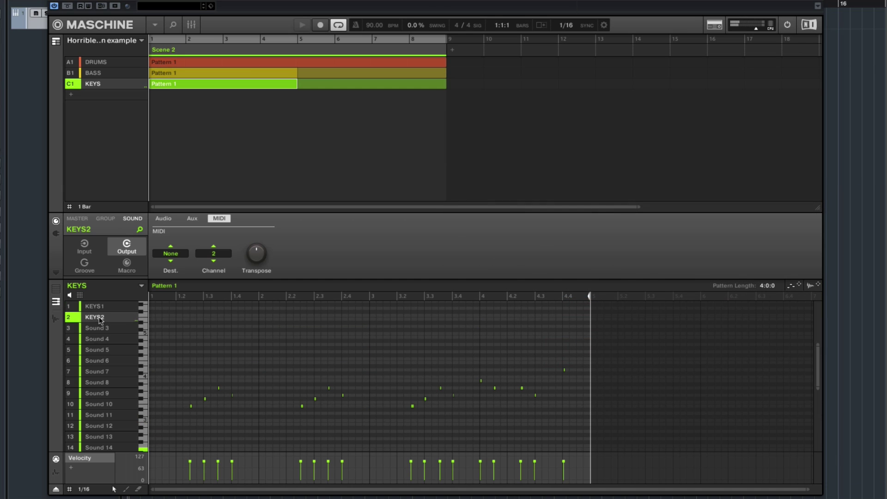
pyautogui.click(82, 249)
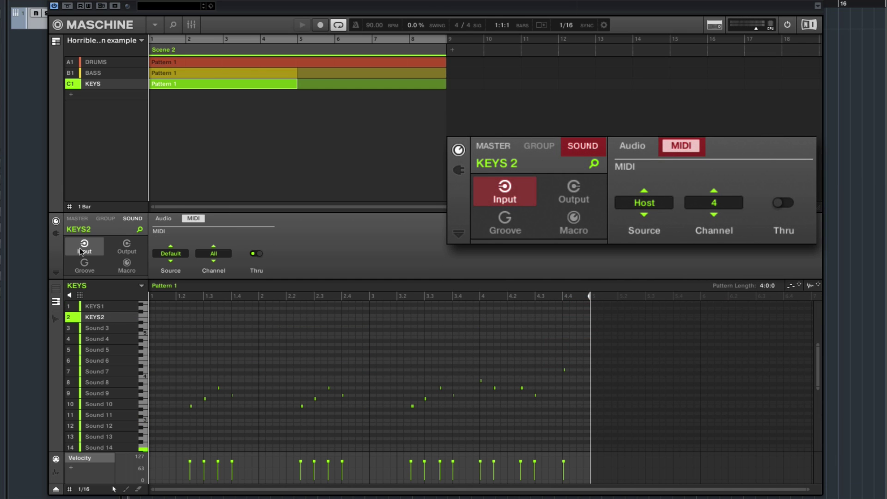
pyautogui.click(180, 257)
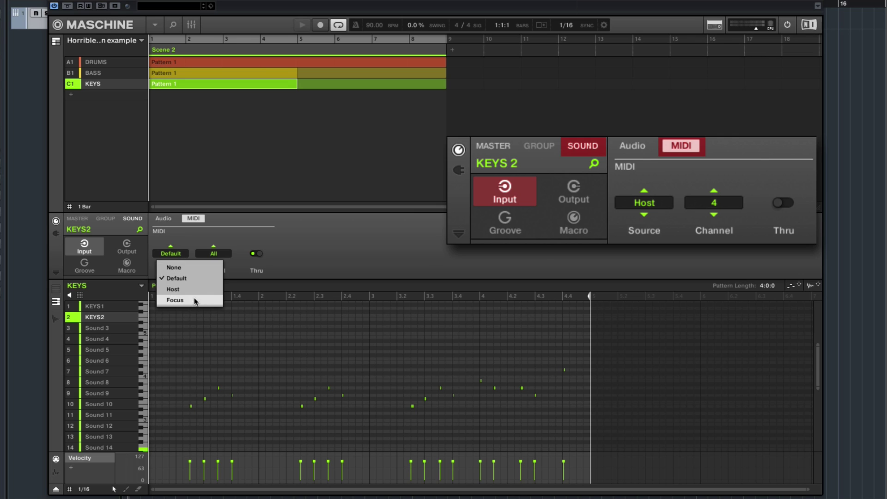
pyautogui.click(195, 290)
pyautogui.click(227, 257)
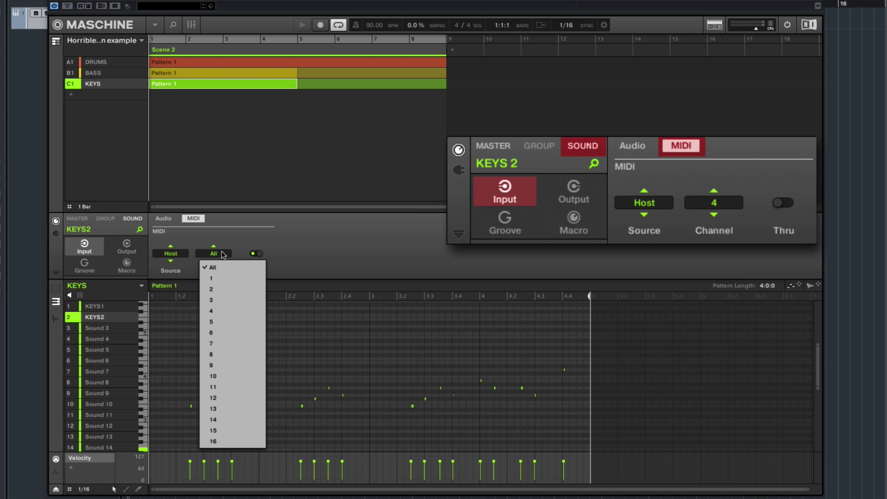
pyautogui.click(221, 310)
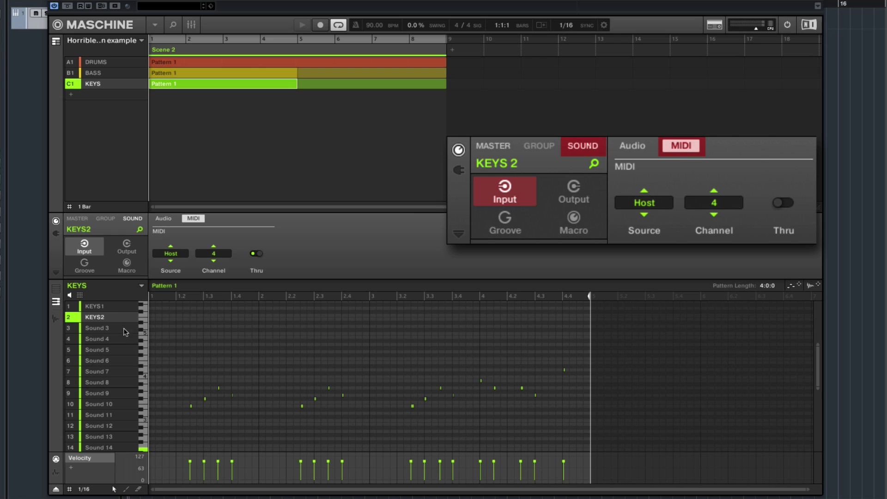
pyautogui.click(109, 306)
pyautogui.click(112, 318)
pyautogui.click(256, 254)
# Route the KEYS2 sound's MIDI output to Host on channel 4.
pyautogui.click(129, 248)
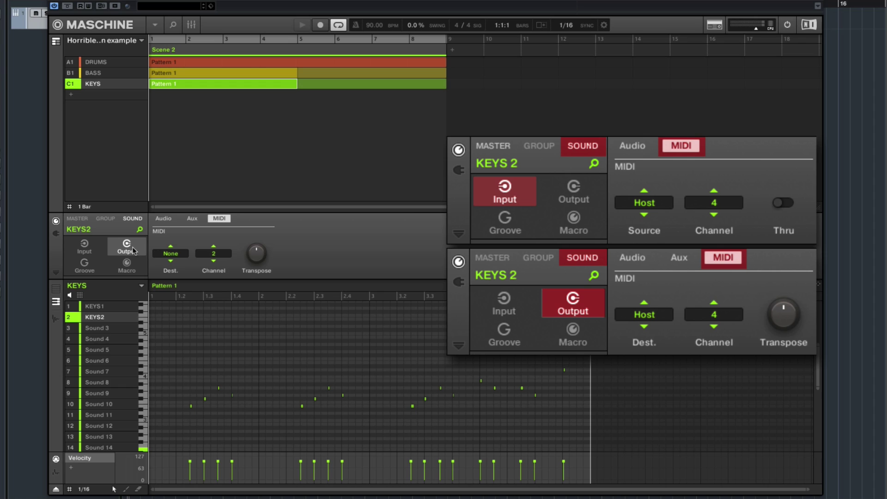
pyautogui.click(182, 253)
pyautogui.click(187, 282)
pyautogui.click(180, 255)
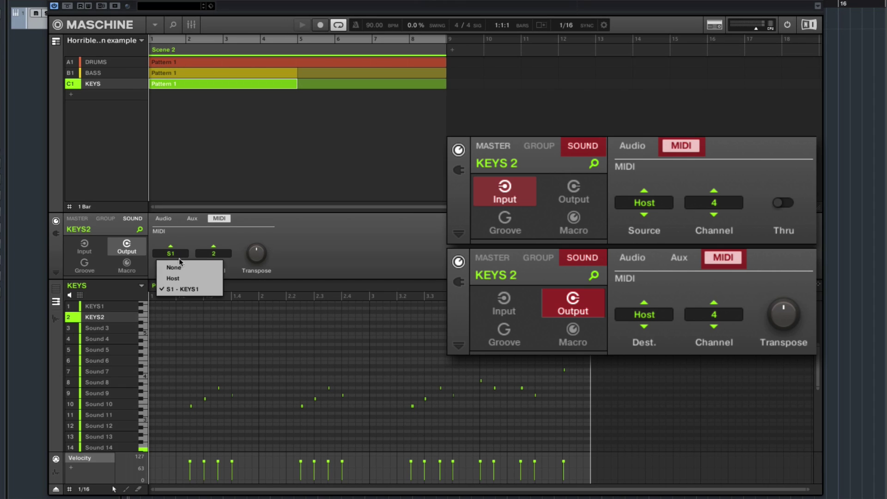
pyautogui.click(180, 276)
pyautogui.click(221, 257)
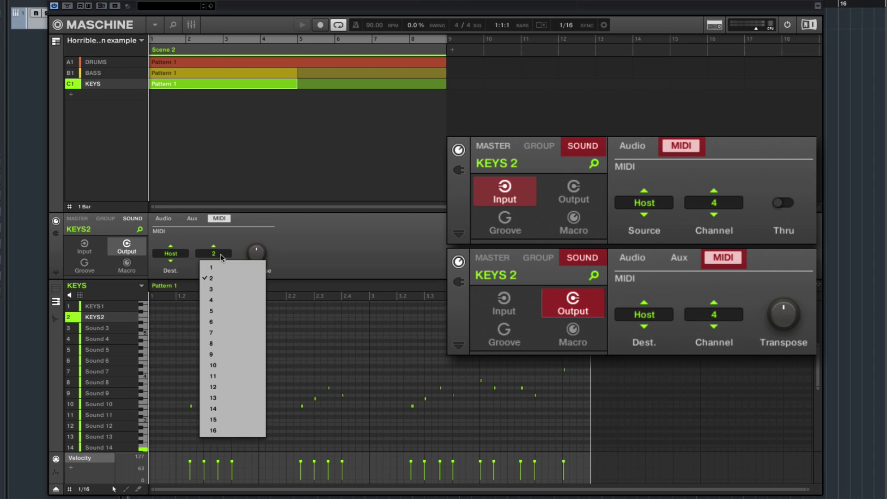
pyautogui.click(235, 300)
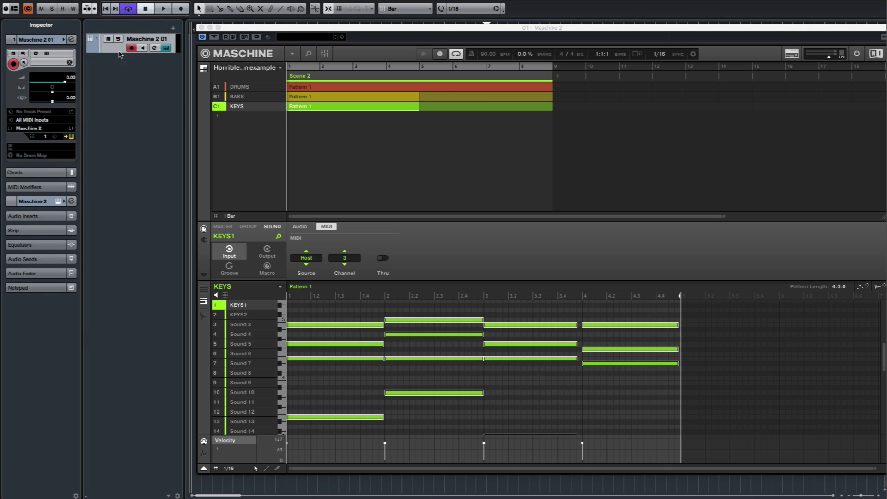
# Make the Maschine 2 01 track taller in Cubase and activate its stereo instrument outputs Maschine Out 2 through 8.
pyautogui.moveTo(119, 53); pyautogui.dragTo(143, 95)
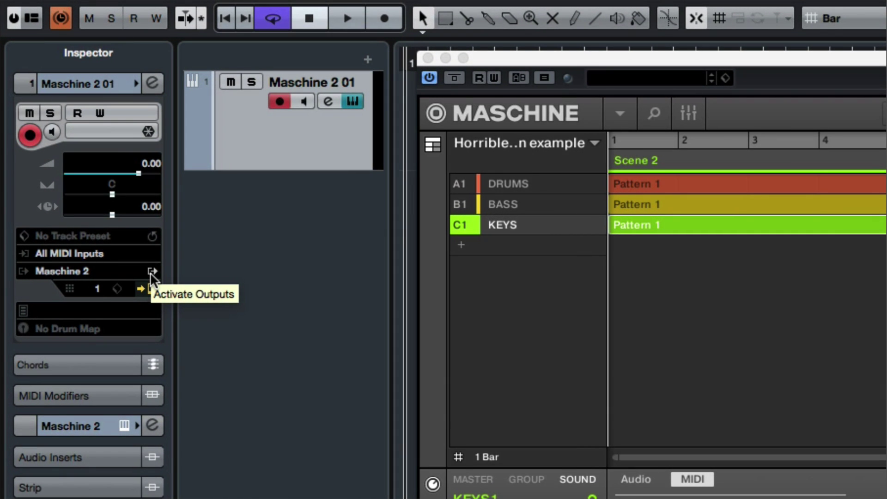
pyautogui.click(152, 273)
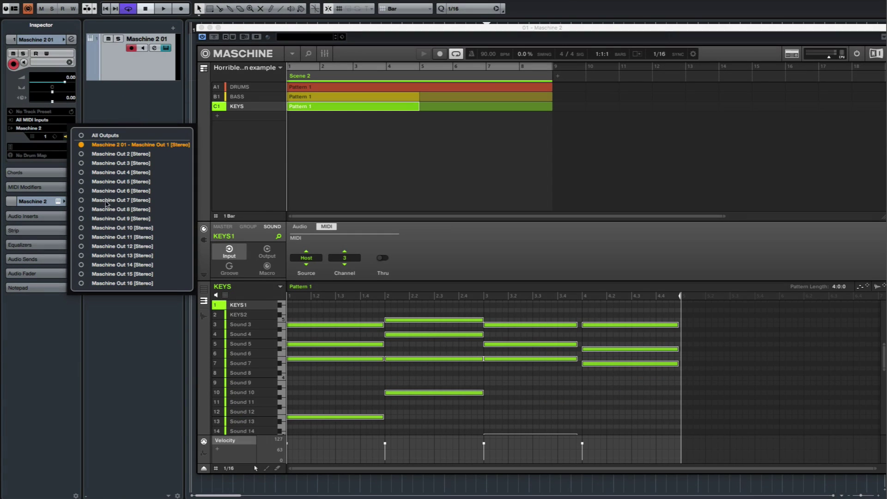
pyautogui.click(235, 87)
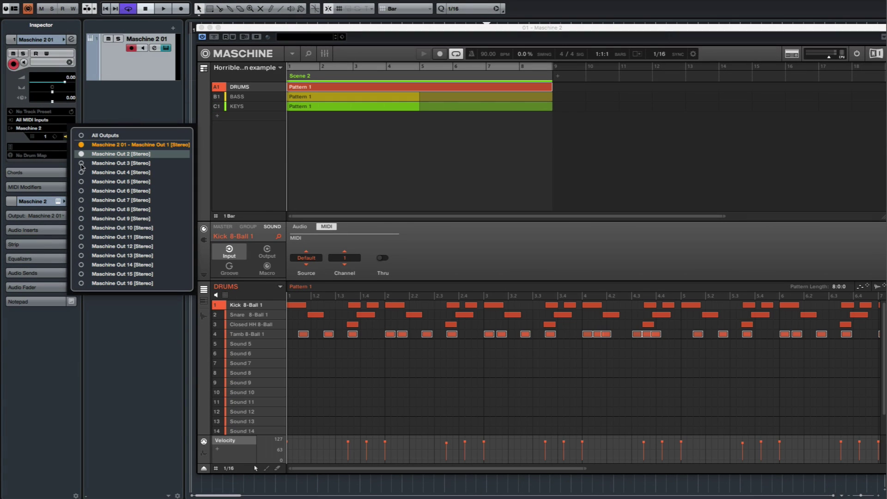
pyautogui.click(81, 163)
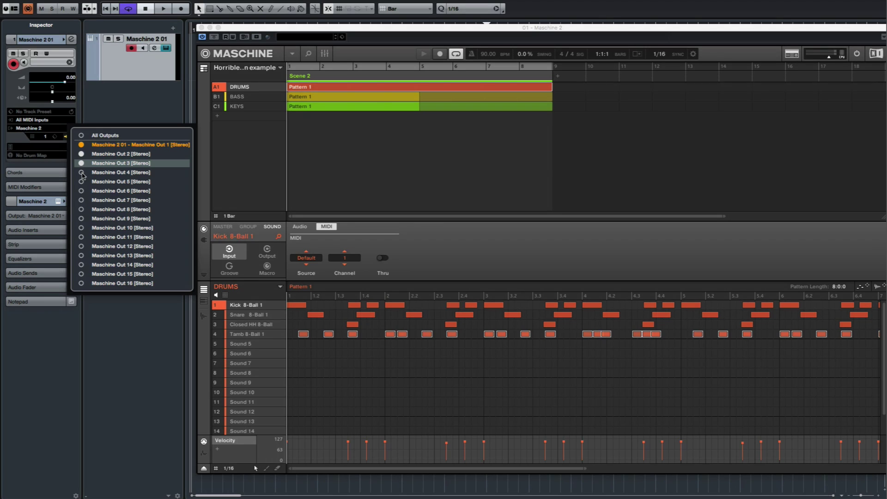
pyautogui.click(82, 173)
pyautogui.click(82, 183)
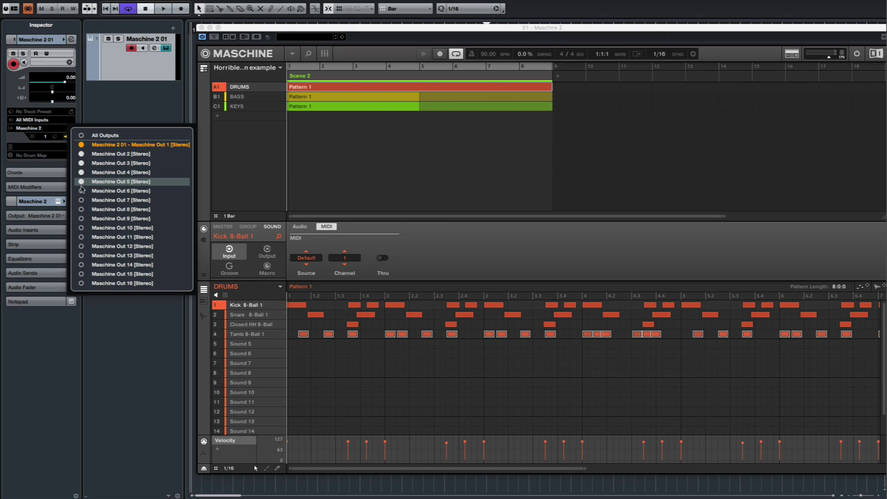
pyautogui.click(81, 191)
pyautogui.click(82, 202)
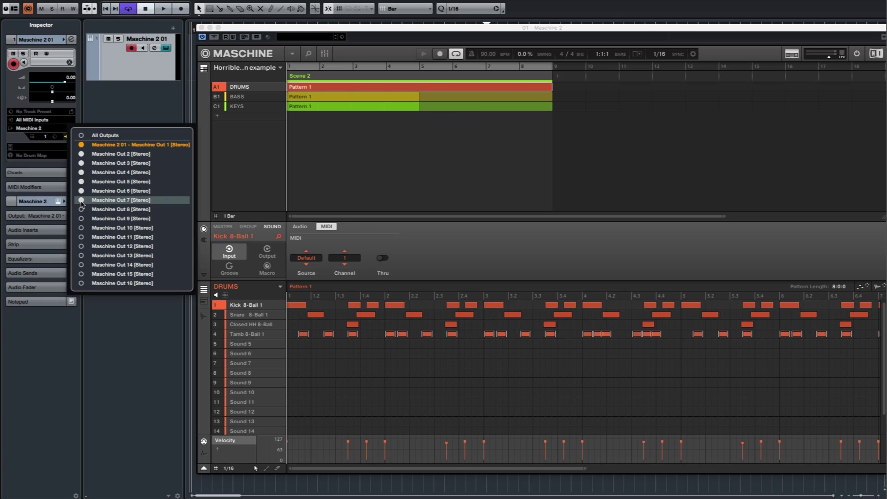
pyautogui.click(82, 210)
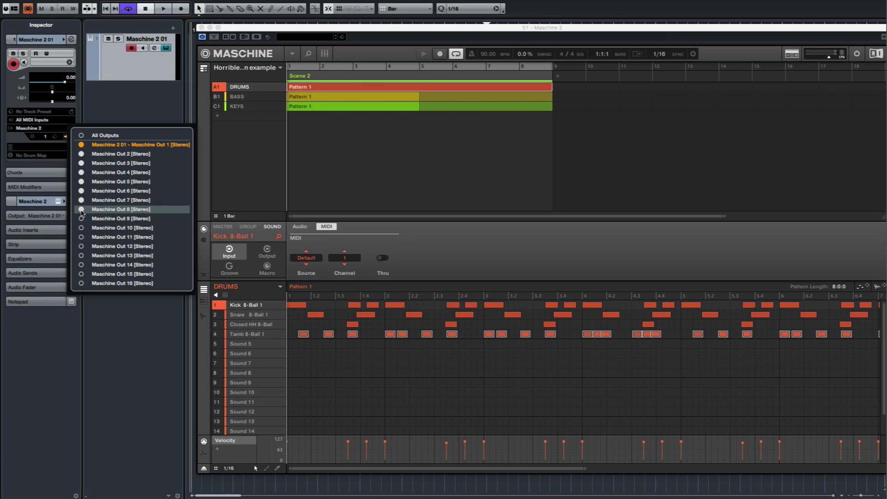
pyautogui.click(243, 106)
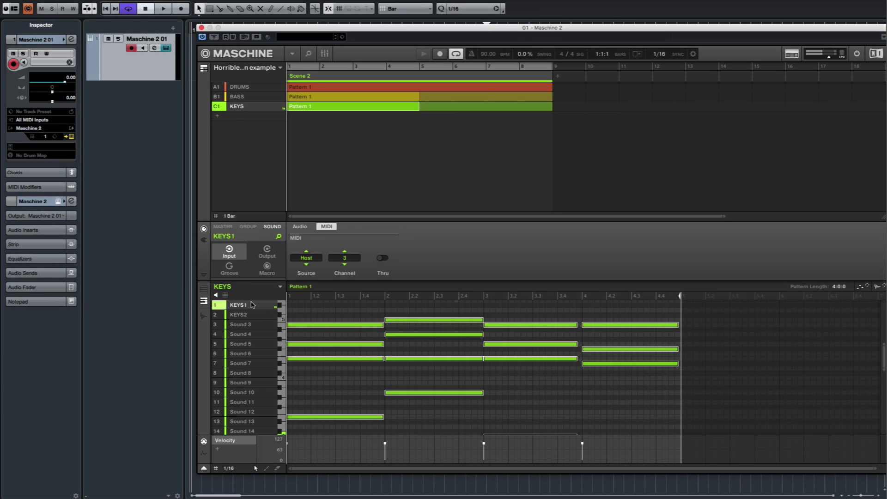
# Deactivate the Maschine Out 8 stereo output of the Maschine 2 01 instrument track.
pyautogui.click(246, 315)
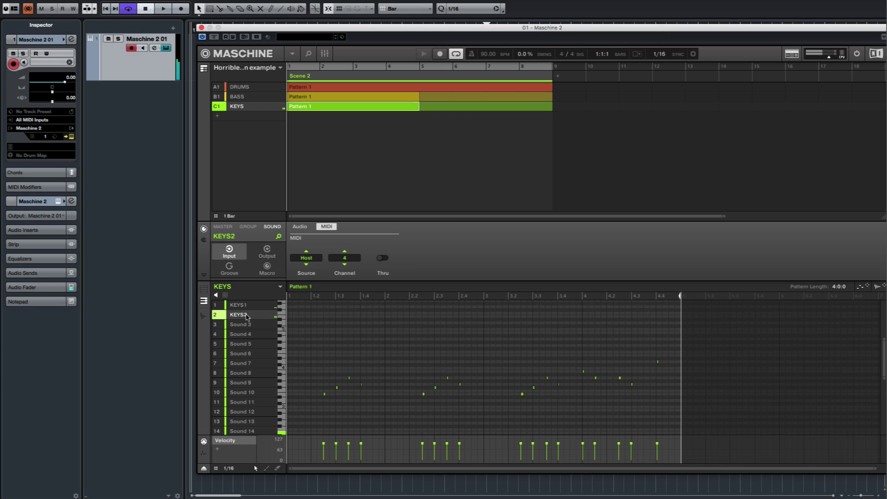
pyautogui.click(152, 75)
pyautogui.click(74, 128)
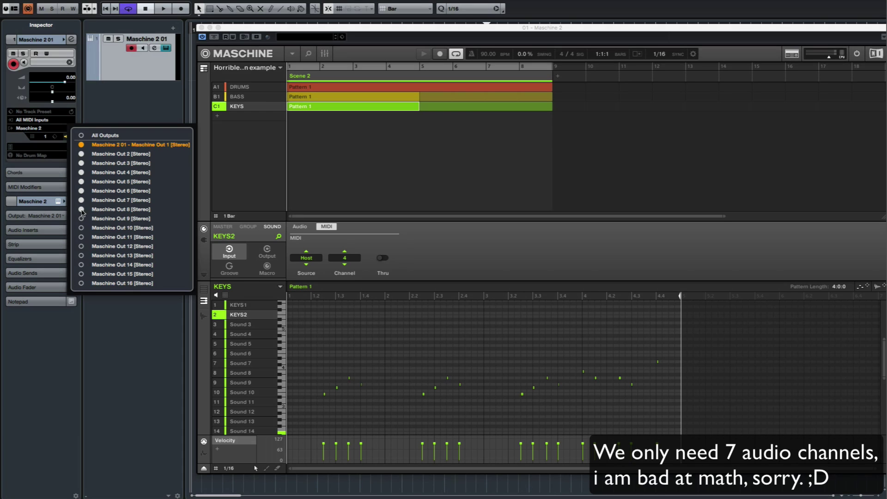
pyautogui.click(114, 109)
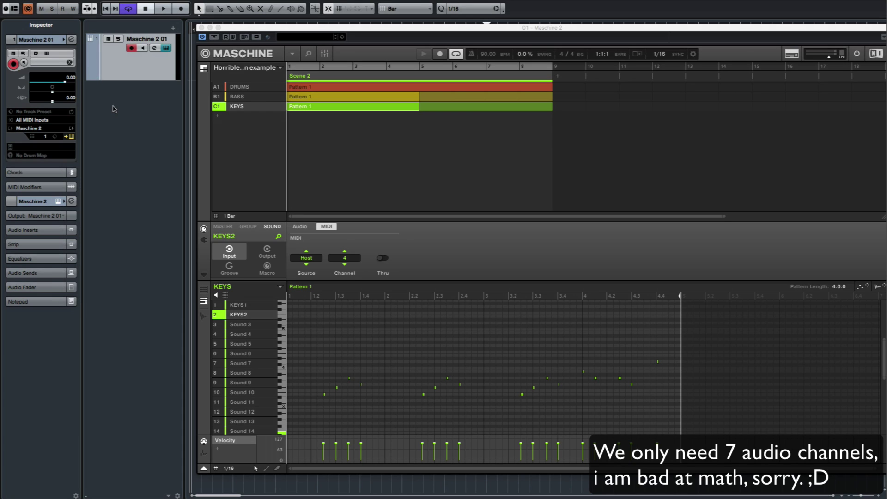
# Route the audio output of the DRUMS group's Kick 8-Ball 1 sound to Ext. 1 and check the matching active Cubase outputs.
pyautogui.click(249, 87)
pyautogui.click(254, 336)
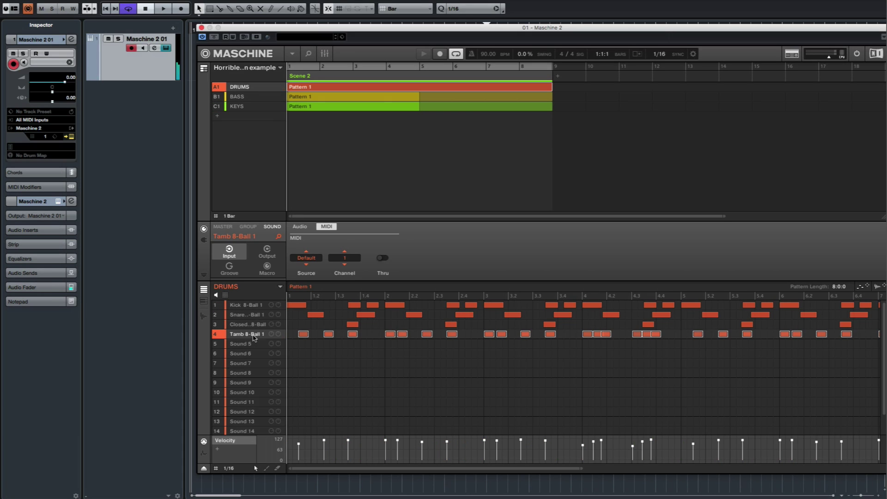
pyautogui.click(253, 306)
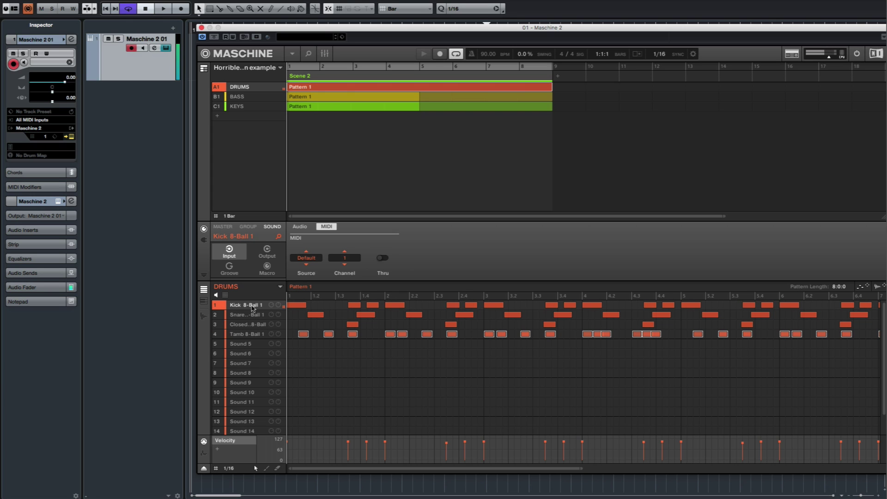
pyautogui.click(267, 252)
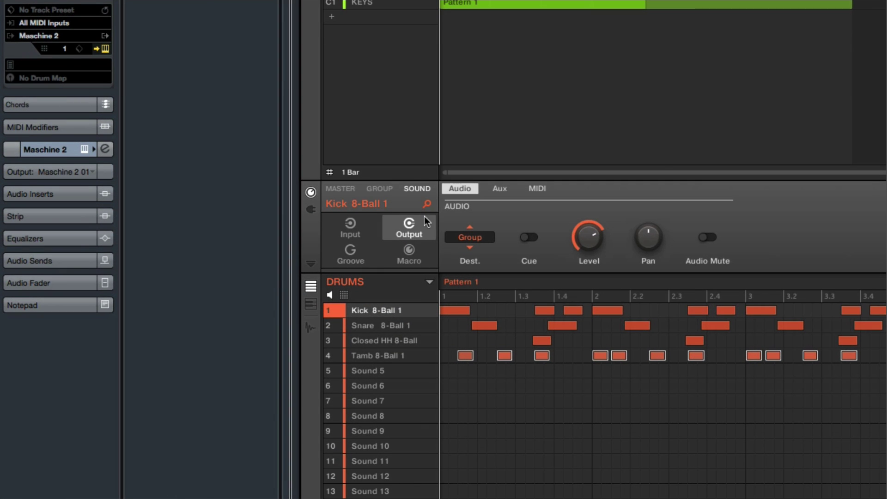
pyautogui.click(478, 237)
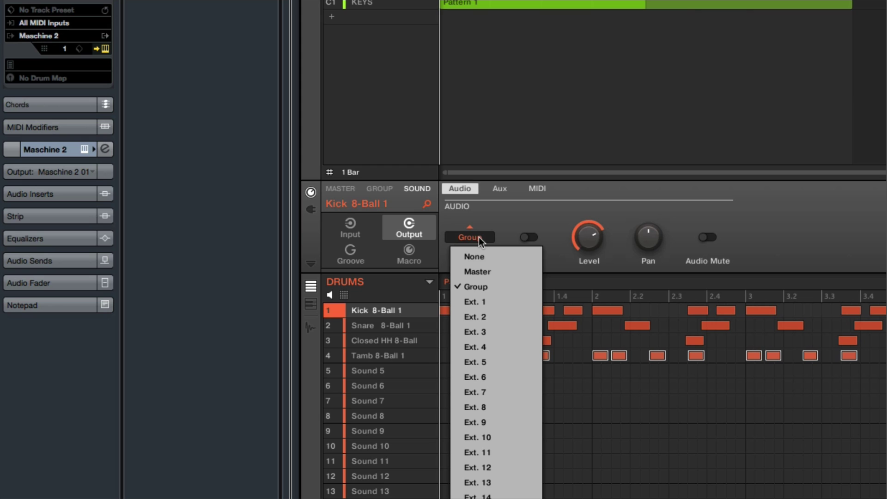
pyautogui.click(489, 302)
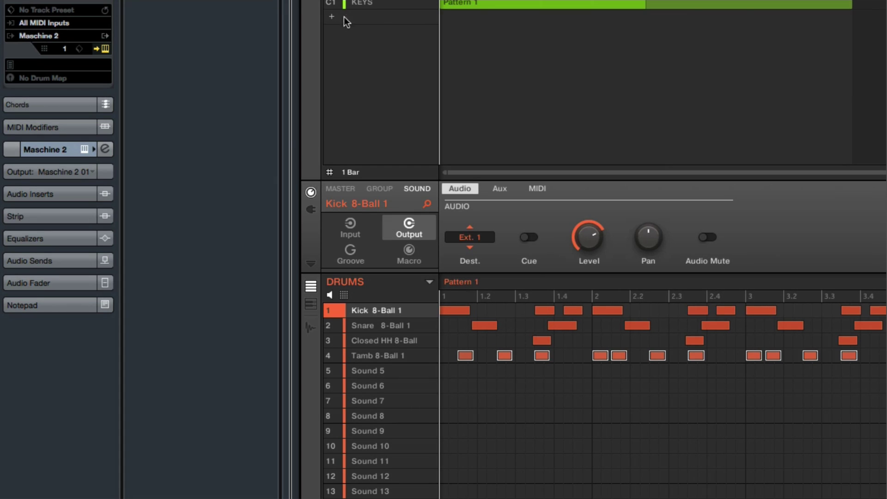
pyautogui.click(106, 35)
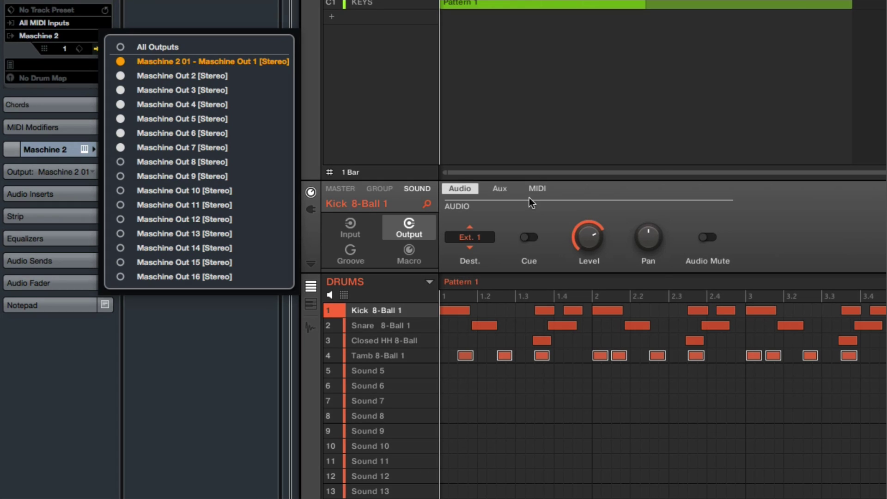
pyautogui.click(854, 235)
# Route the audio outputs of the Snare 8-Ball 1 sound to Ext. 2 and the Closed HH 8-Ball sound to Ext. 3.
pyautogui.click(386, 325)
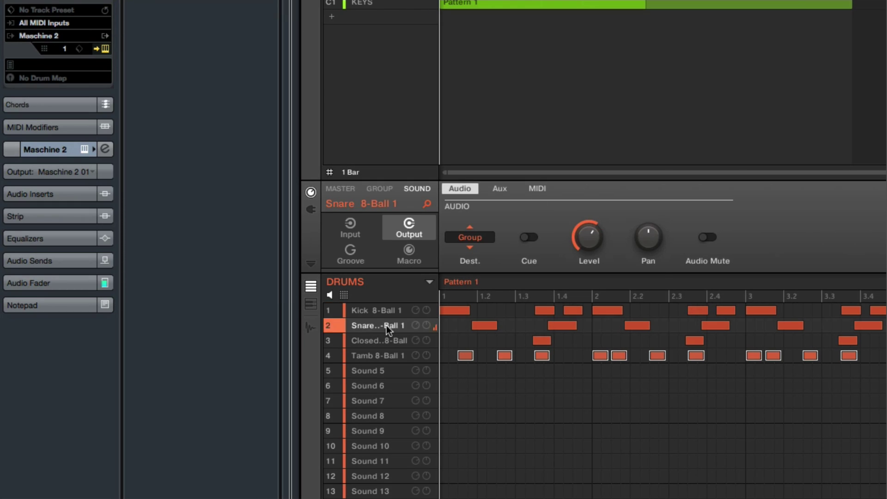
pyautogui.click(472, 236)
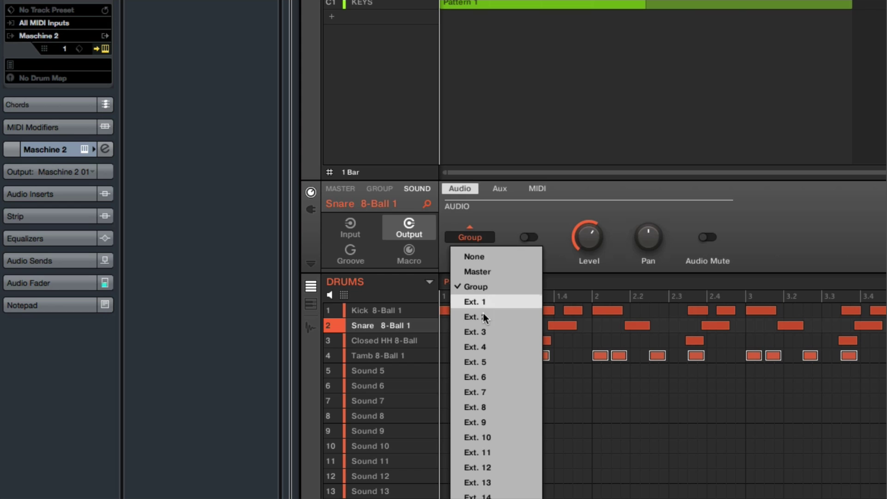
pyautogui.click(483, 315)
pyautogui.click(385, 342)
pyautogui.click(482, 236)
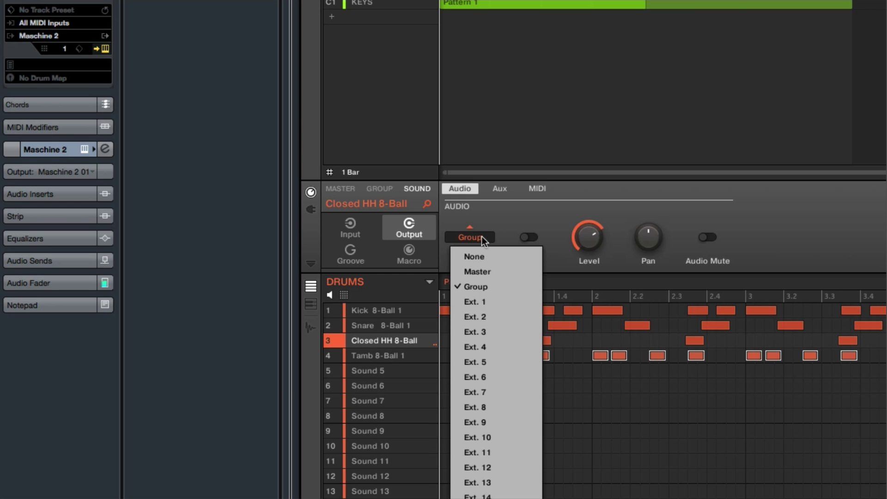
pyautogui.click(493, 330)
# Route the Tamb 8-Ball 1 sound's audio output to Ext. 4 and the BASS group's HBO sound to Ext. 5.
pyautogui.click(380, 355)
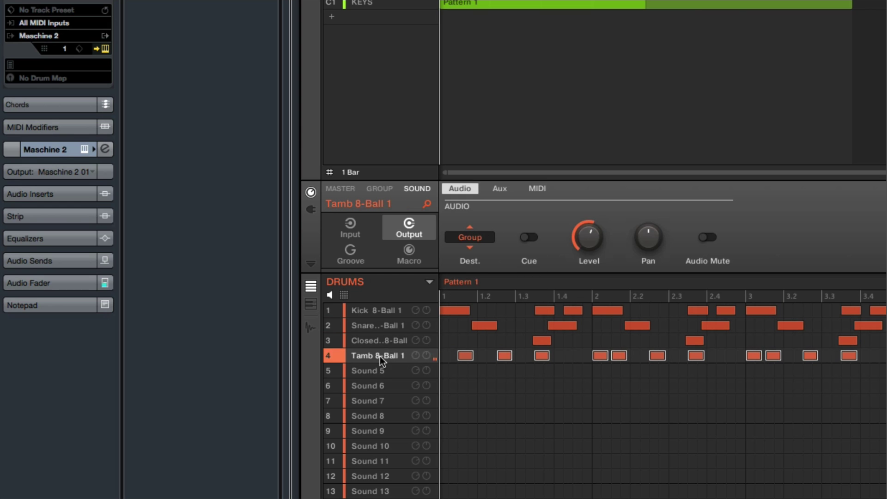
pyautogui.click(477, 238)
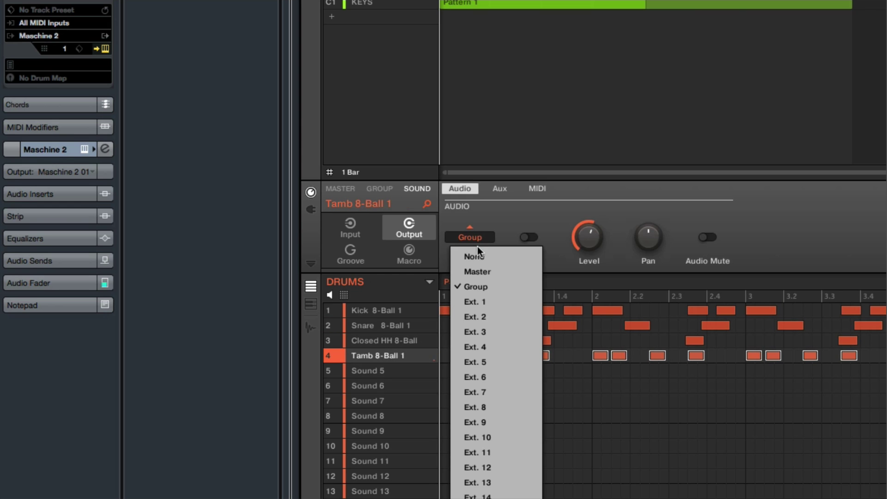
pyautogui.click(492, 346)
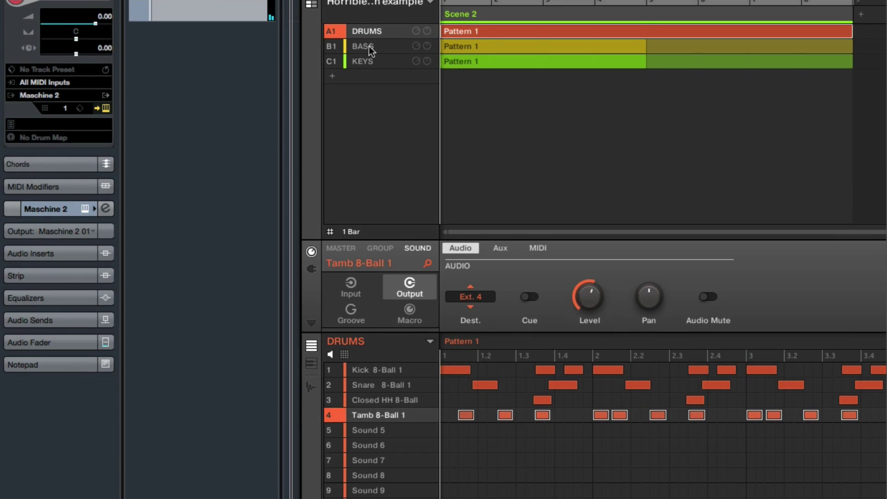
pyautogui.click(369, 51)
pyautogui.click(472, 295)
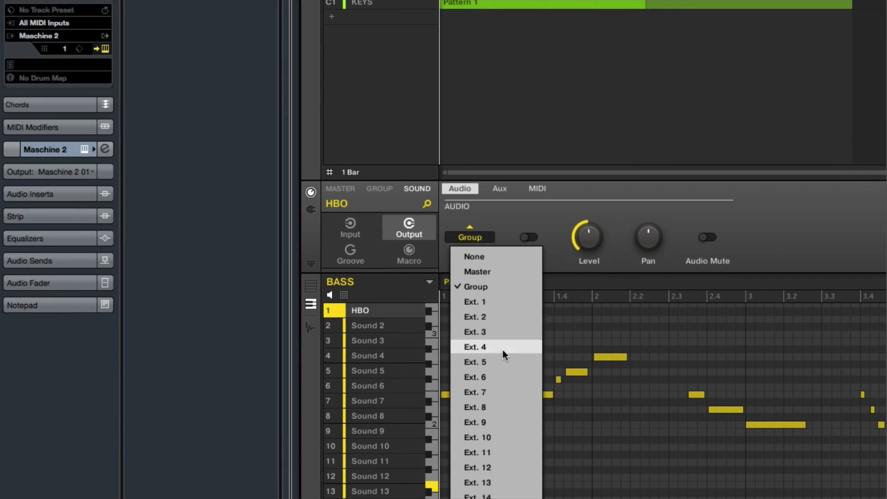
pyautogui.click(494, 362)
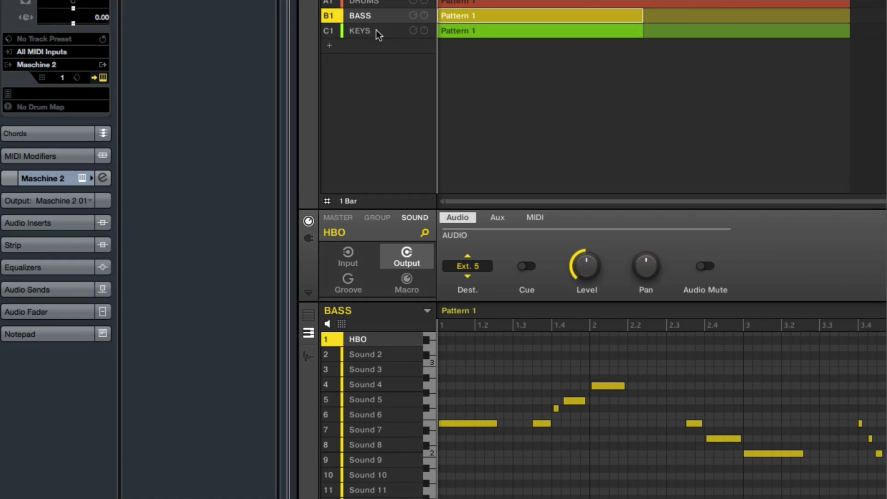
# Route the audio outputs of the KEYS group's KEYS1 sound to Ext. 6 and KEYS2 sound to Ext. 7.
pyautogui.click(376, 30)
pyautogui.click(384, 339)
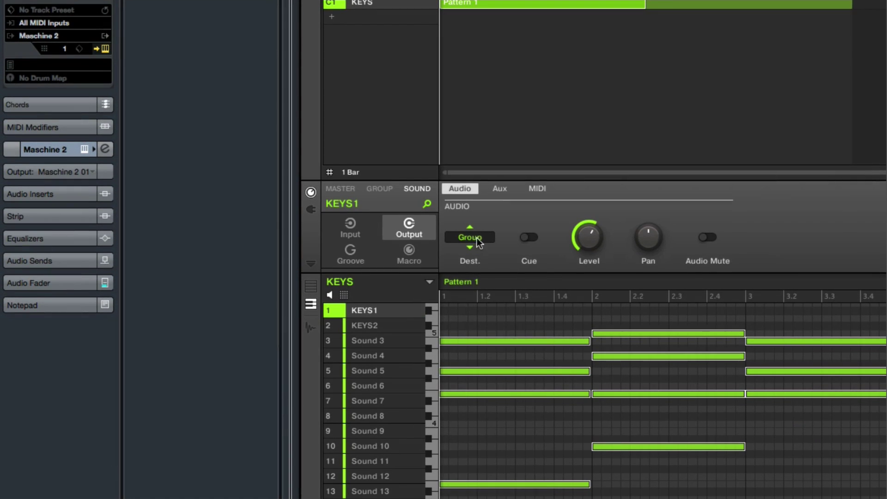
pyautogui.click(467, 265)
pyautogui.click(487, 376)
pyautogui.click(387, 325)
pyautogui.click(470, 237)
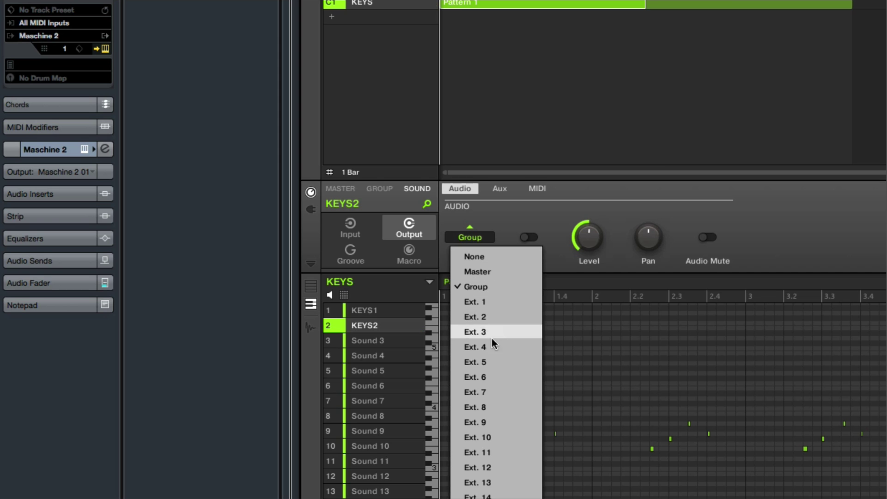
pyautogui.click(492, 390)
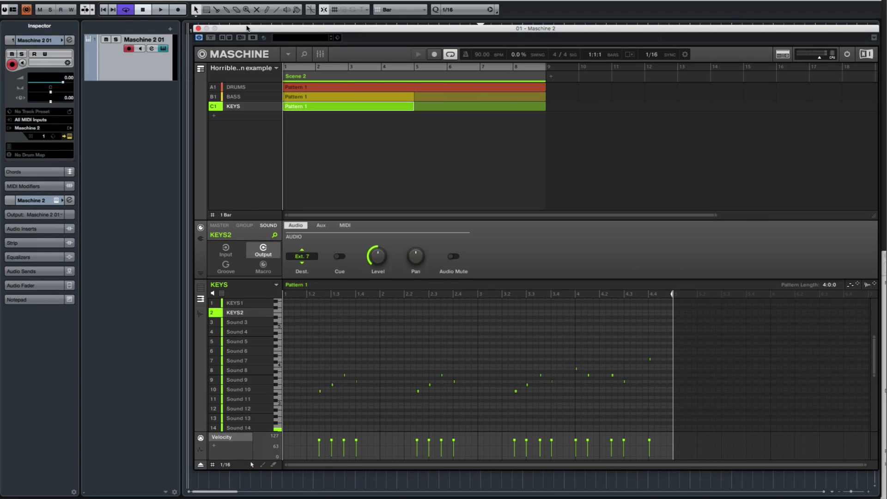
# Move the Maschine window aside to uncover the Cubase arrangement and start playback.
pyautogui.moveTo(246, 27); pyautogui.dragTo(549, 41)
pyautogui.click(240, 2)
pyautogui.press('space')
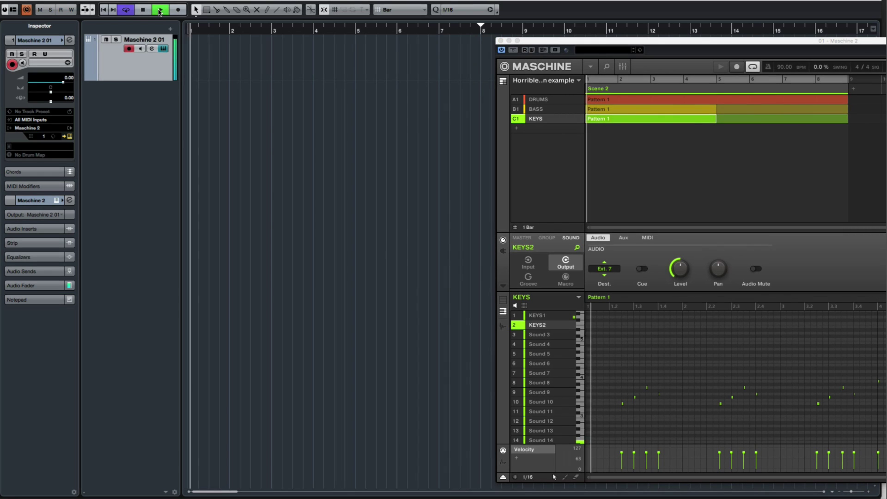
pyautogui.moveTo(615, 43); pyautogui.dragTo(541, 41)
# Unfold the Maschine 2 01 track to show its output tracks and play the project from the start to check their levels.
pyautogui.click(142, 62)
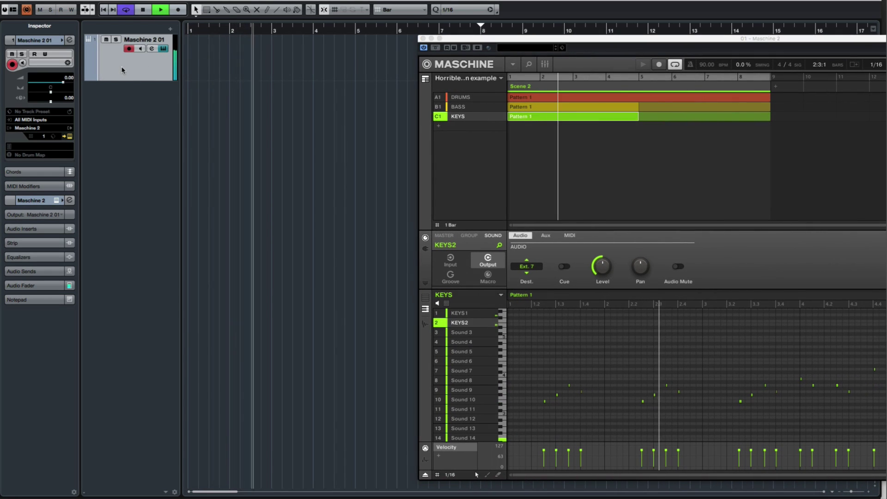
pyautogui.press('space')
pyautogui.click(89, 76)
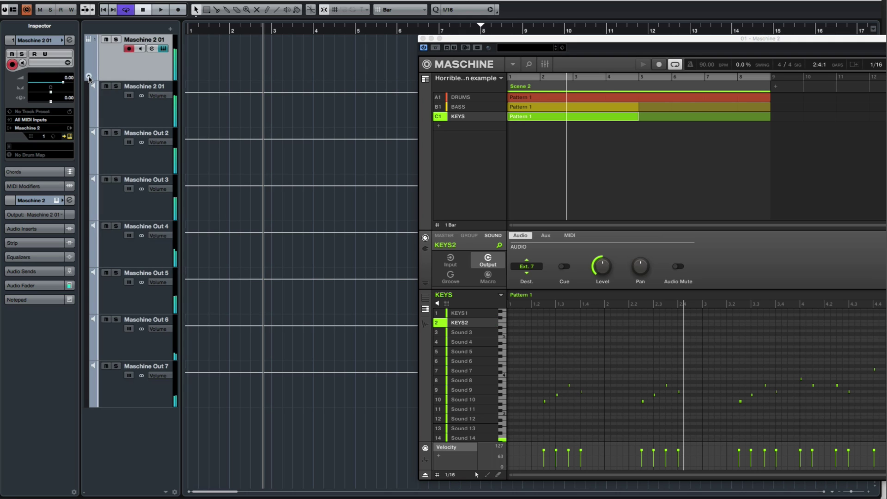
pyautogui.press('Home')
pyautogui.press('space')
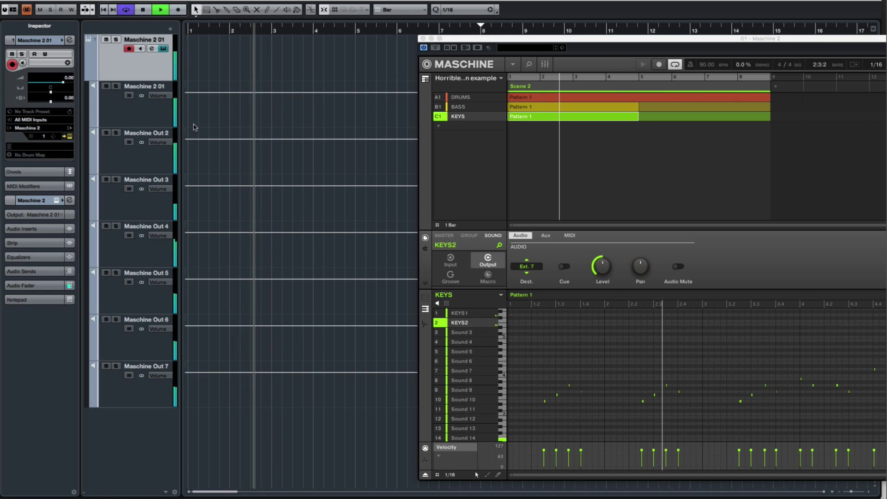
pyautogui.press('space')
# Open the mixer and, during playback, lower the Maschine 2 01 channel's fader to about -0.5 dB.
pyautogui.press('F3')
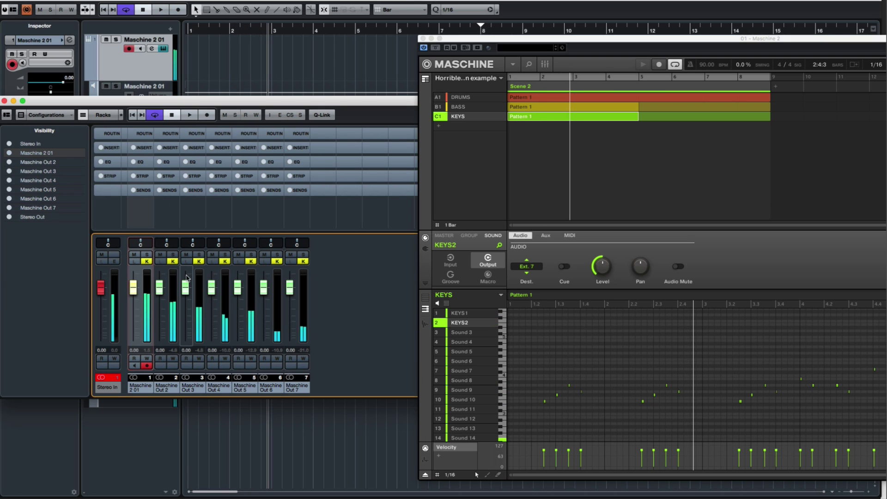
pyautogui.press('space')
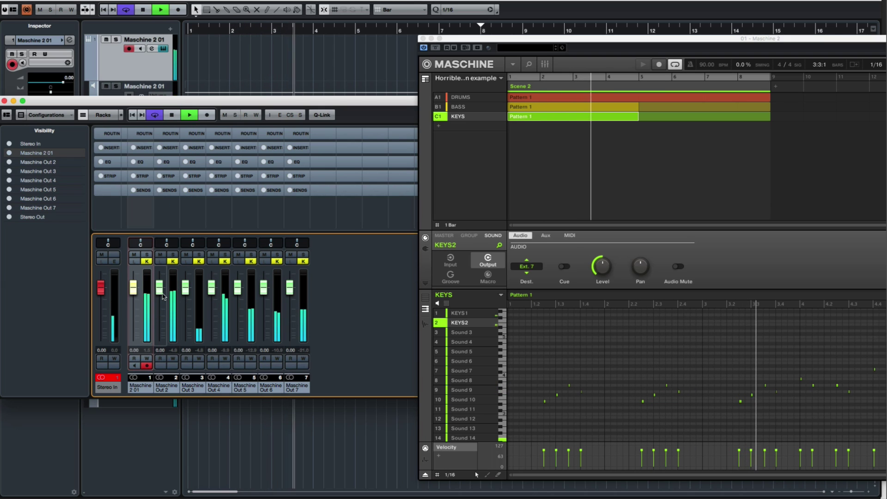
pyautogui.moveTo(134, 288); pyautogui.dragTo(160, 288)
pyautogui.click(186, 290)
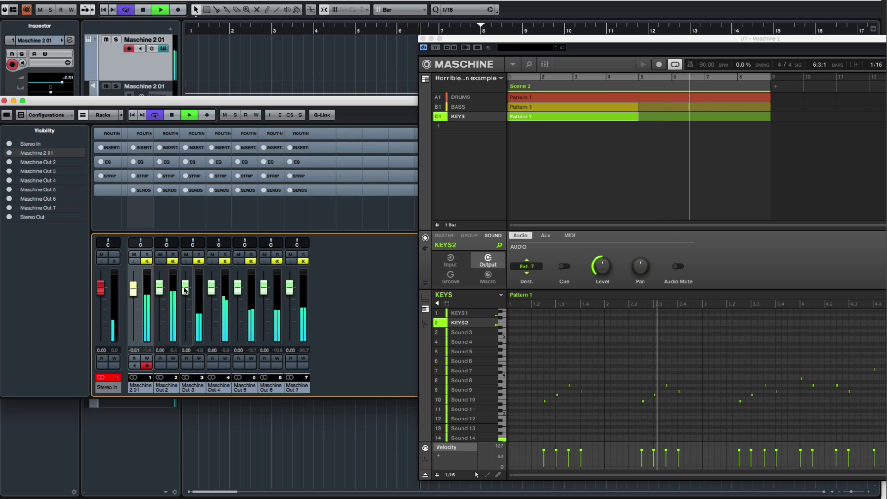
pyautogui.press('space')
# Browse the insert effects available for the Maschine Out 3 channel without loading one, and close the mixer.
pyautogui.click(193, 147)
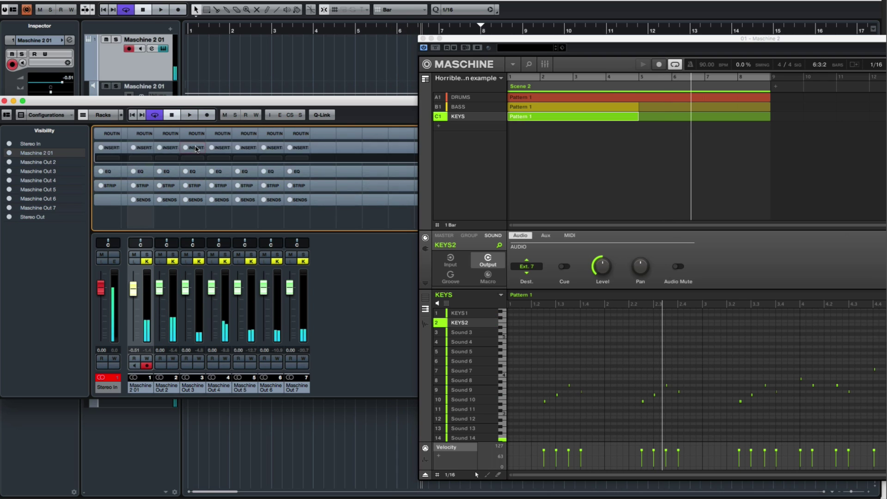
pyautogui.click(193, 161)
pyautogui.click(195, 200)
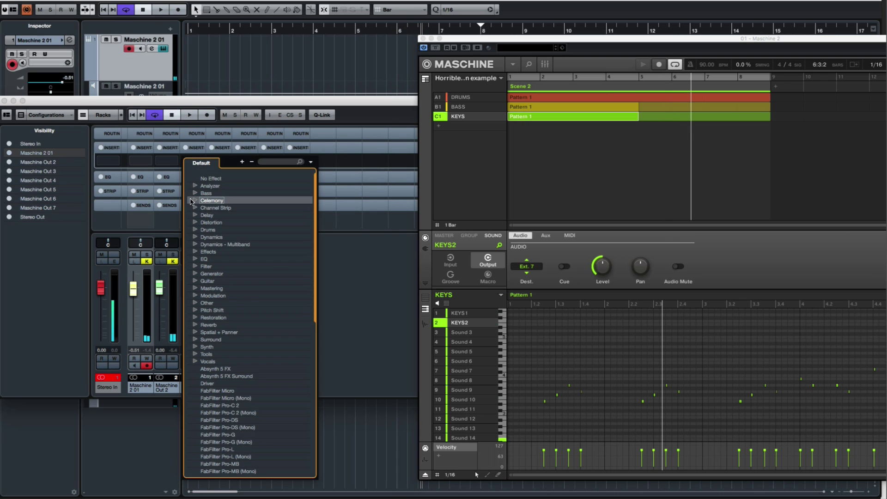
pyautogui.click(5, 100)
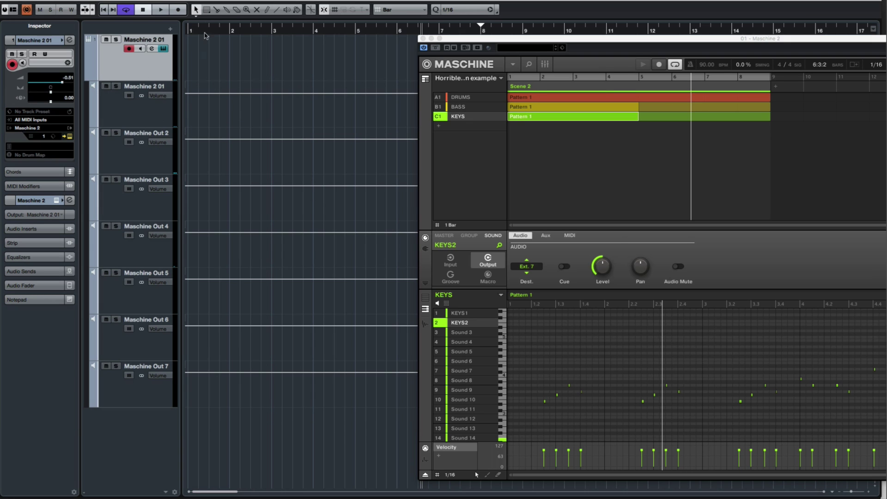
# Rename the Maschine 2 01 output track to KICK and the Maschine Out 2 track to SNARE.
pyautogui.click(147, 88)
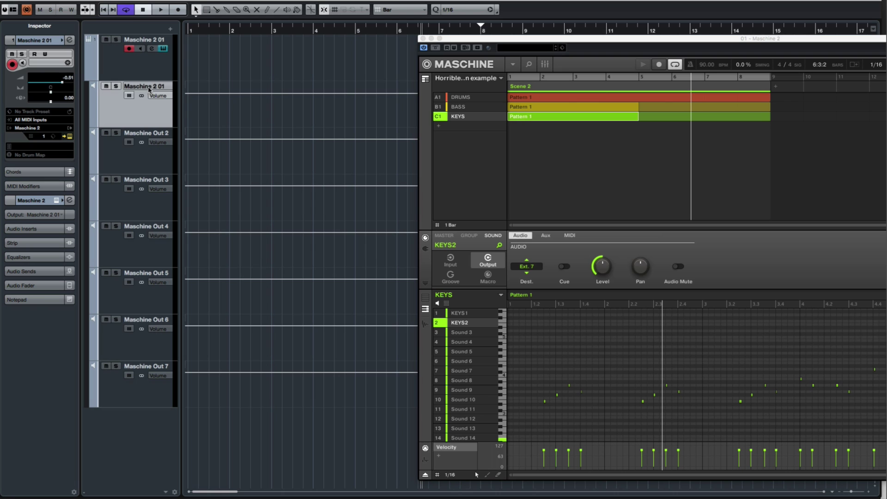
pyautogui.doubleClick(149, 88)
pyautogui.write('KICK')
pyautogui.press('Tab')
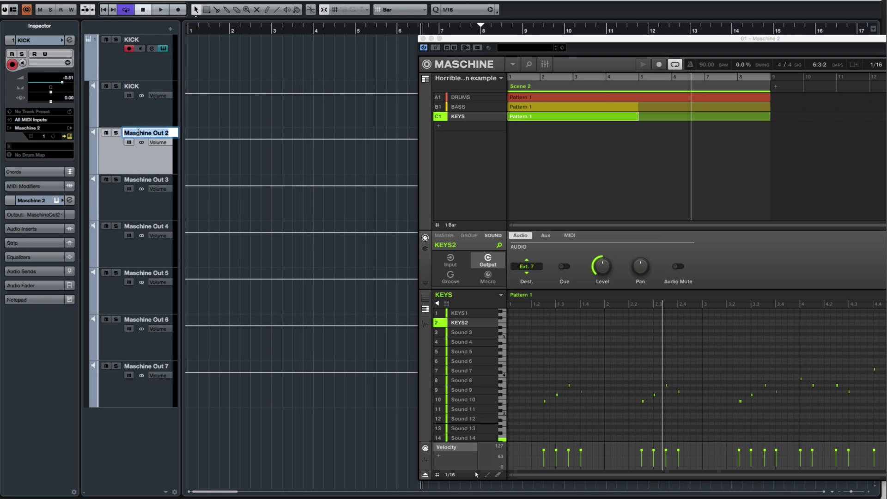
pyautogui.write('SNARE')
pyautogui.press('Tab')
# Identify the third drum sound in Maschine and name the remaining output tracks HAT, TAMB, BASS, KEYS1 and KEYS2 in order.
pyautogui.click(491, 95)
pyautogui.click(436, 332)
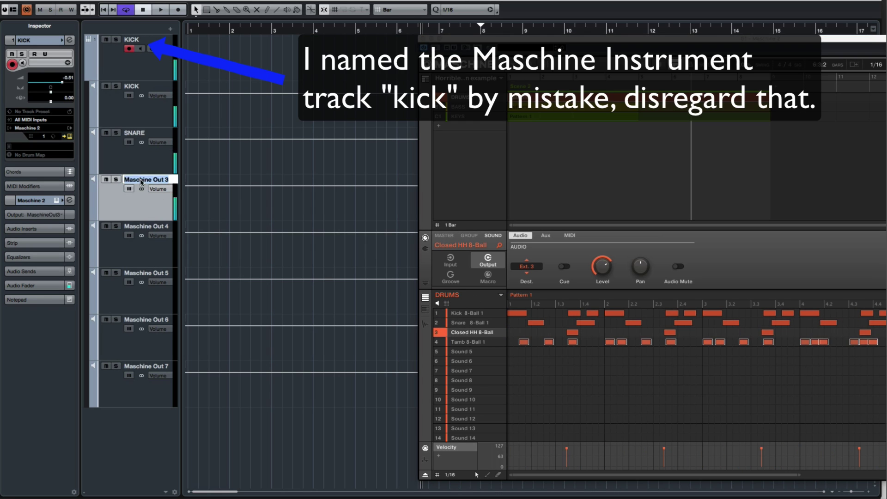
pyautogui.write('HAT')
pyautogui.press('Tab')
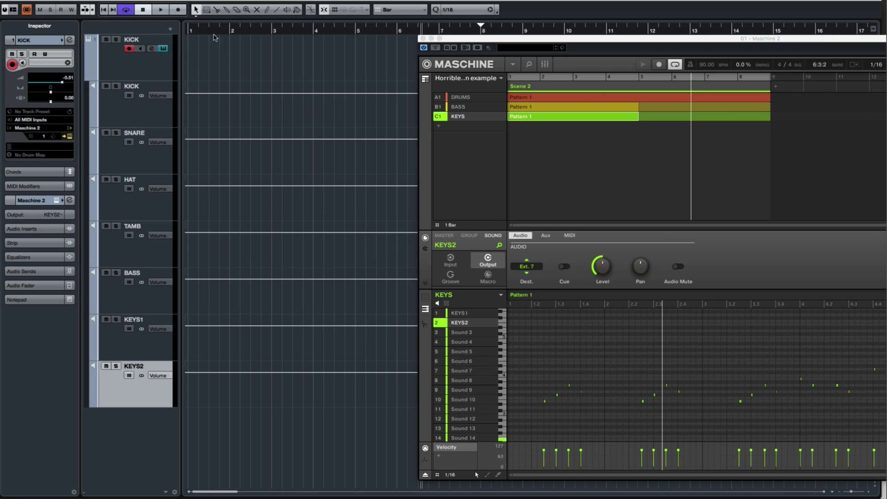
# Open the mixer to view the renamed Maschine output channels.
pyautogui.press('space')
pyautogui.press('F3')
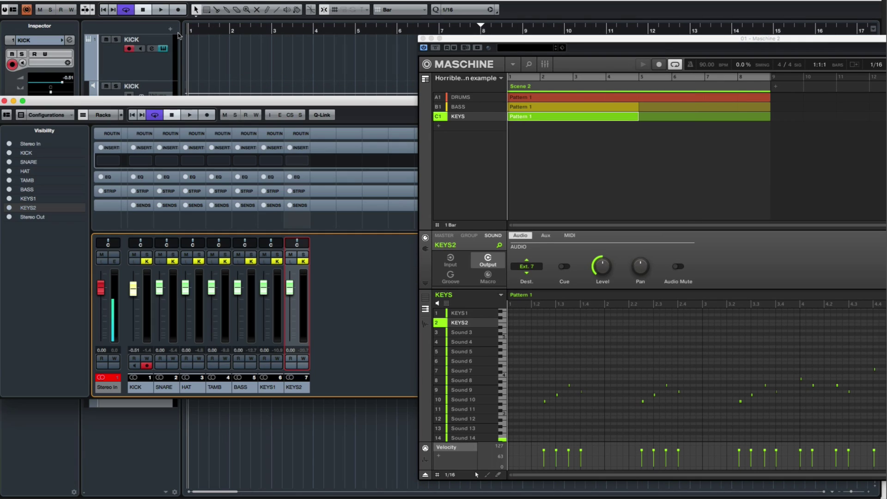
# Play the project to check the signal levels on the renamed Maschine output channels.
pyautogui.press('space')
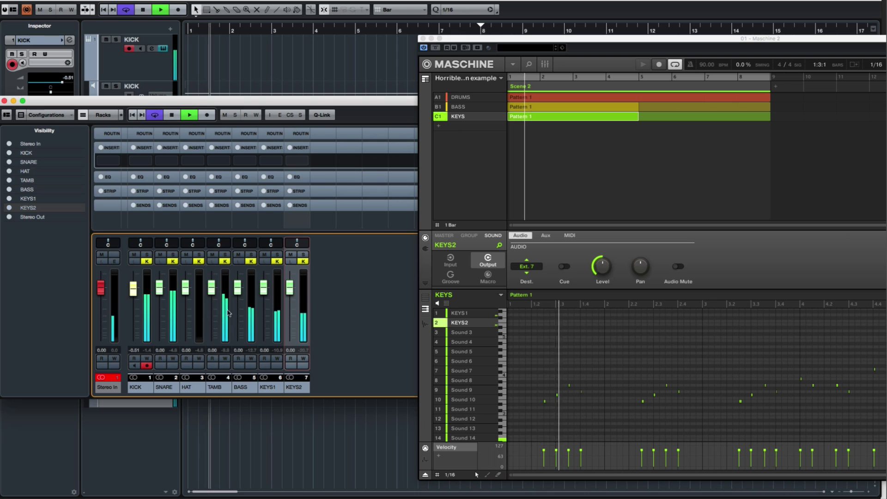
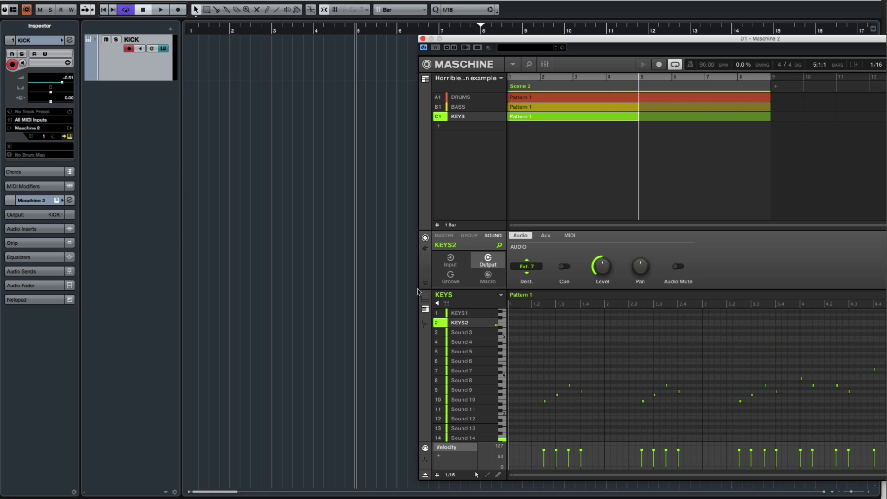
# Add four MIDI tracks to the Cubase project.
pyautogui.rightClick(115, 114)
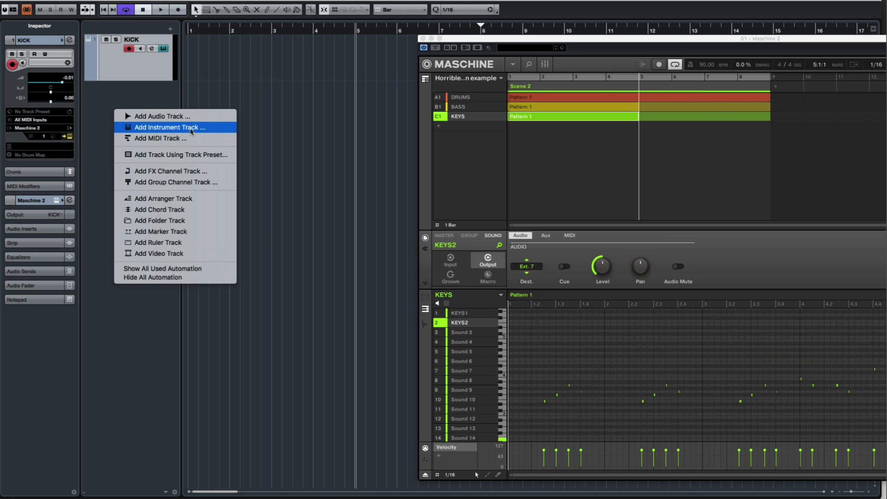
pyautogui.click(178, 138)
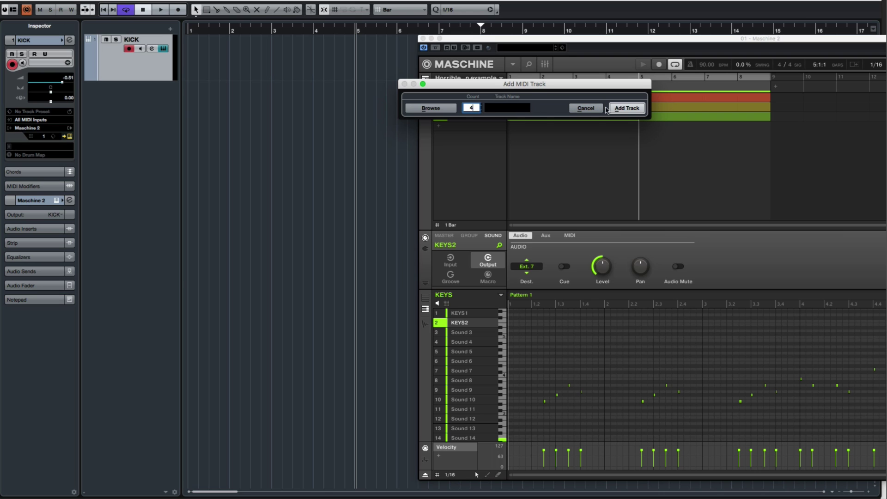
pyautogui.click(627, 108)
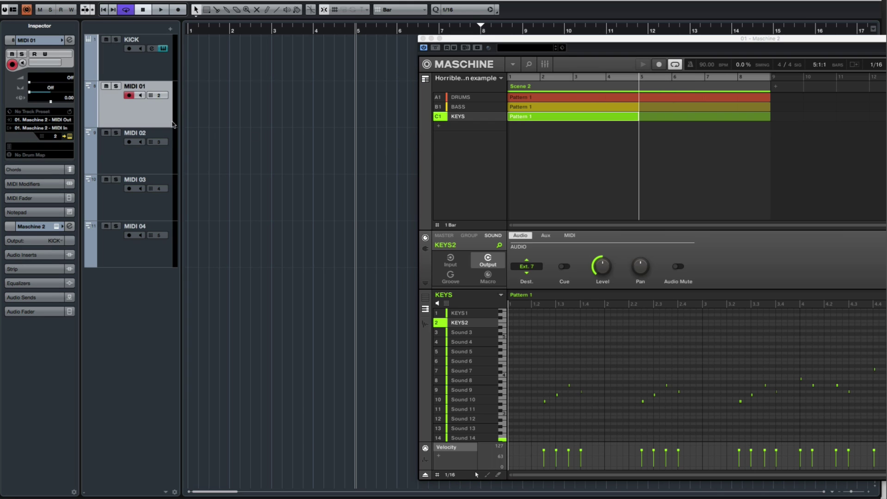
# Rename the four new MIDI tracks DRUMS, BASS, KEYS 1 and KEYS 2 in order.
pyautogui.doubleClick(135, 86)
pyautogui.write('DRUMS')
pyautogui.press('Return')
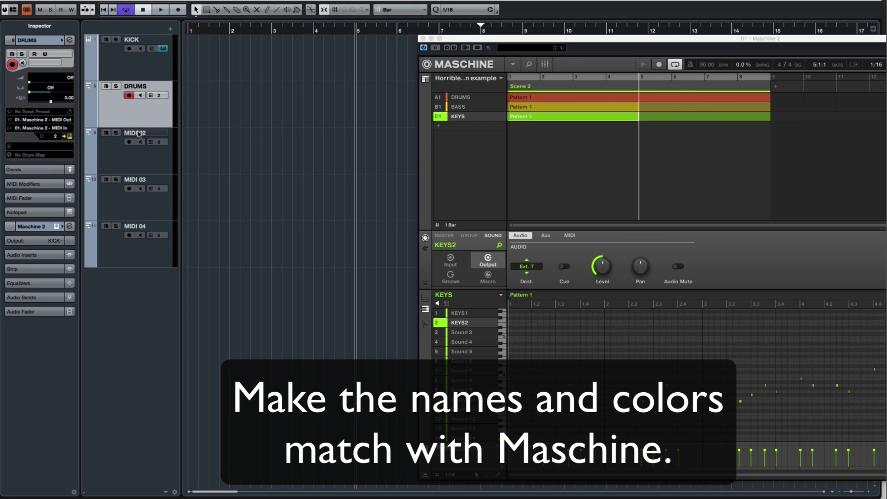
pyautogui.doubleClick(135, 133)
pyautogui.write('BASS')
pyautogui.press('Return')
pyautogui.doubleClick(135, 179)
pyautogui.write('KEYS 1')
pyautogui.press('Return')
pyautogui.doubleClick(136, 226)
pyautogui.write('KEYS 2')
pyautogui.press('Return')
# Color the DRUMS track orange, the BASS track yellow, and the KEYS 1 and KEYS 2 tracks green to match the Maschine groups.
pyautogui.click(111, 113)
pyautogui.click(62, 40)
pyautogui.click(65, 51)
pyautogui.press('Down')
pyautogui.click(61, 40)
pyautogui.click(76, 51)
pyautogui.click(61, 40)
pyautogui.click(74, 51)
pyautogui.press('Down')
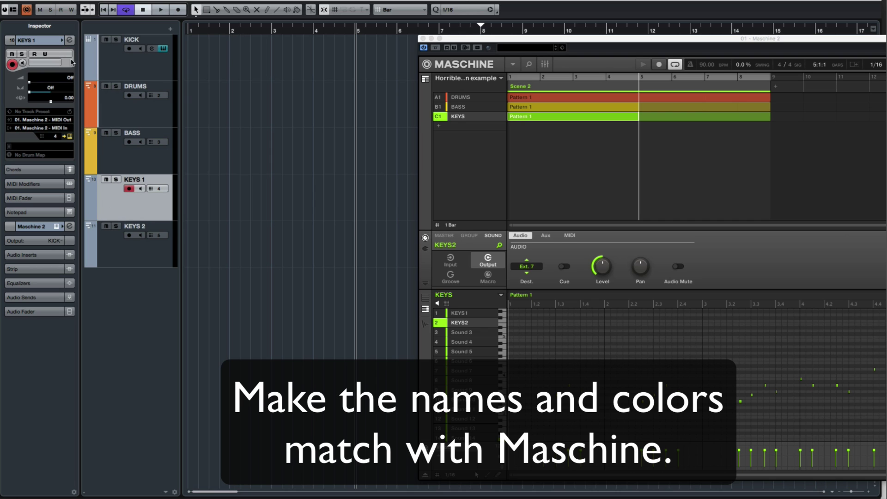
pyautogui.click(62, 40)
pyautogui.click(88, 50)
pyautogui.press('Down')
pyautogui.click(61, 40)
pyautogui.click(88, 51)
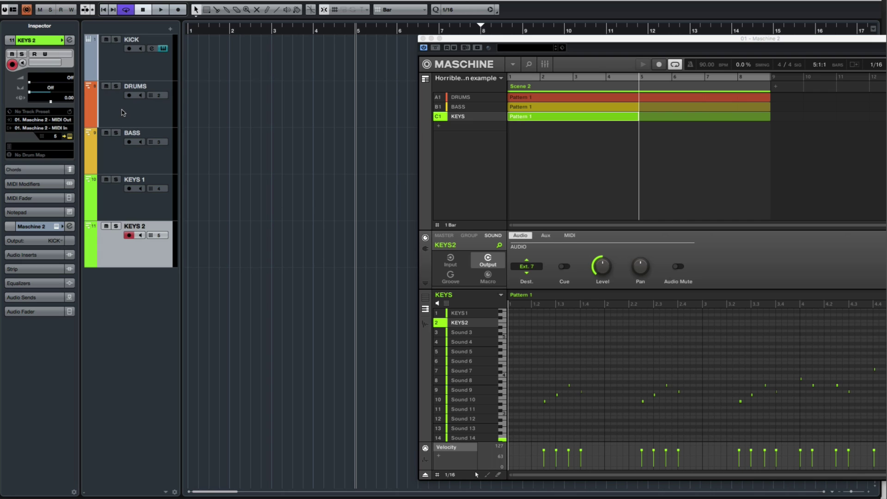
# Route the DRUMS track's input from 01. Maschine 2 - MIDI Out and output to 01. Maschine 2 - MIDI In, on MIDI channel 1.
pyautogui.click(120, 111)
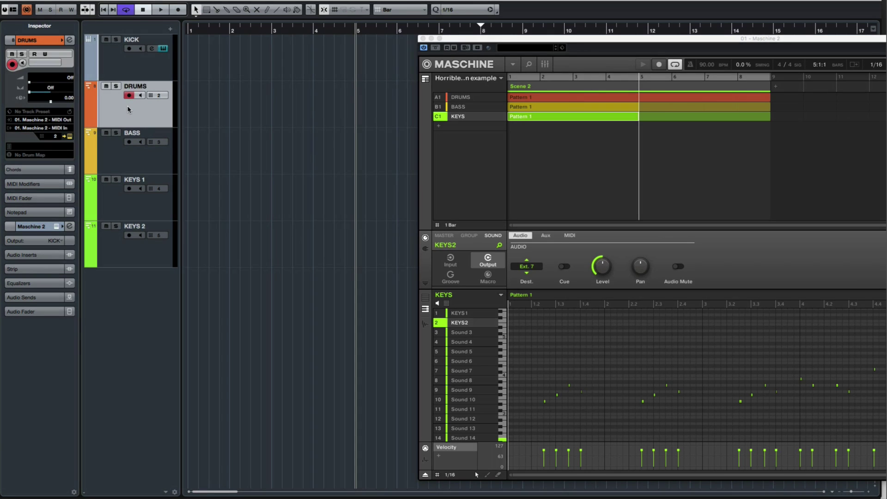
pyautogui.click(56, 121)
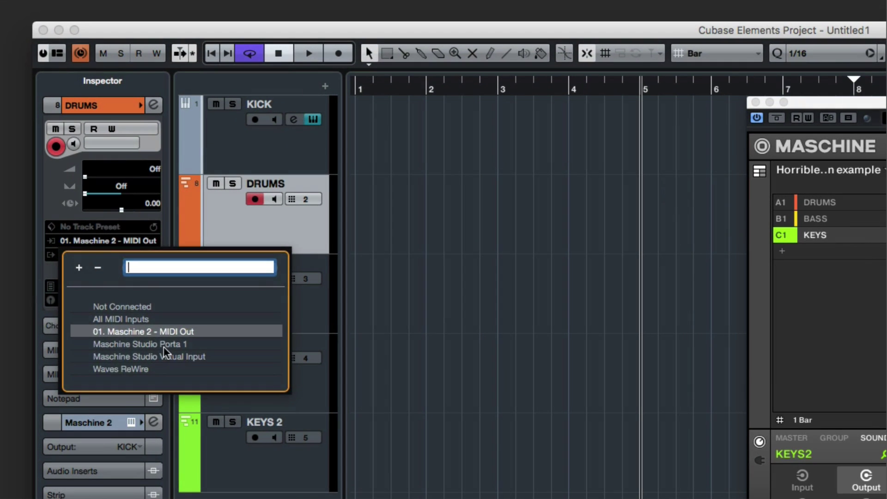
pyautogui.click(181, 186)
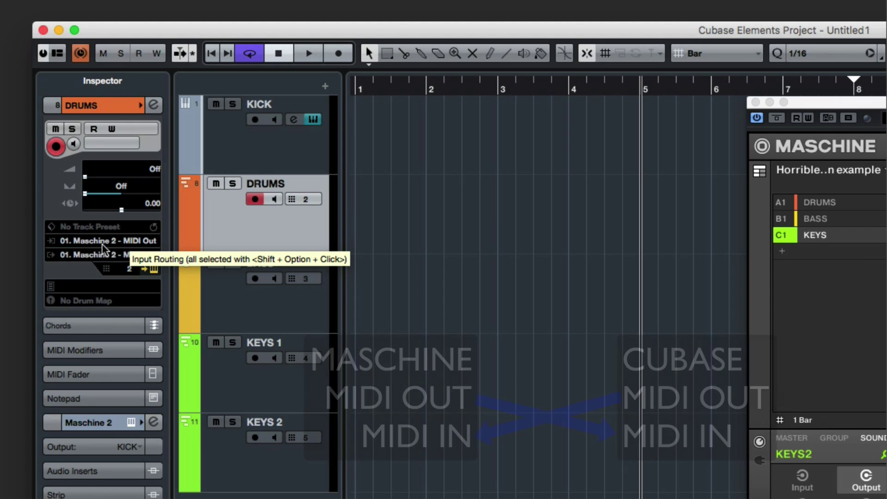
pyautogui.click(124, 242)
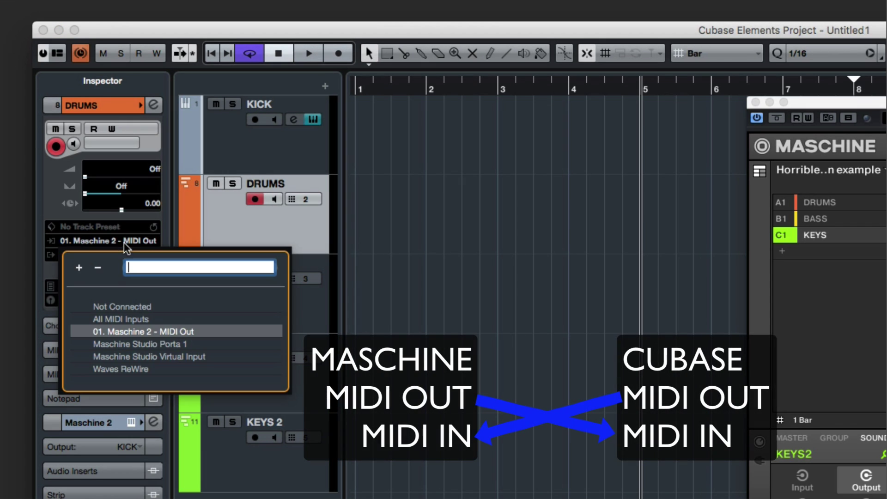
pyautogui.click(187, 334)
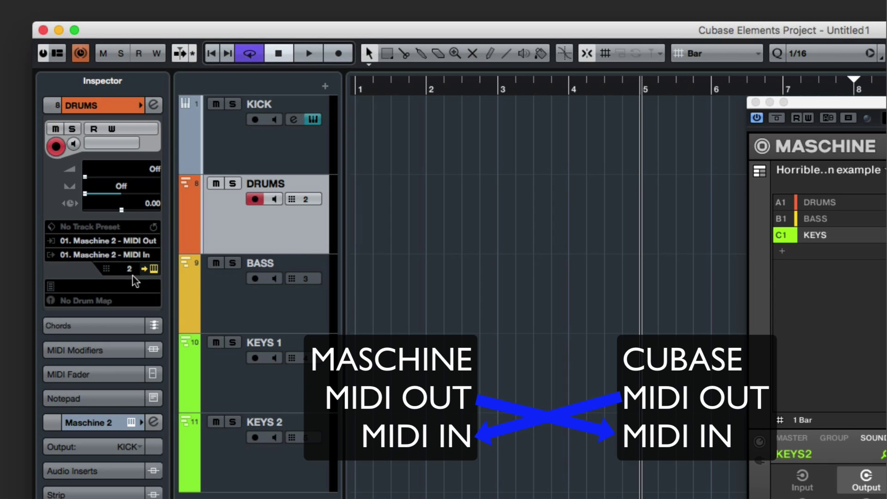
pyautogui.click(80, 256)
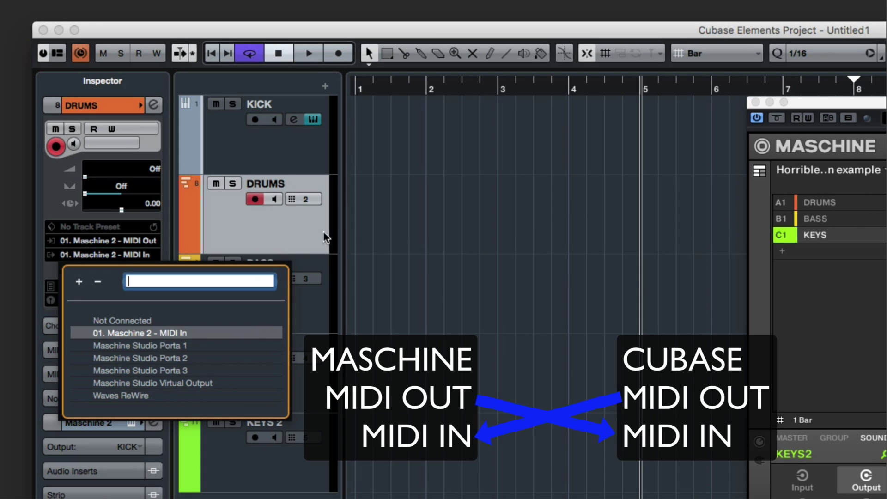
pyautogui.click(290, 230)
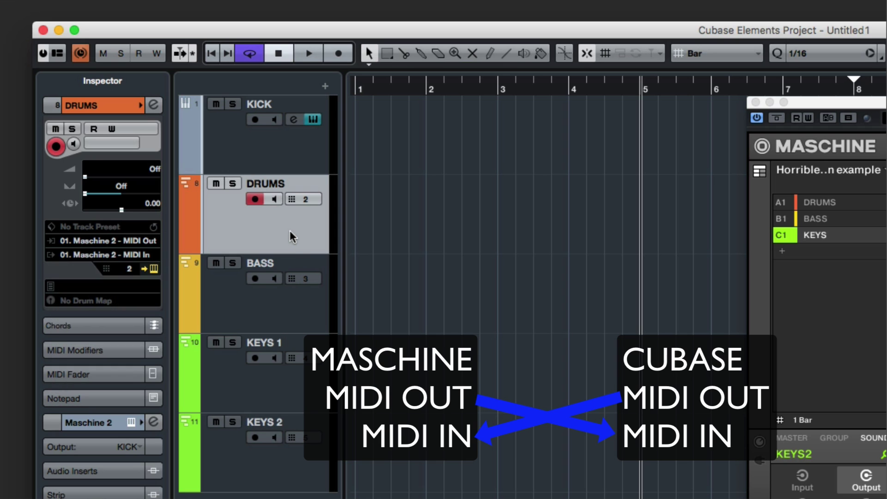
pyautogui.click(129, 269)
pyautogui.click(148, 256)
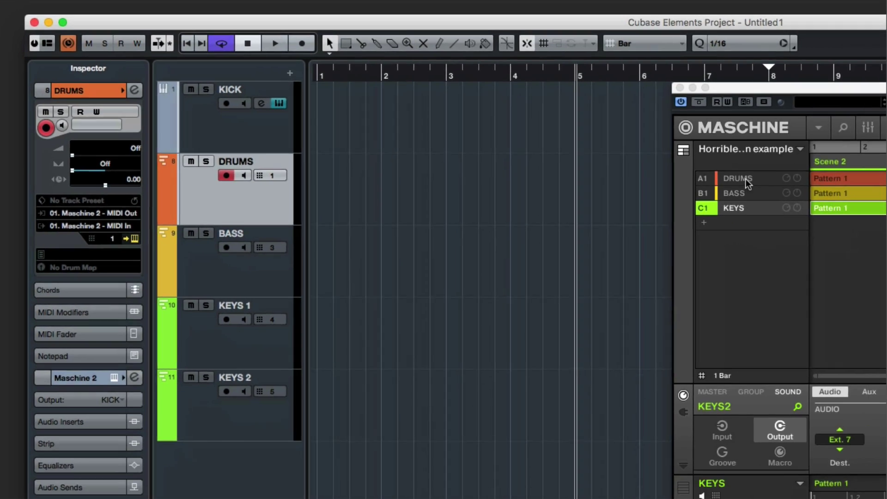
# Check the group-level MIDI input channels of the DRUMS and BASS groups in Maschine.
pyautogui.click(738, 178)
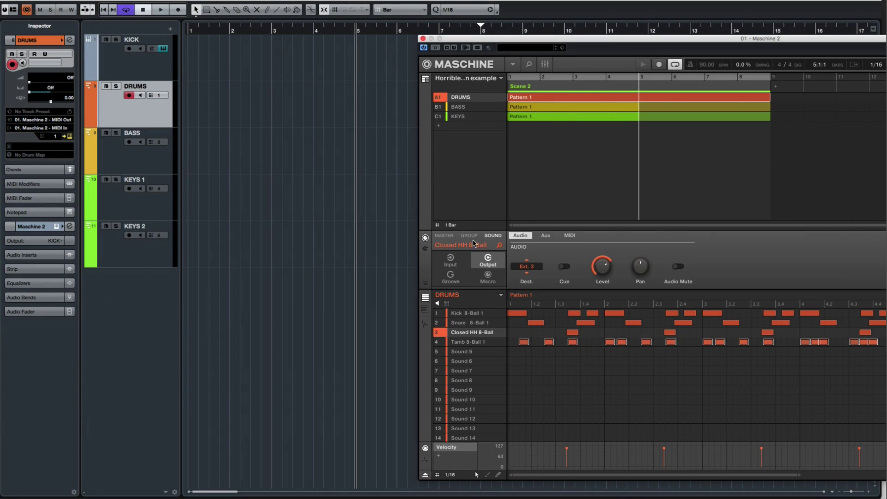
pyautogui.click(469, 236)
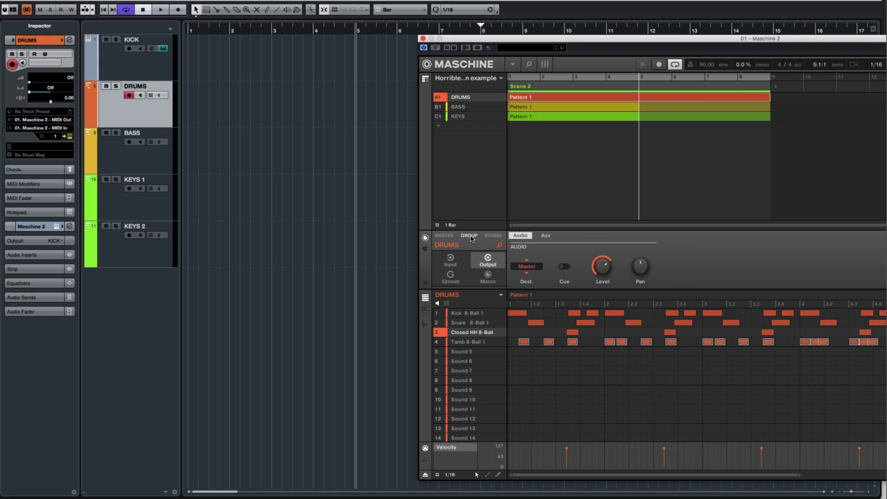
pyautogui.click(466, 266)
pyautogui.click(461, 111)
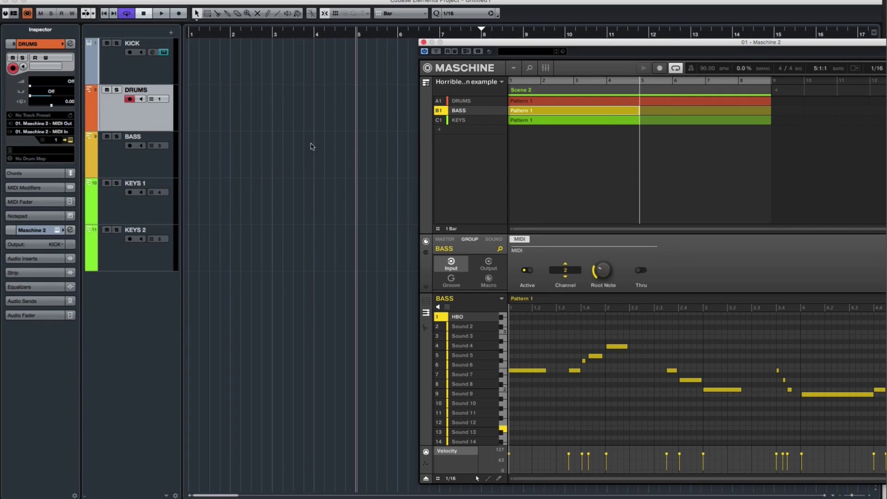
# Set the BASS track to MIDI channel 2, with input 01. Maschine 2 - MIDI Out and output 01. Maschine 2 - MIDI In.
pyautogui.click(131, 160)
pyautogui.click(56, 140)
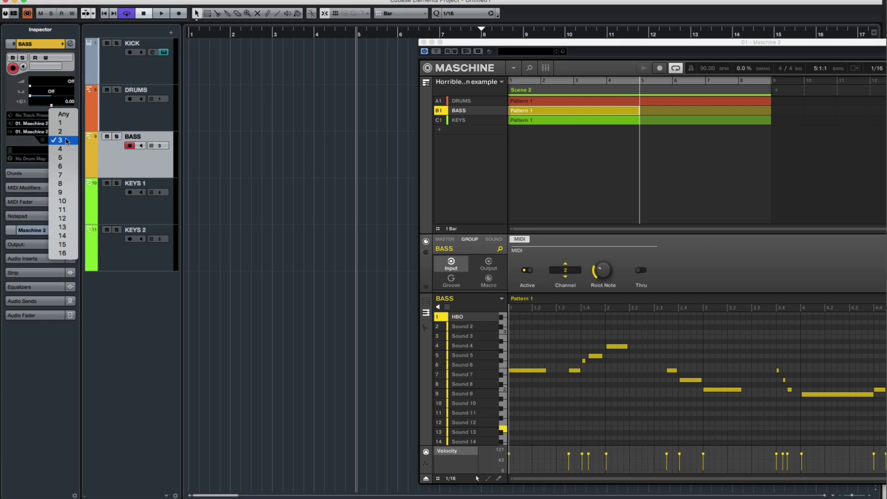
pyautogui.click(62, 131)
pyautogui.click(51, 131)
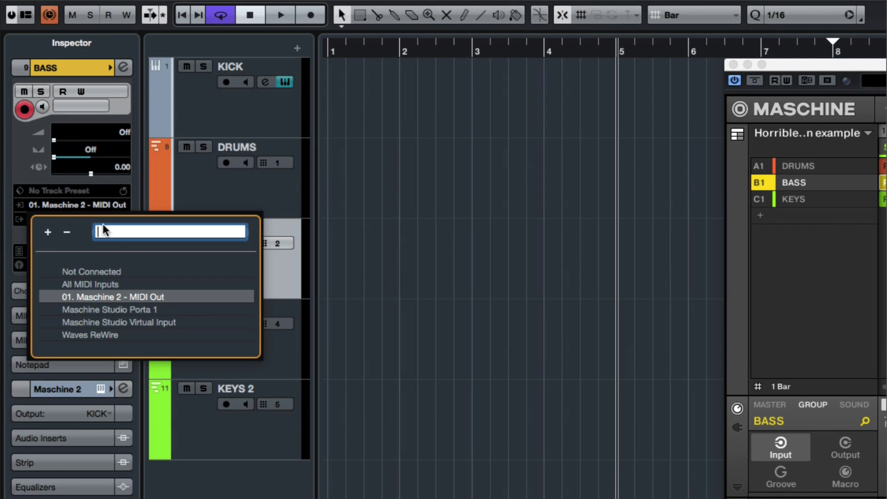
pyautogui.click(159, 298)
pyautogui.click(111, 217)
pyautogui.click(159, 295)
pyautogui.click(110, 221)
pyautogui.click(185, 298)
# Set the KEYS 1 track to MIDI channel 3 and the KEYS 2 track to MIDI channel 4.
pyautogui.click(206, 351)
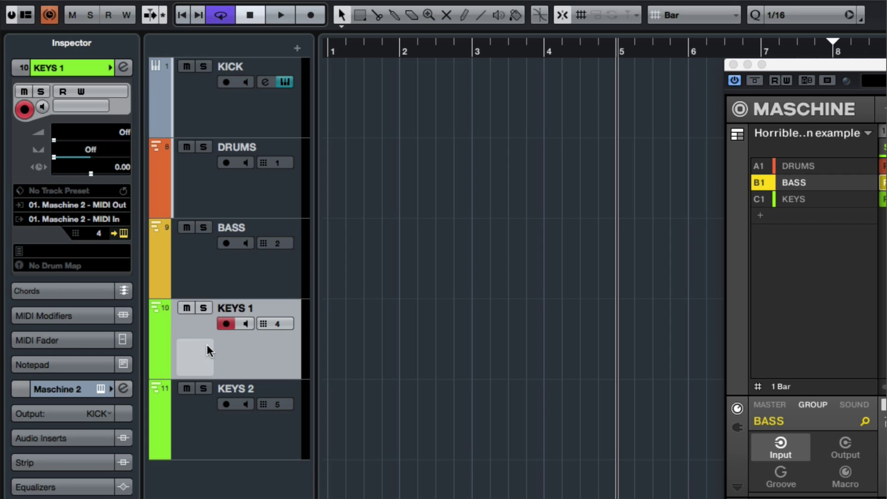
pyautogui.click(200, 282)
pyautogui.press('Down')
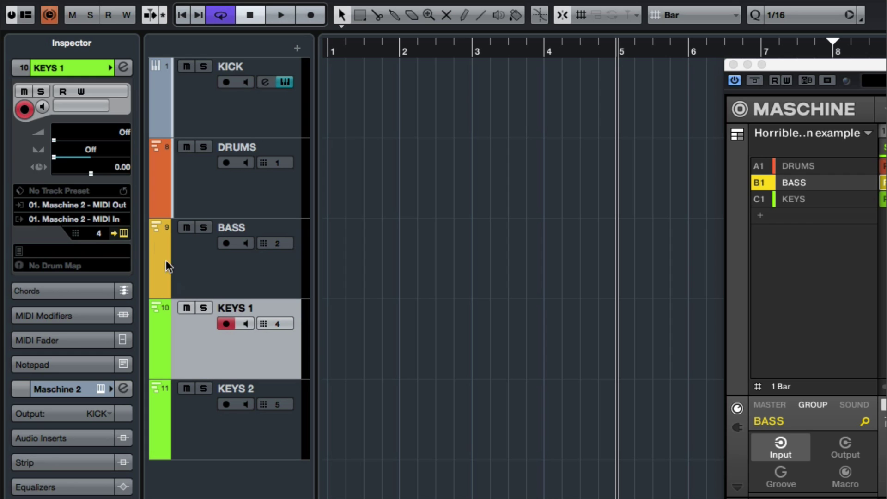
pyautogui.click(98, 234)
pyautogui.click(113, 221)
pyautogui.click(200, 425)
pyautogui.click(102, 234)
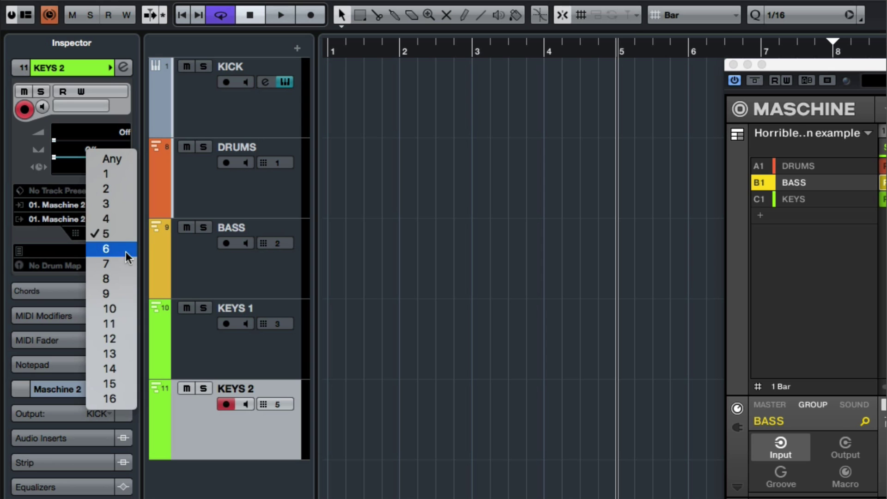
pyautogui.click(114, 219)
# Compare the MIDI output channels of Maschine's KEYS1 and KEYS2 sounds with the channels of the matching Cubase tracks.
pyautogui.click(797, 201)
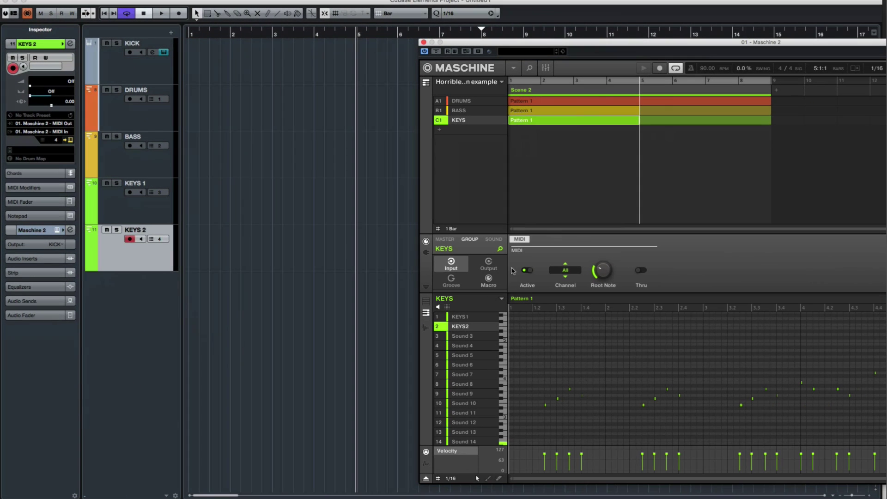
pyautogui.click(493, 239)
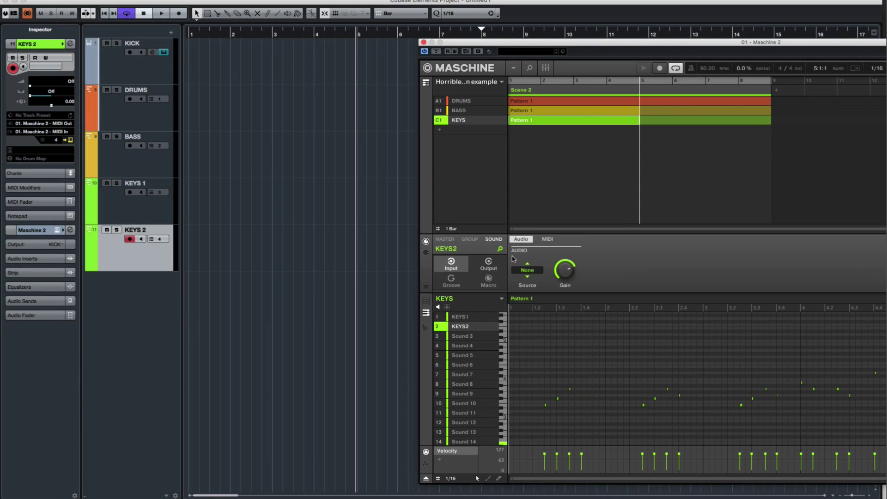
pyautogui.click(489, 264)
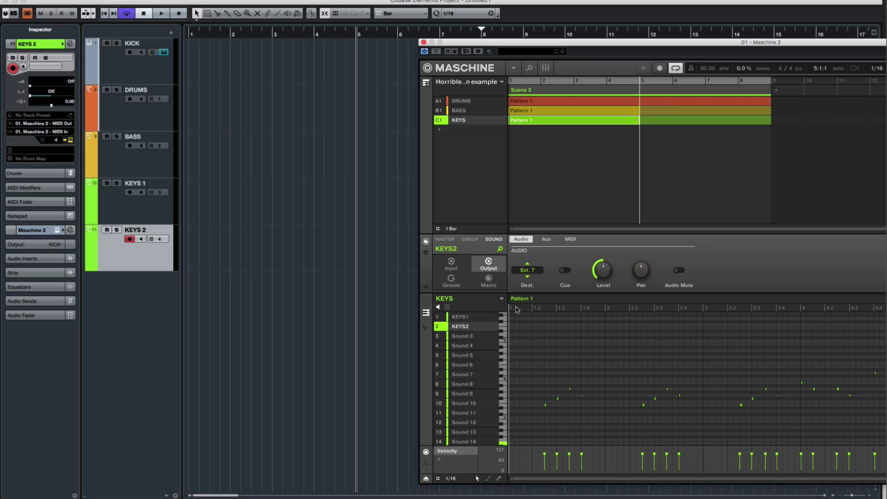
pyautogui.click(476, 317)
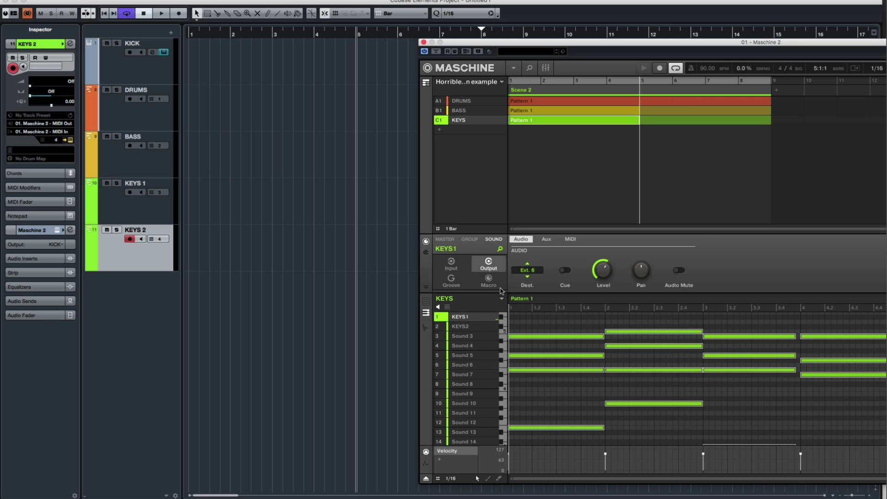
pyautogui.click(569, 239)
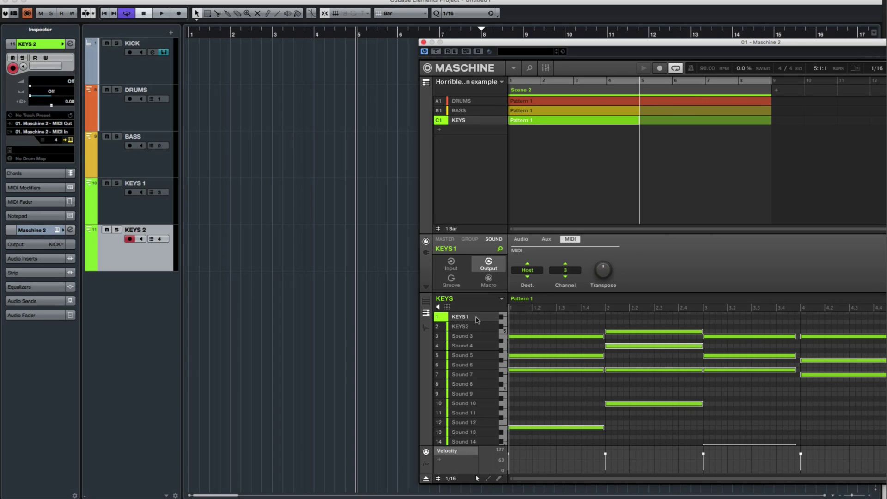
pyautogui.click(144, 213)
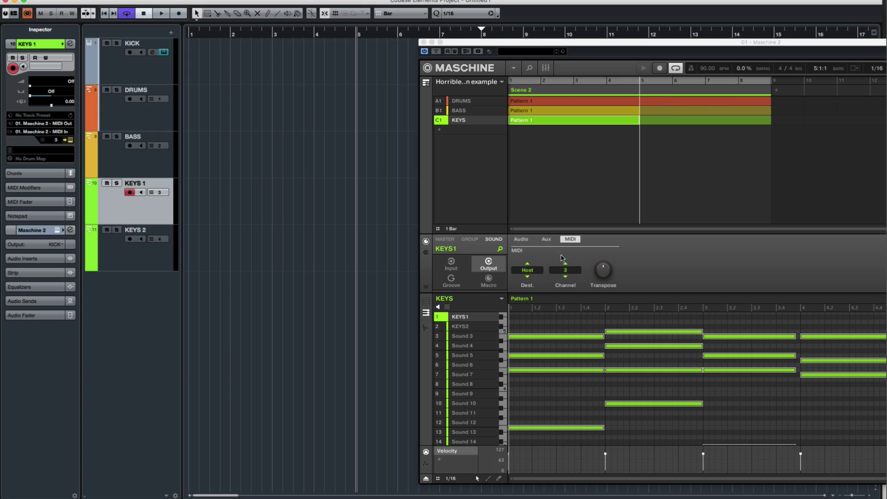
pyautogui.click(125, 260)
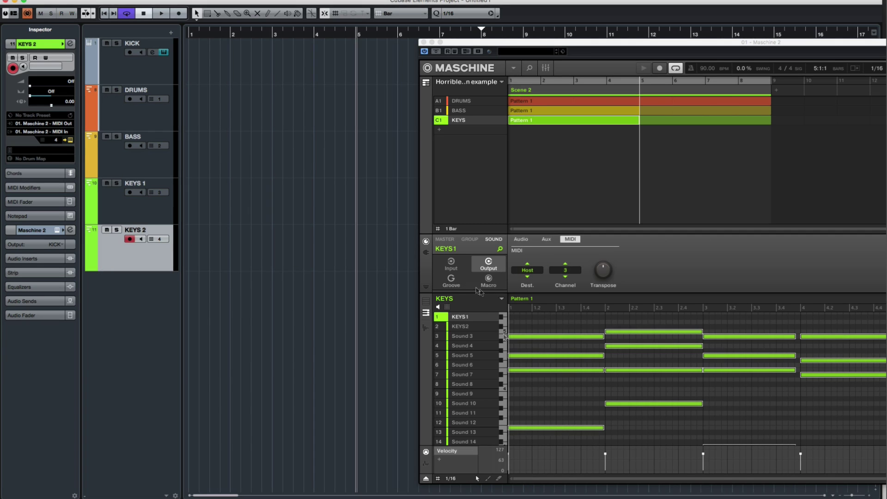
pyautogui.click(472, 329)
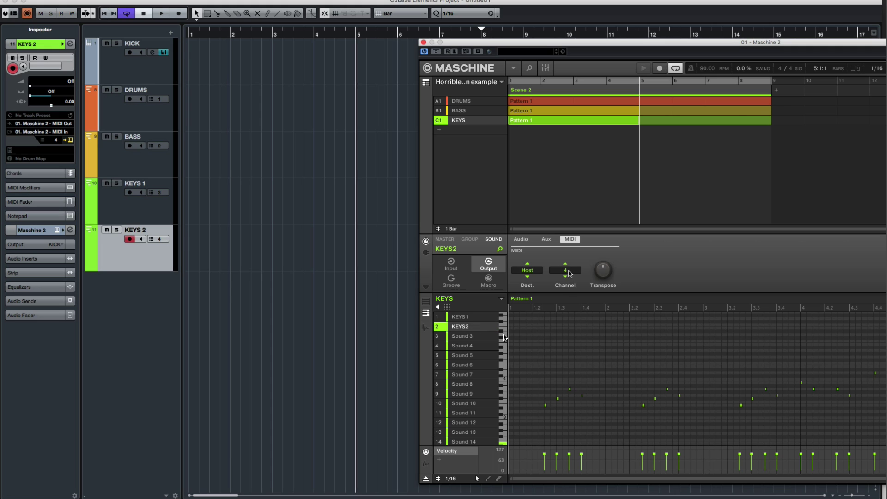
# Select Maschine's DRUMS group, move the plug-in window nearer the track list, and set its view size to Medium.
pyautogui.click(467, 101)
pyautogui.moveTo(522, 42); pyautogui.dragTo(302, 35)
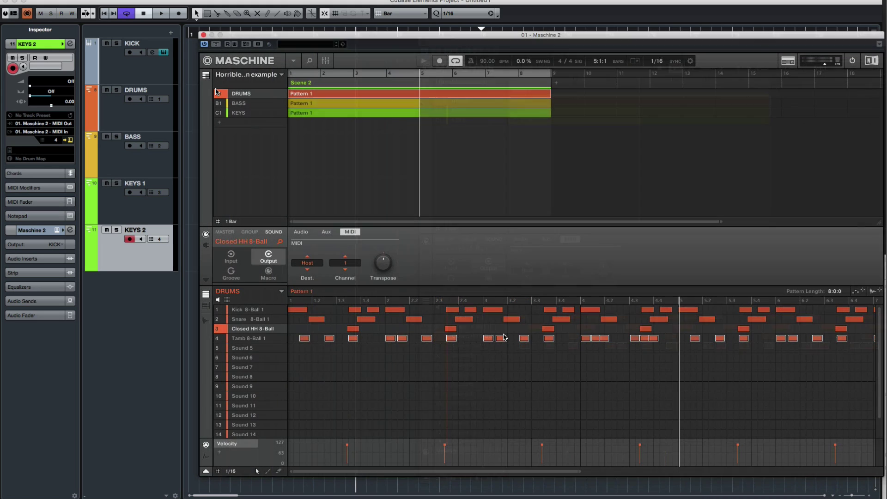
pyautogui.click(294, 61)
pyautogui.moveTo(315, 85)
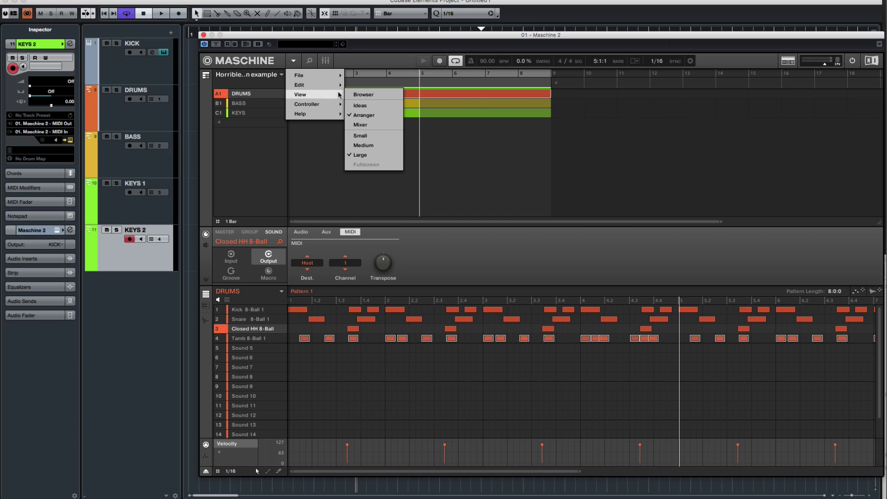
pyautogui.click(363, 145)
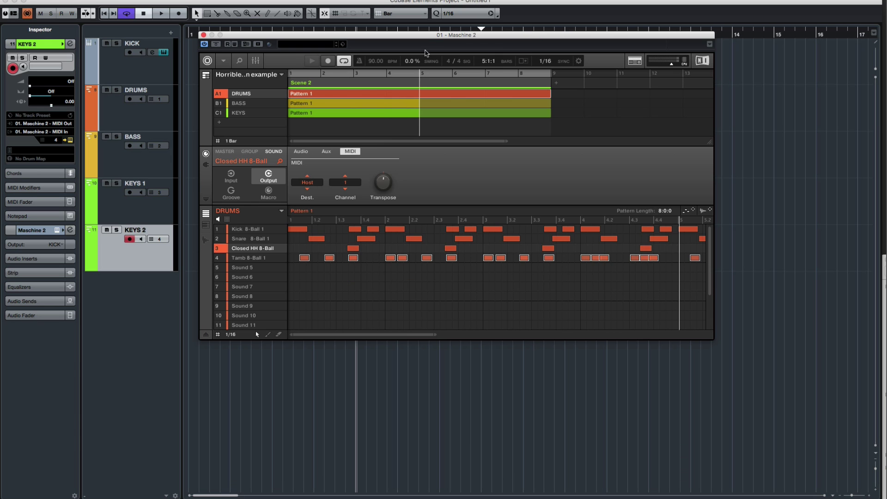
# Move the Maschine window clear of the tracks and transfer its DRUMS pattern as MIDI to the DRUMS track at bar 1.
pyautogui.moveTo(430, 38); pyautogui.dragTo(556, 121)
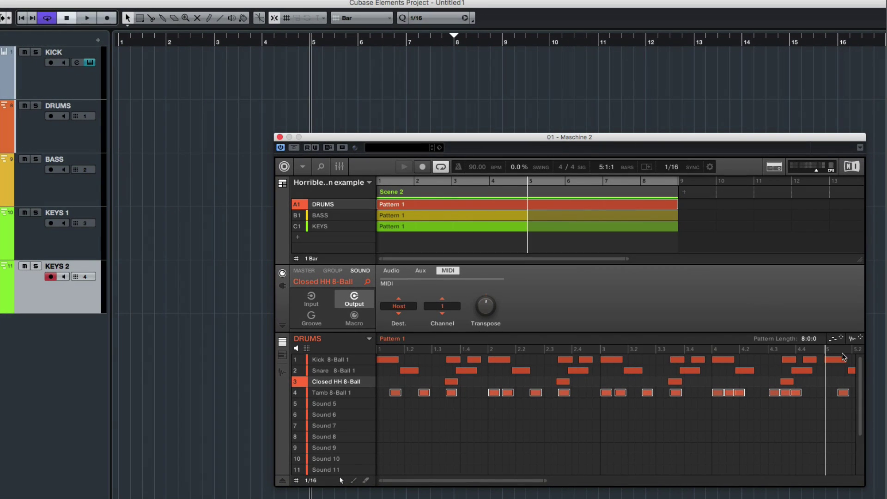
pyautogui.moveTo(839, 342); pyautogui.dragTo(130, 133)
pyautogui.click(184, 133)
pyautogui.click(150, 205)
# Delete the surplus unnamed MIDI tracks below KEYS 2.
pyautogui.click(53, 354)
pyautogui.scroll(-5, 64, 369)
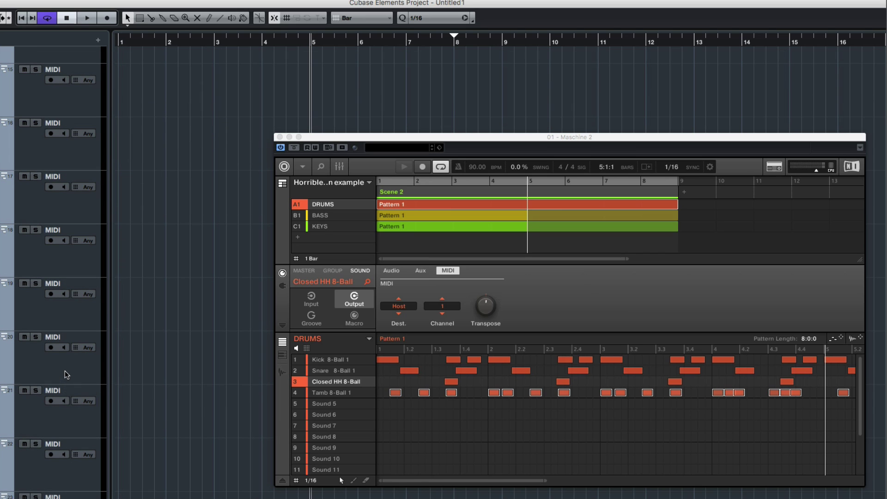
pyautogui.hotkey('ctrl', 'a')
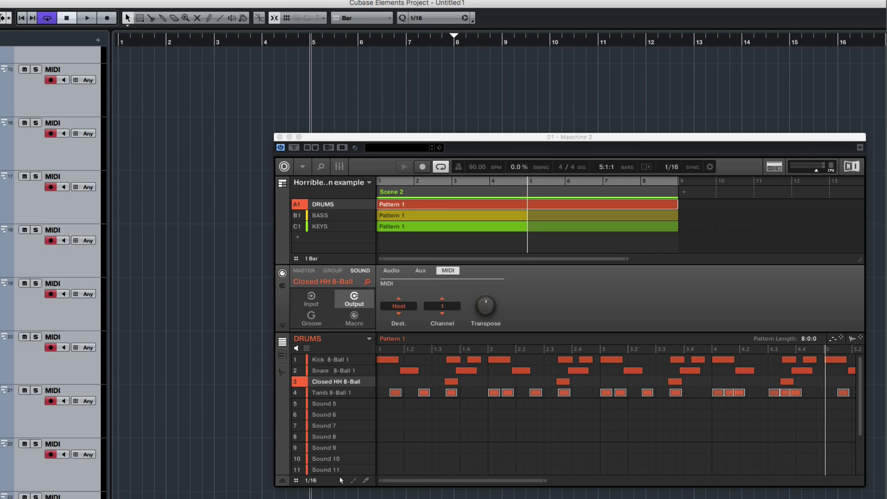
pyautogui.press('Delete')
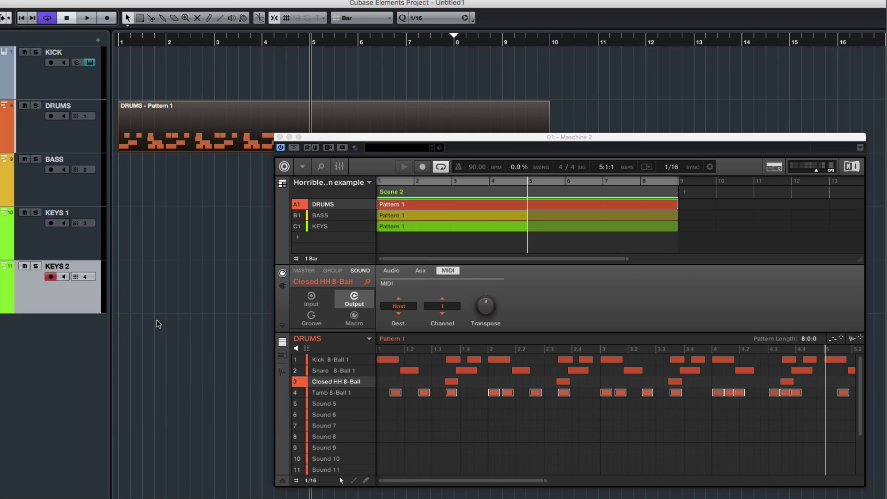
# Transfer Maschine's BASS, KEYS1 and KEYS2 patterns as MIDI to their matching tracks at bar 1.
pyautogui.click(332, 216)
pyautogui.moveTo(838, 342); pyautogui.dragTo(188, 184)
pyautogui.click(330, 227)
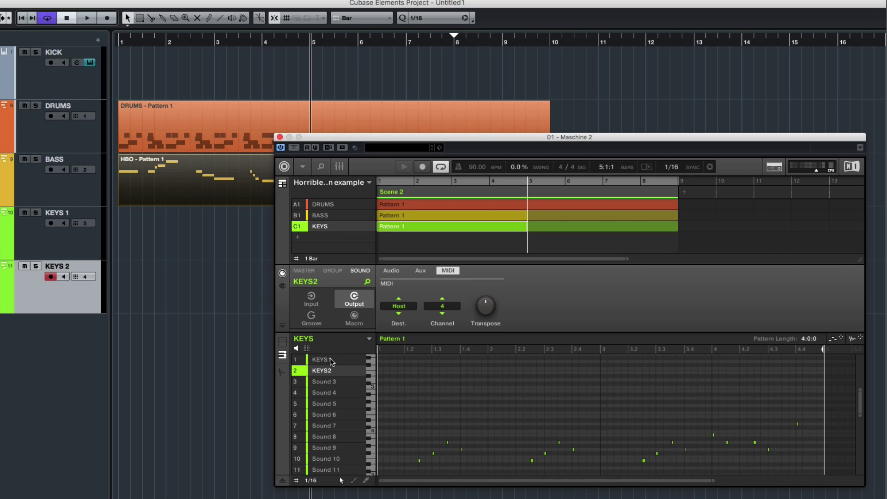
pyautogui.moveTo(836, 342); pyautogui.dragTo(197, 261)
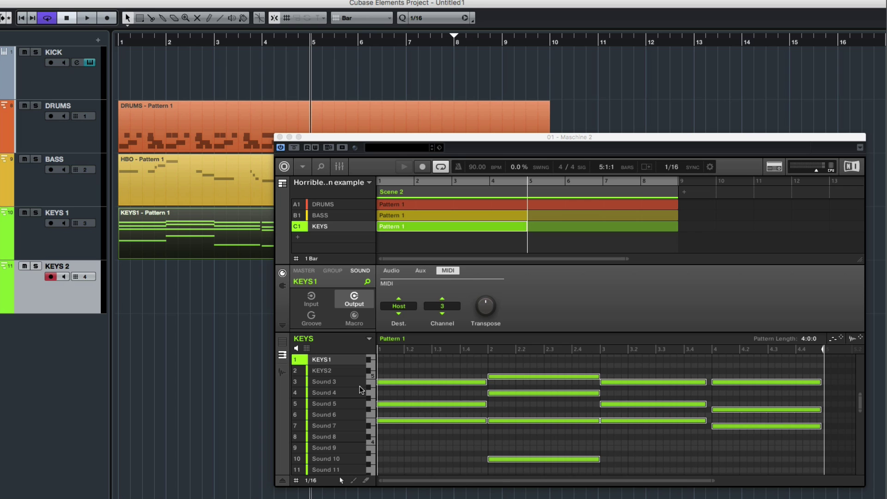
pyautogui.click(323, 370)
pyautogui.moveTo(831, 344); pyautogui.dragTo(178, 294)
# Copy the BASS, KEYS 1 and KEYS 2 parts to bar 5 and shorten the DRUMS part to end at bar 9.
pyautogui.moveTo(462, 137); pyautogui.dragTo(459, 373)
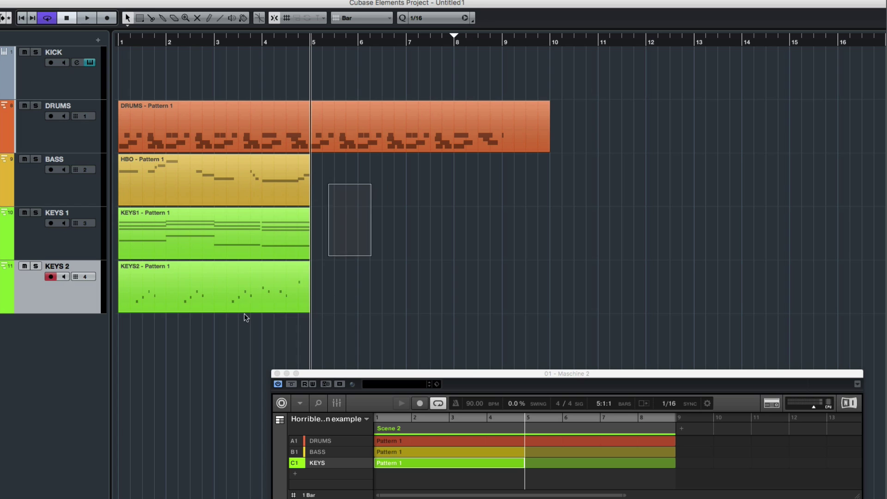
pyautogui.moveTo(161, 189); pyautogui.dragTo(347, 195)
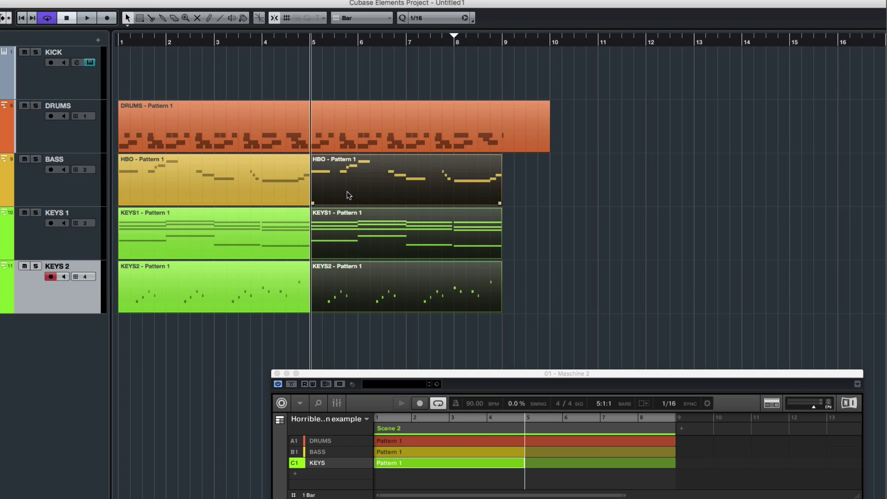
pyautogui.click(539, 146)
pyautogui.moveTo(548, 150); pyautogui.dragTo(502, 151)
# Set the project's cycle range from bar 1 to bar 9 and move Maschine's own loop to its empty bar 9.
pyautogui.moveTo(129, 40); pyautogui.dragTo(497, 110)
pyautogui.moveTo(511, 370); pyautogui.dragTo(433, 121)
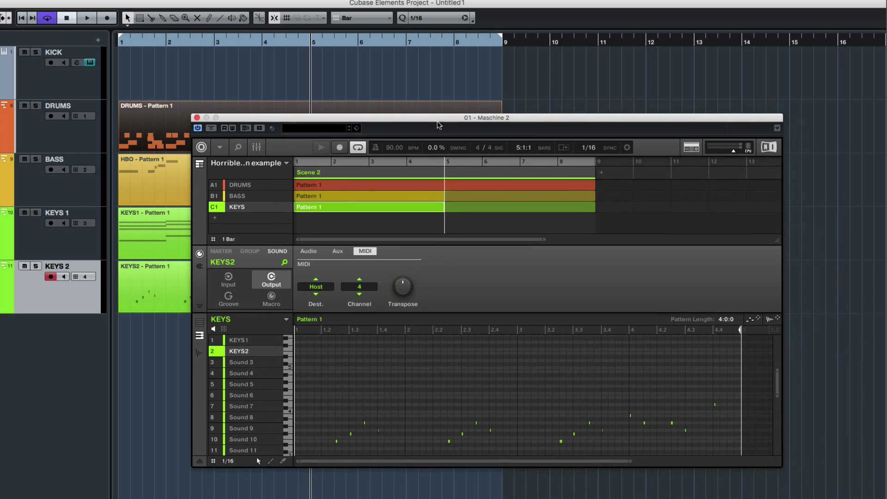
pyautogui.click(601, 173)
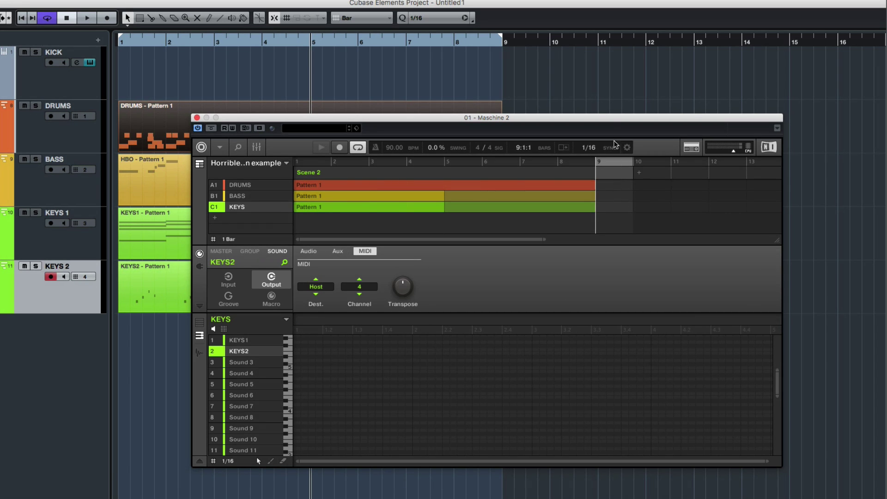
pyautogui.moveTo(612, 122); pyautogui.dragTo(728, 219)
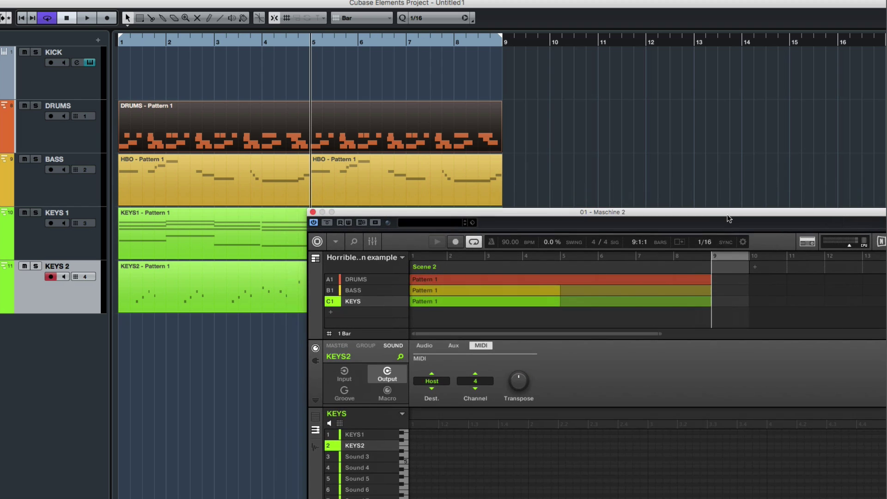
# Play back the cycled arrangement and close the Maschine window.
pyautogui.click(87, 17)
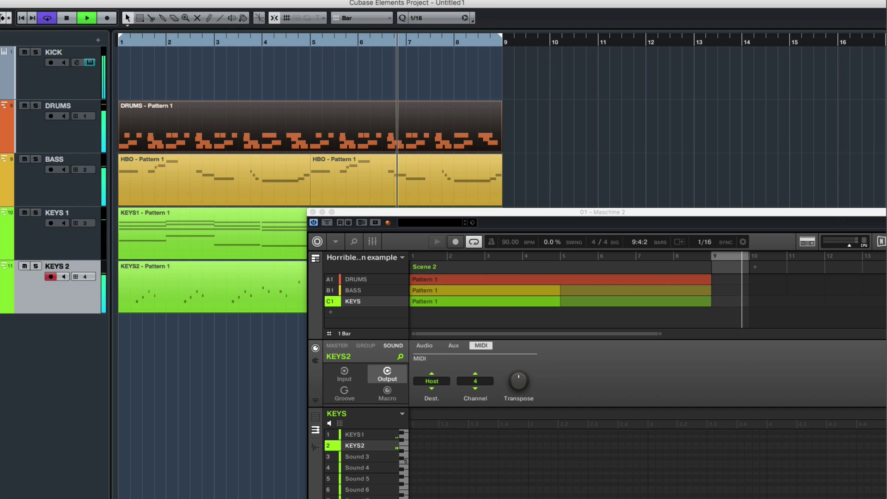
pyautogui.press('g')
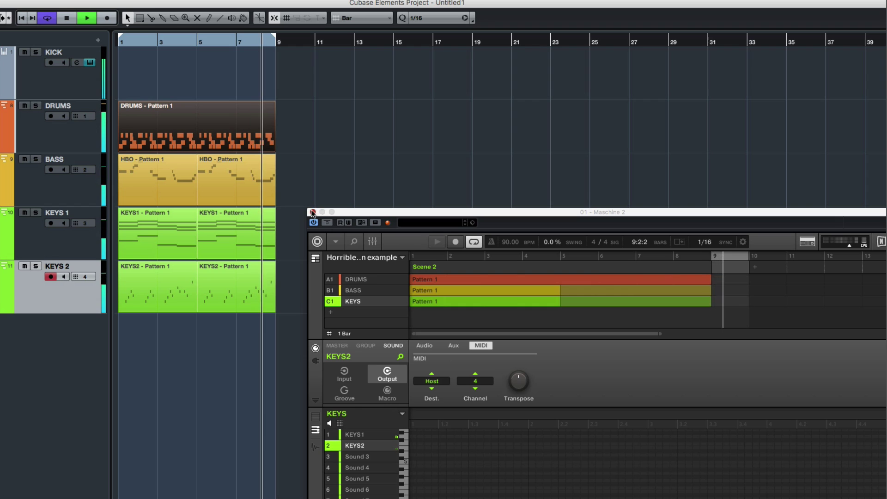
pyautogui.click(322, 139)
# Stop playback and copy all four tracks' parts repeatedly from bar 13 up to bar 45.
pyautogui.moveTo(322, 138); pyautogui.dragTo(163, 320)
pyautogui.press('space')
pyautogui.moveTo(137, 127); pyautogui.dragTo(374, 150)
pyautogui.moveTo(391, 143); pyautogui.dragTo(699, 148)
pyautogui.moveTo(699, 148); pyautogui.dragTo(851, 144)
# Delete the DRUMS and BASS copies between bars 13 and 21 and the KEYS 2 copy at bar 13.
pyautogui.click(483, 84)
pyautogui.click(406, 118)
pyautogui.press('Delete')
pyautogui.moveTo(323, 128); pyautogui.dragTo(477, 171)
pyautogui.press('Delete')
pyautogui.click(404, 283)
pyautogui.press('Delete')
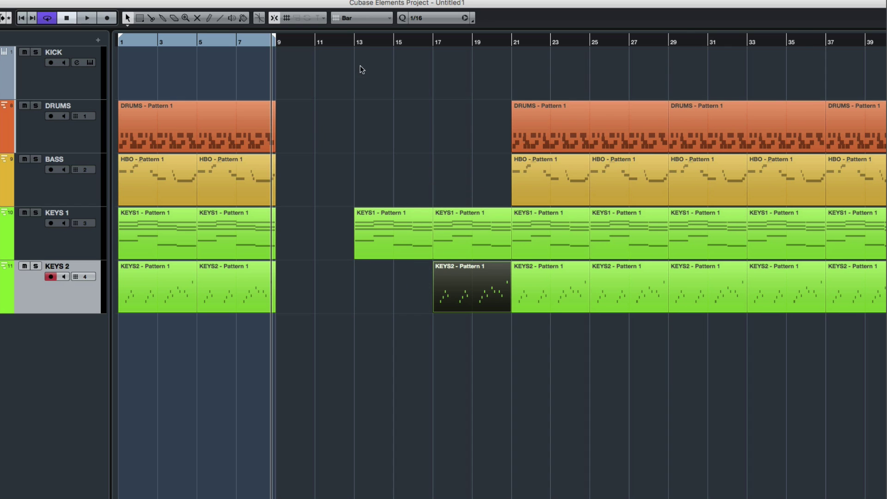
# Play back the staggered arrangement from bar 13.
pyautogui.click(376, 42)
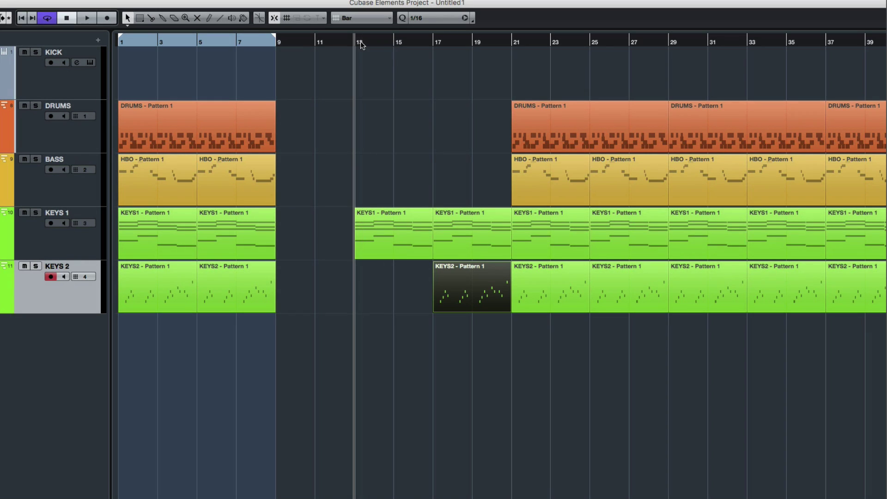
pyautogui.press('space')
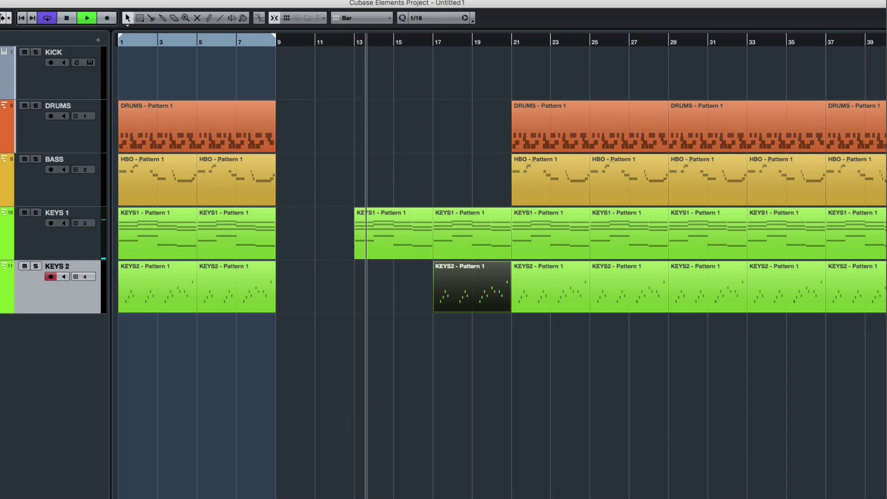
pyautogui.press('g')
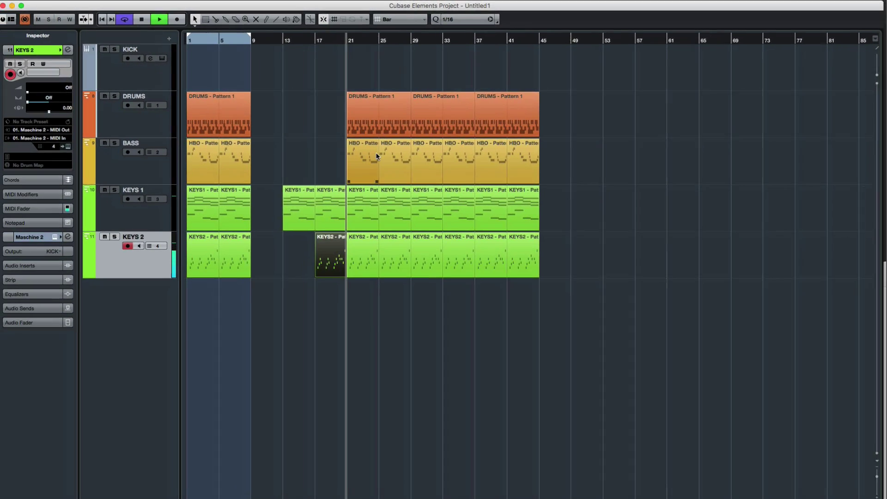
# Delete the bar 23 notes from the DRUMS part starting at bar 21, and inspect the BASS part's notes at bar 29.
pyautogui.doubleClick(361, 129)
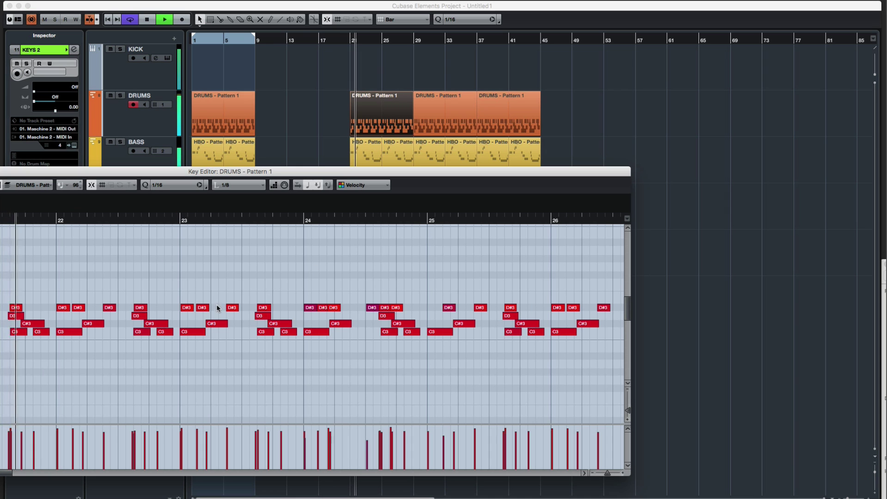
pyautogui.moveTo(185, 290); pyautogui.dragTo(253, 358)
pyautogui.press('Delete')
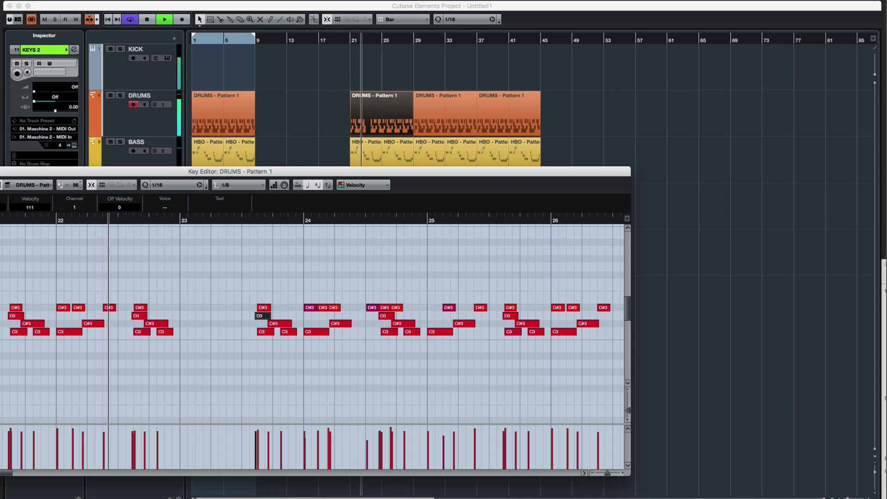
pyautogui.press('Return')
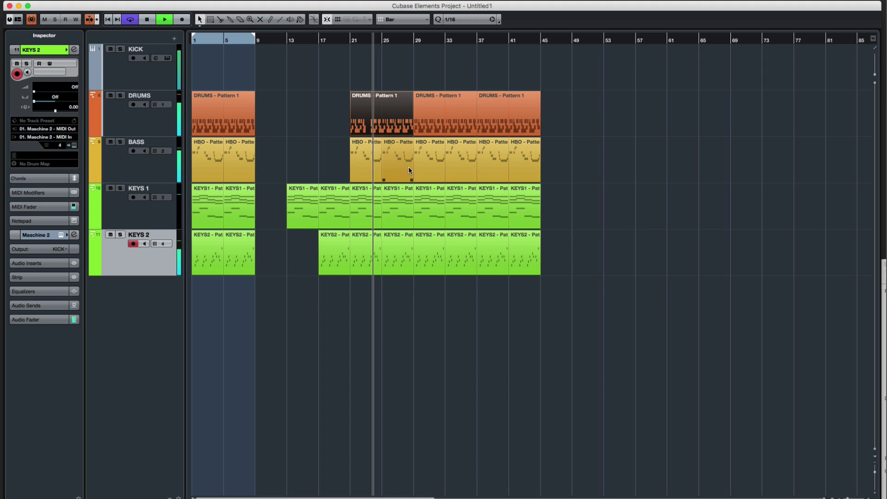
pyautogui.doubleClick(439, 164)
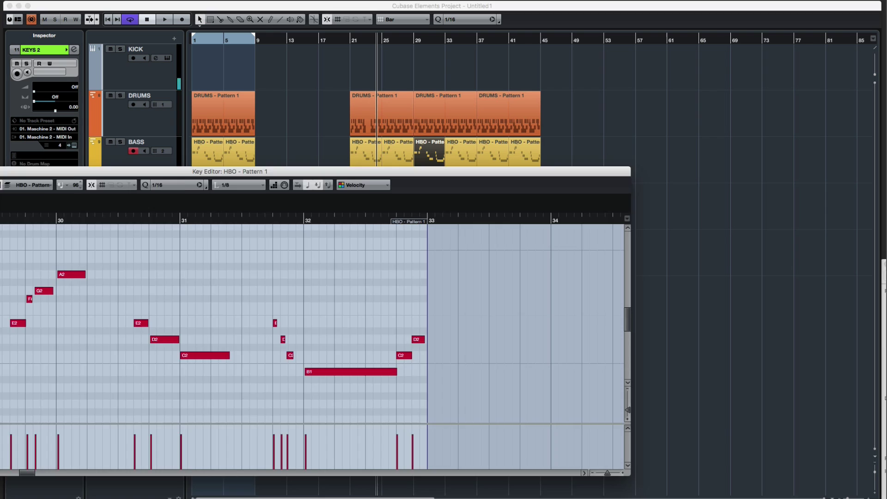
pyautogui.press('Escape')
# Delete all the copied parts from bar 13 onward, keeping only the original parts in bars 1 to 8.
pyautogui.moveTo(280, 94); pyautogui.dragTo(576, 331)
pyautogui.press('Delete')
pyautogui.moveTo(848, 497); pyautogui.dragTo(853, 497)
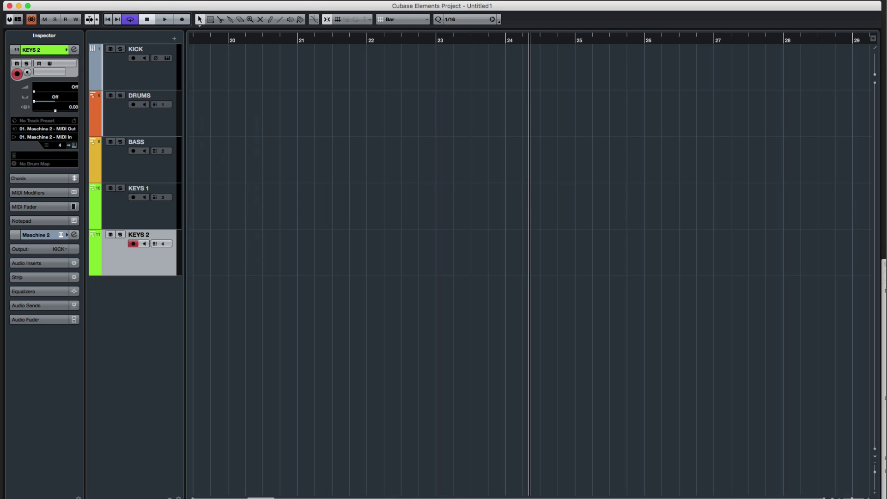
pyautogui.moveTo(261, 497); pyautogui.dragTo(230, 497)
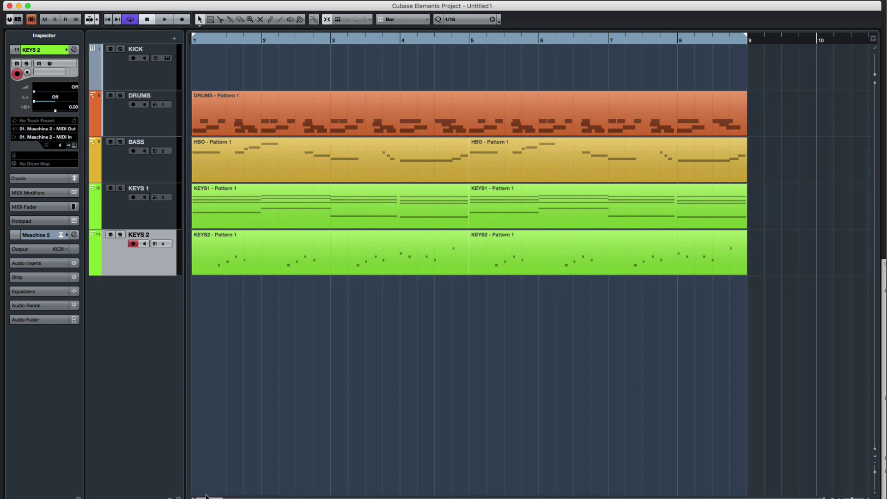
pyautogui.moveTo(842, 497); pyautogui.dragTo(818, 484)
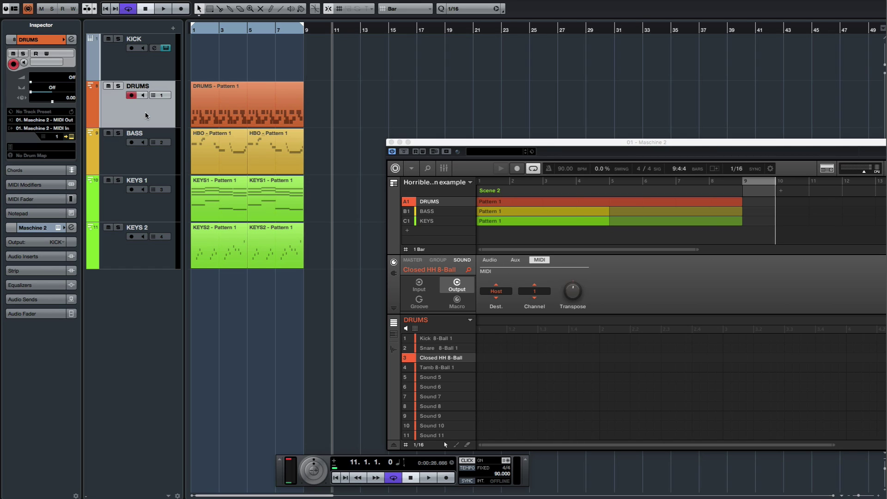
# Select Maschine's DRUMS group and record a pad performance onto the DRUMS track from bar 11.
pyautogui.click(448, 211)
pyautogui.click(447, 203)
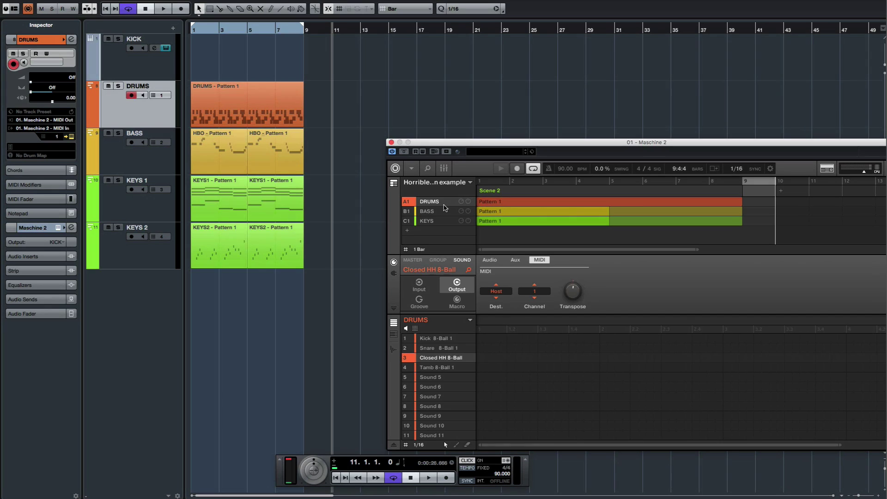
pyautogui.click(182, 9)
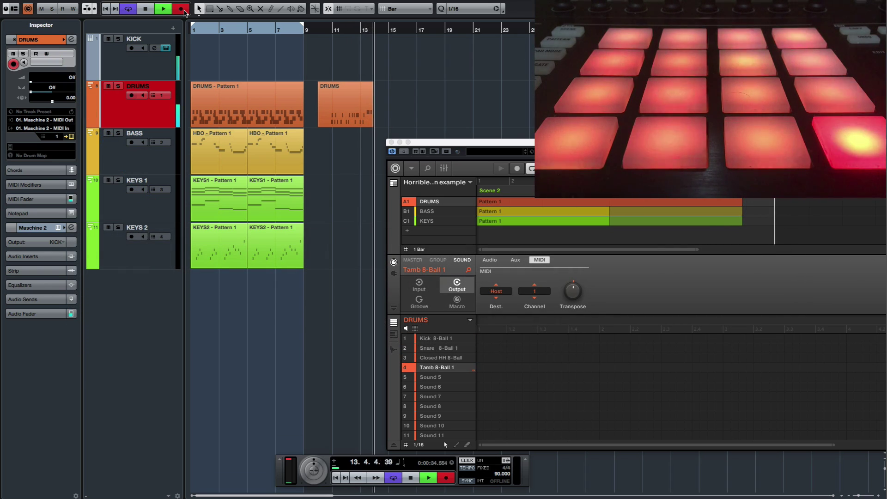
pyautogui.press('space')
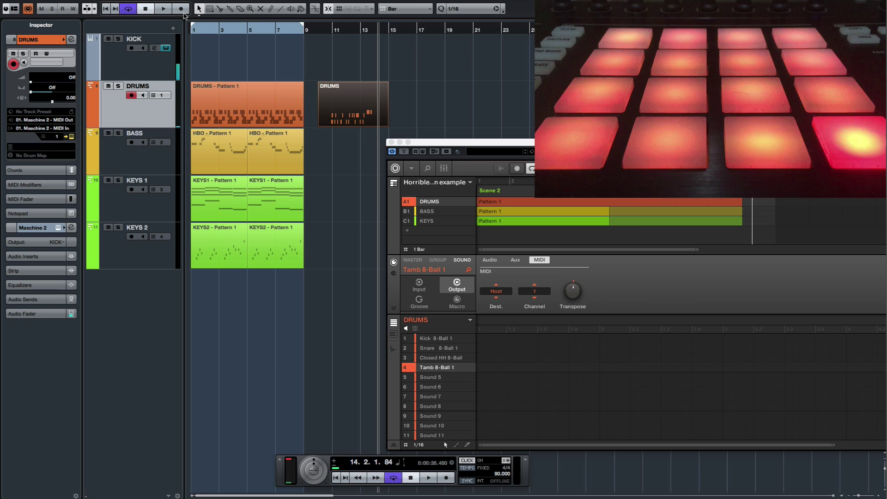
# Return to bar 11 and remove the first upper-row note from the recorded DRUMS part in the Key Editor.
pyautogui.click(336, 28)
pyautogui.doubleClick(353, 105)
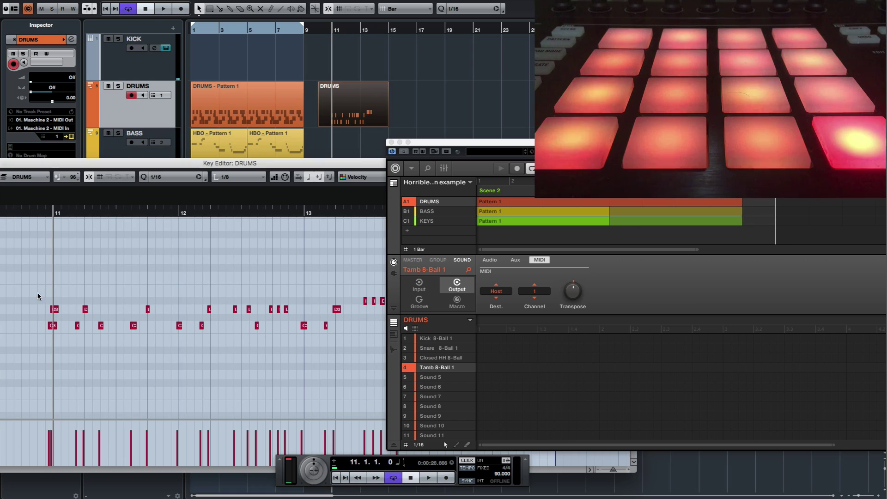
pyautogui.moveTo(54, 309); pyautogui.dragTo(77, 325)
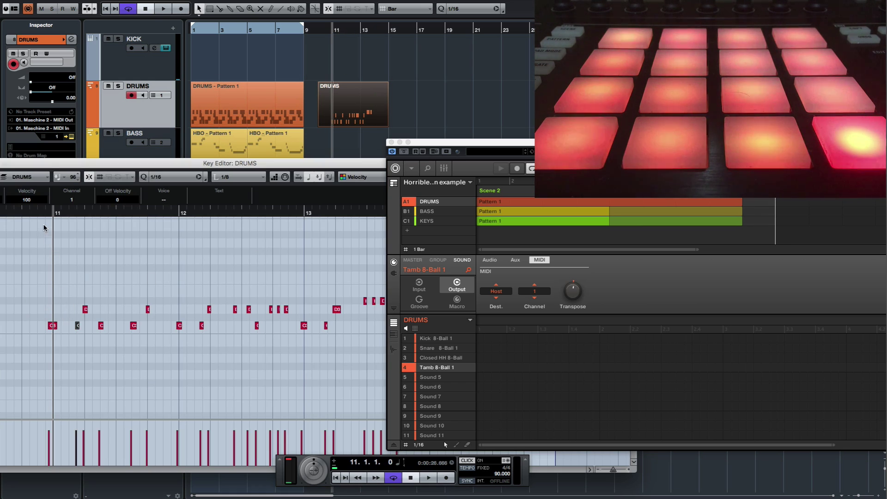
# Play back the edited DRUMS recording with the metronome click turned off, and close the Key Editor.
pyautogui.press('space')
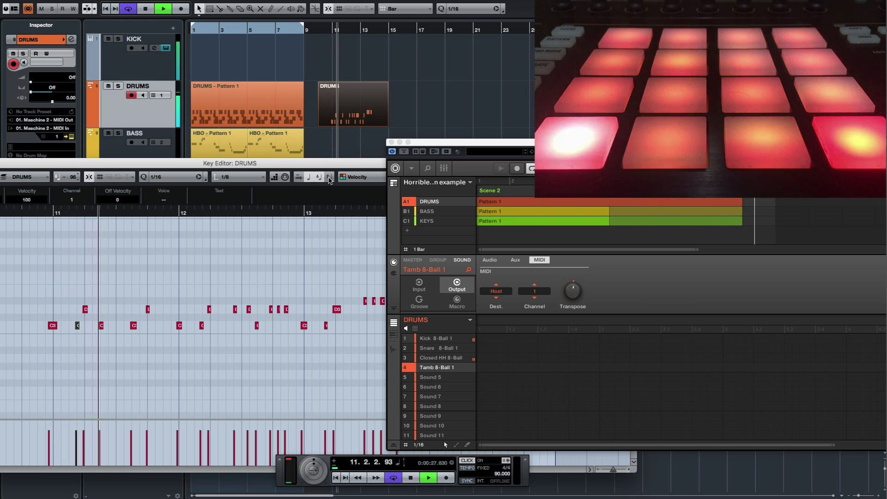
pyautogui.click(479, 461)
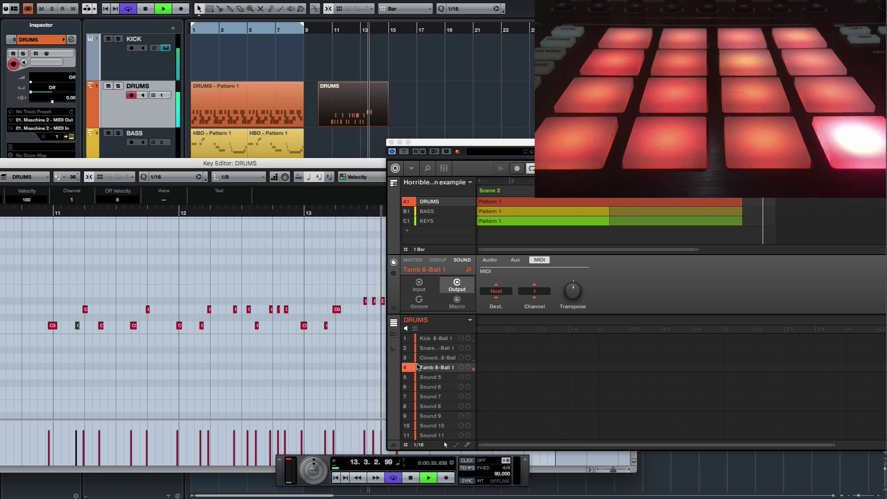
pyautogui.press('space')
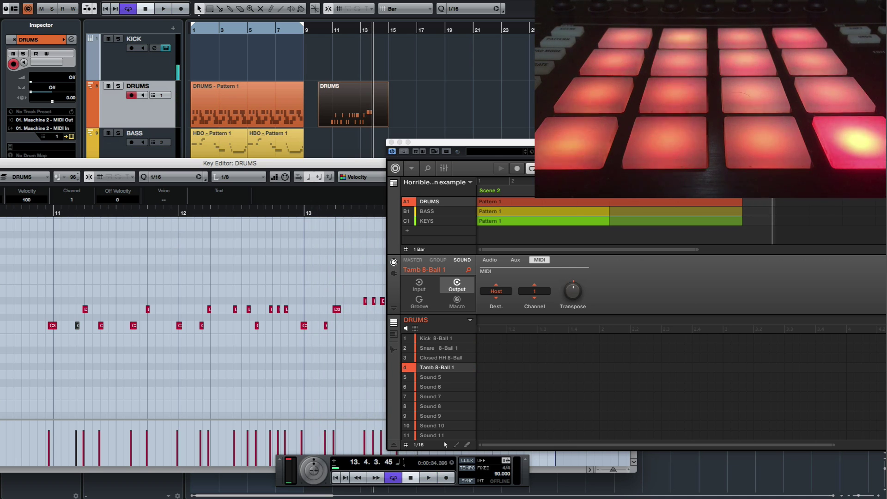
pyautogui.press('Return')
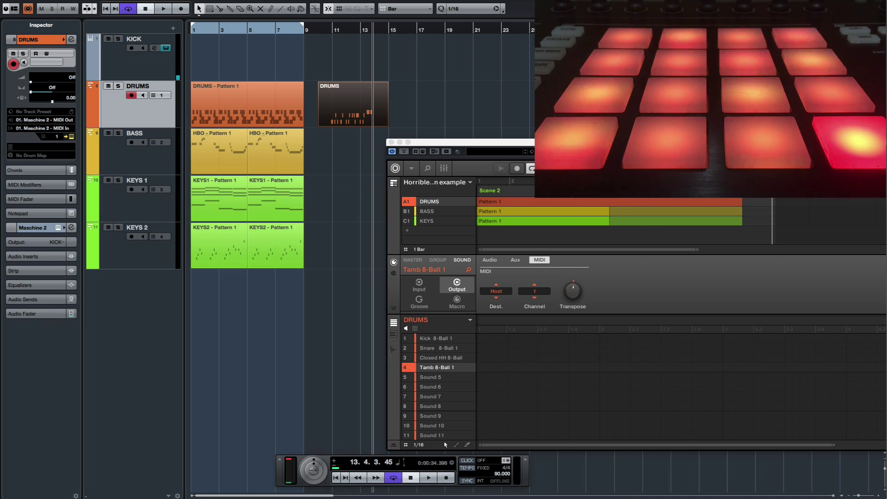